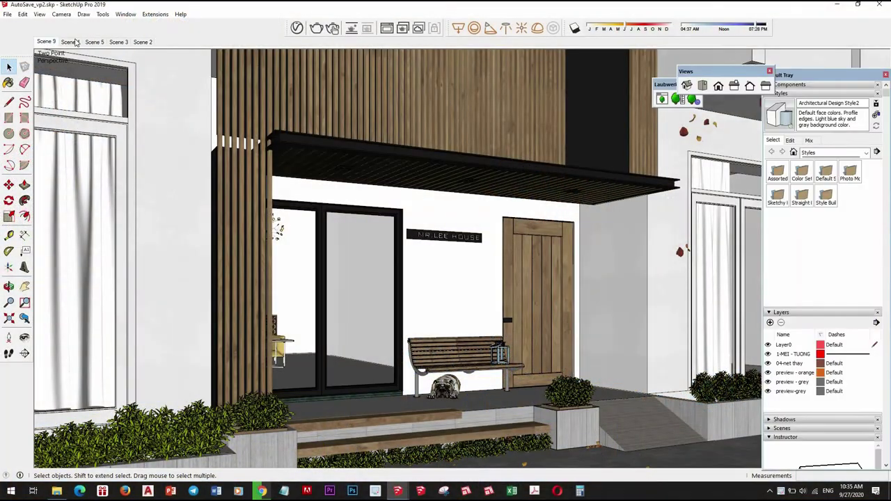
- Browse Scenes 4, 5, 2 and 3, then return to the Scene 4 front view
{"action": "left_click", "coordinate": [74, 43]}
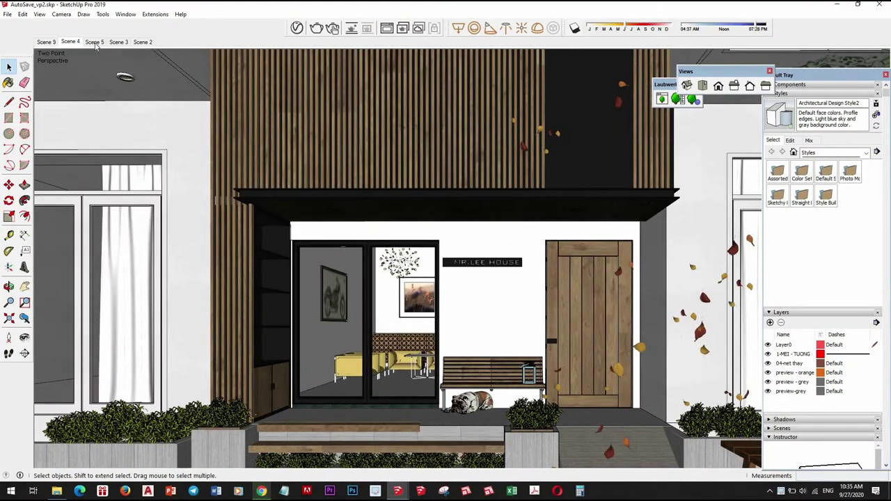
{"action": "left_click", "coordinate": [94, 43]}
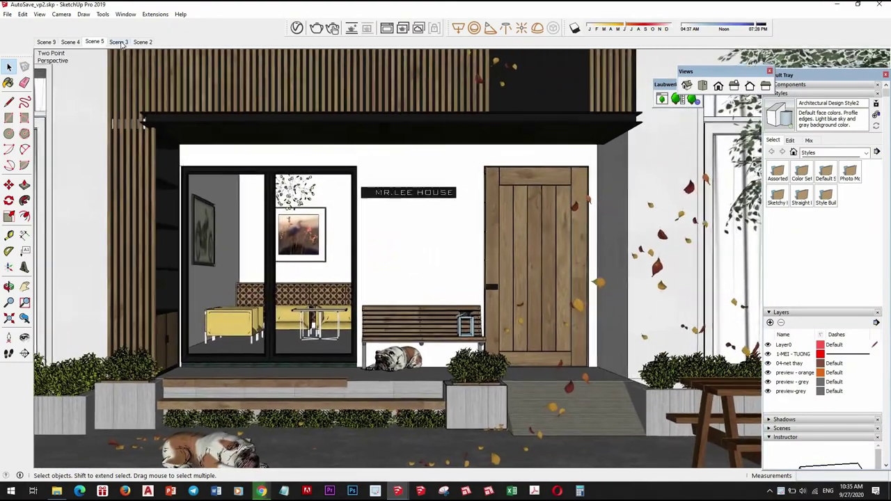
{"action": "left_click", "coordinate": [119, 43]}
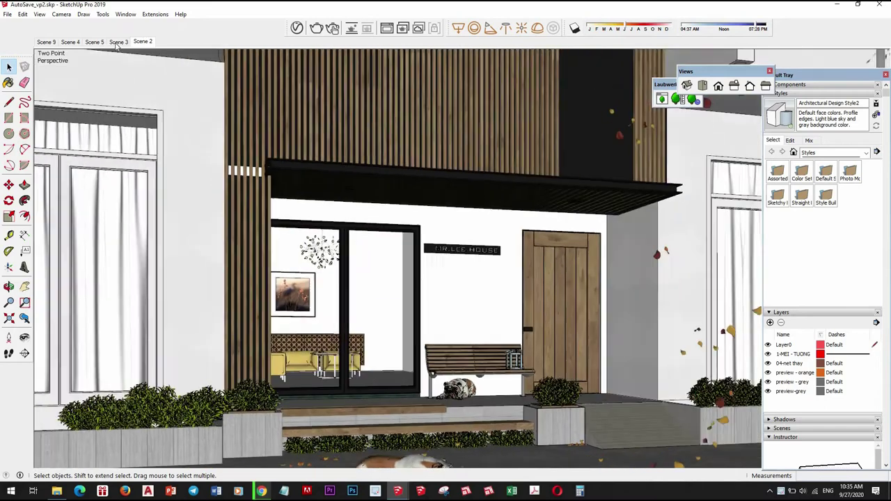
{"action": "left_click", "coordinate": [118, 42]}
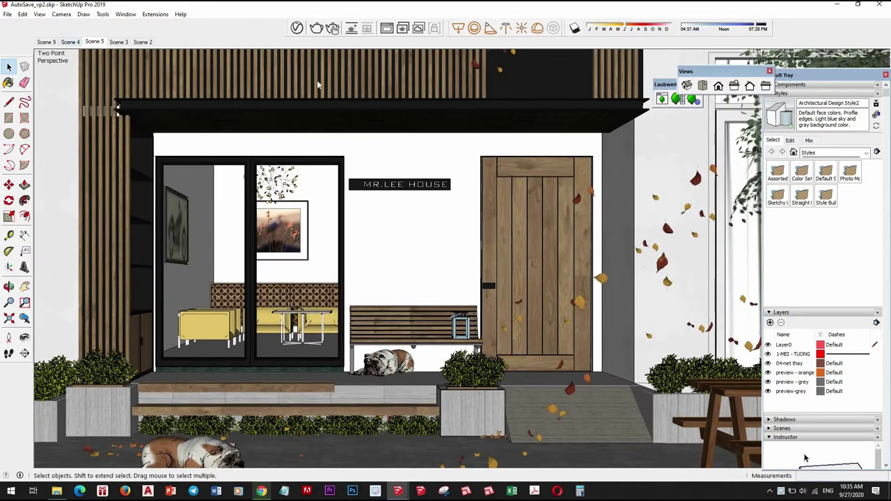
{"action": "key", "text": "Page_Up"}
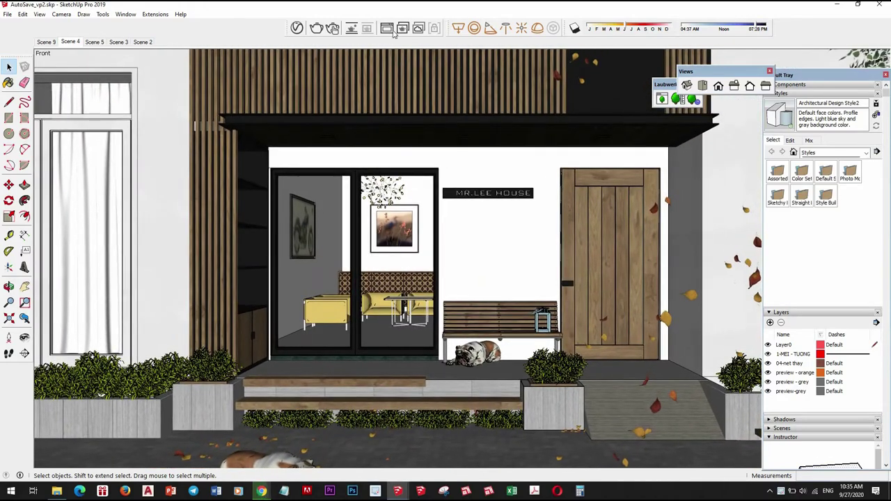
- Run and stop a V-Ray test render of the front view, then orbit to an elevated facade view
{"action": "left_click", "coordinate": [318, 32]}
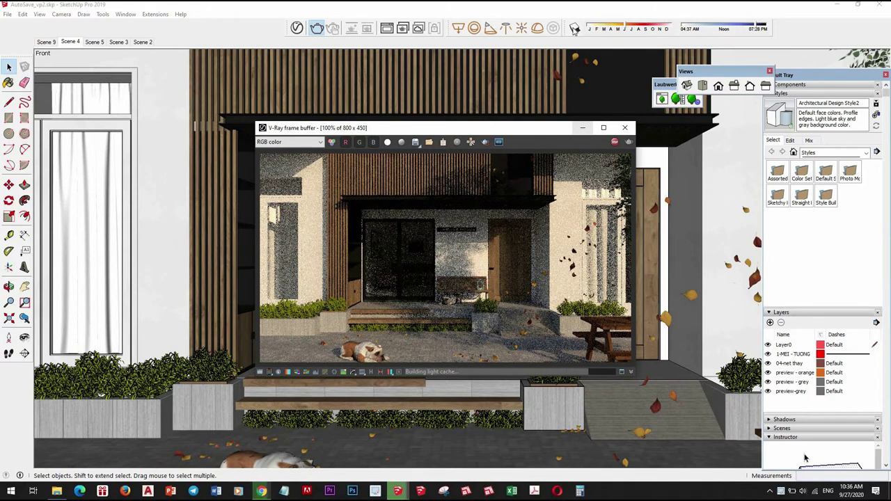
{"action": "left_click", "coordinate": [615, 142]}
{"action": "left_click", "coordinate": [624, 128]}
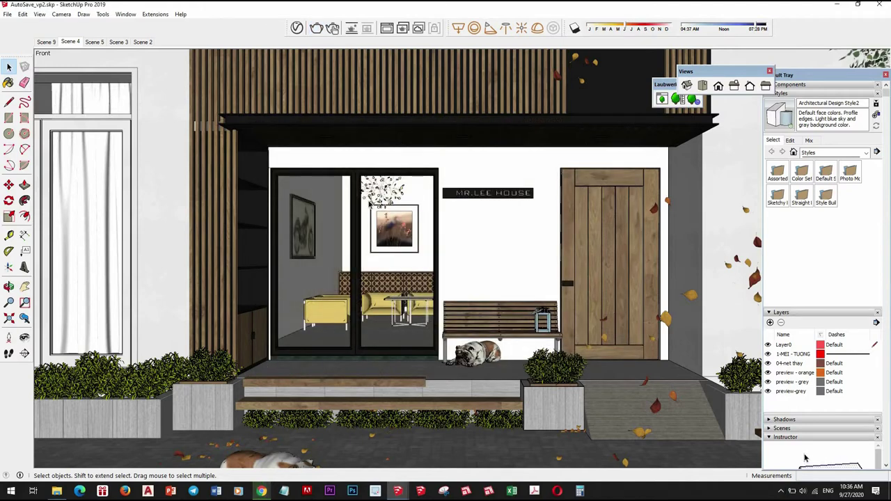
{"action": "scroll", "coordinate": [445, 279], "scroll_direction": "down", "scroll_amount": 3}
{"action": "middle_click_drag", "start_coordinate": [487, 313], "coordinate": [298, 29]}
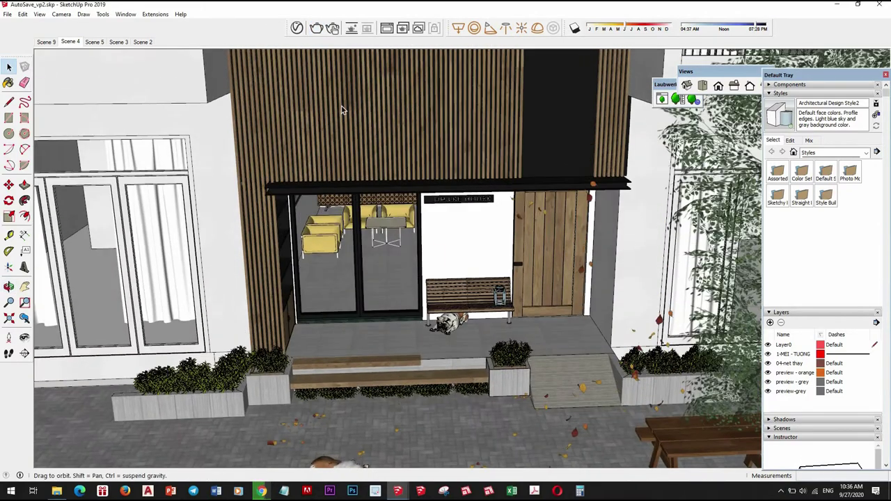
- Sample Polished Concrete Old in the V-Ray Asset Editor and enable bump mapping from its diffuse texture
{"action": "left_click", "coordinate": [297, 29]}
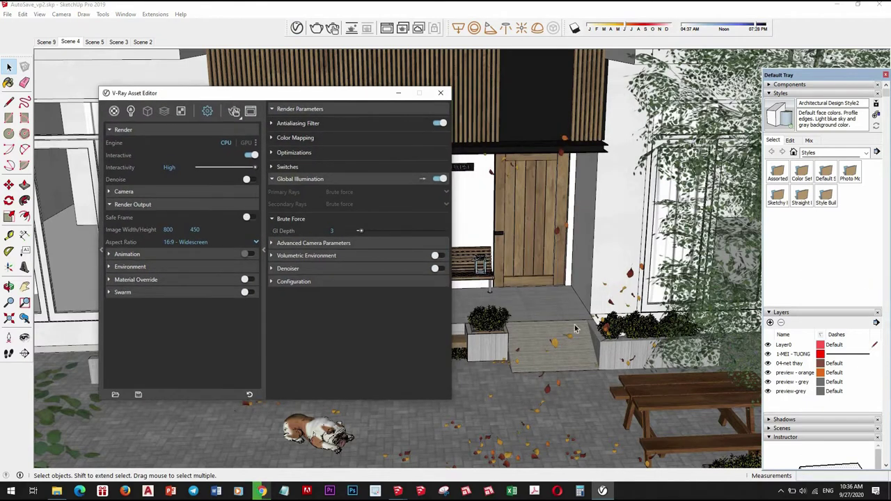
{"action": "key", "text": "b"}
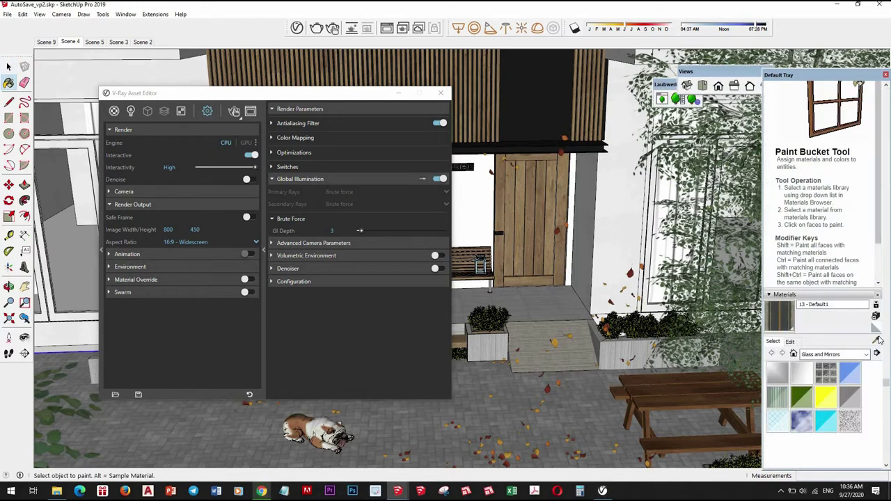
{"action": "key", "text": "alt"}
{"action": "left_click", "coordinate": [502, 382], "text": "alt"}
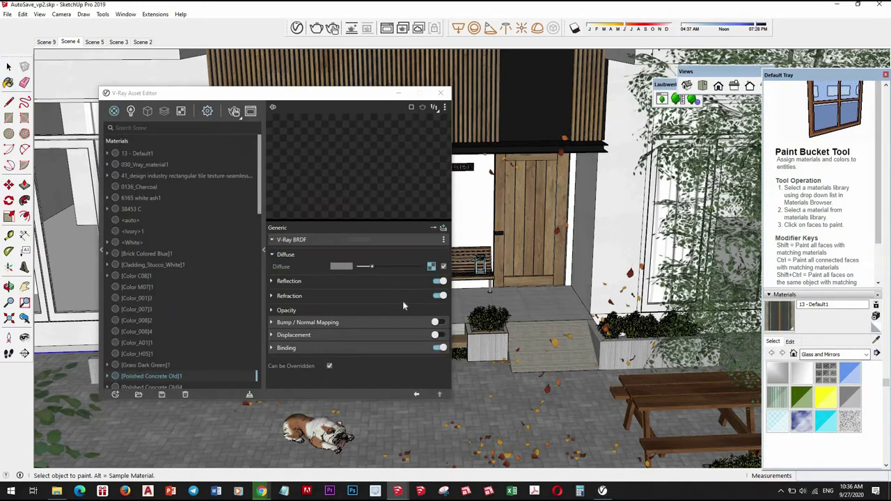
{"action": "right_click", "coordinate": [432, 268]}
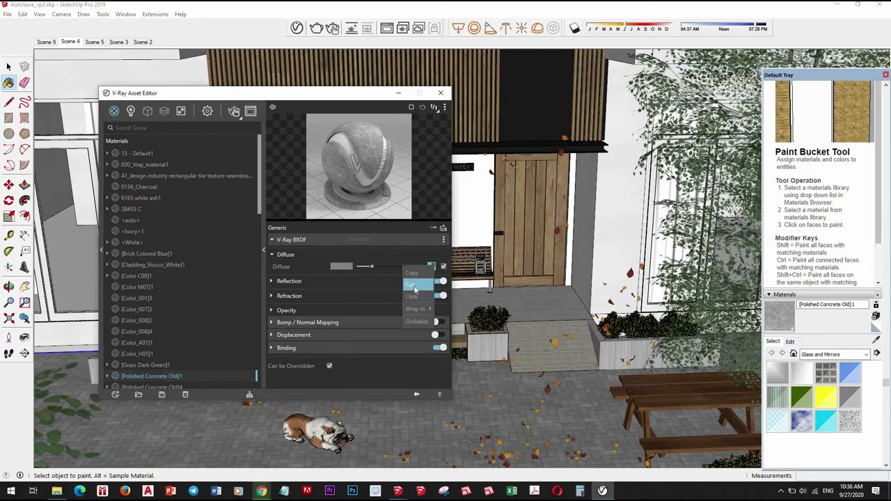
{"action": "left_click", "coordinate": [414, 286]}
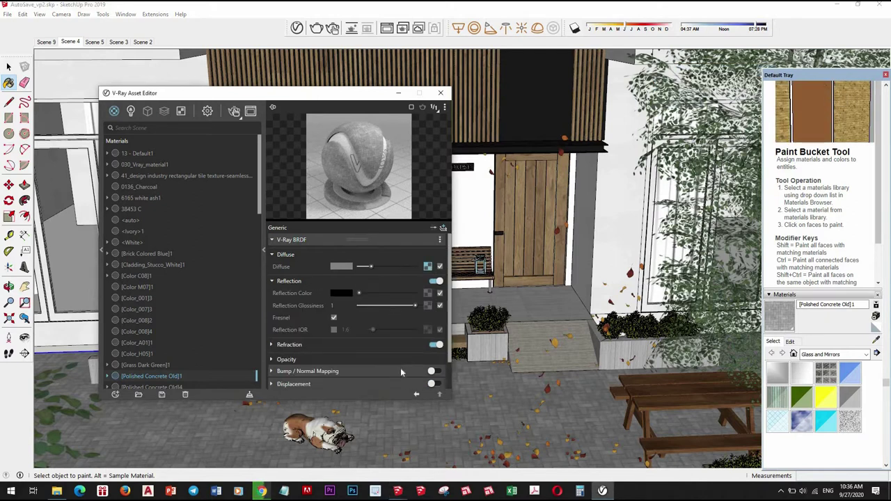
{"action": "left_click", "coordinate": [432, 371]}
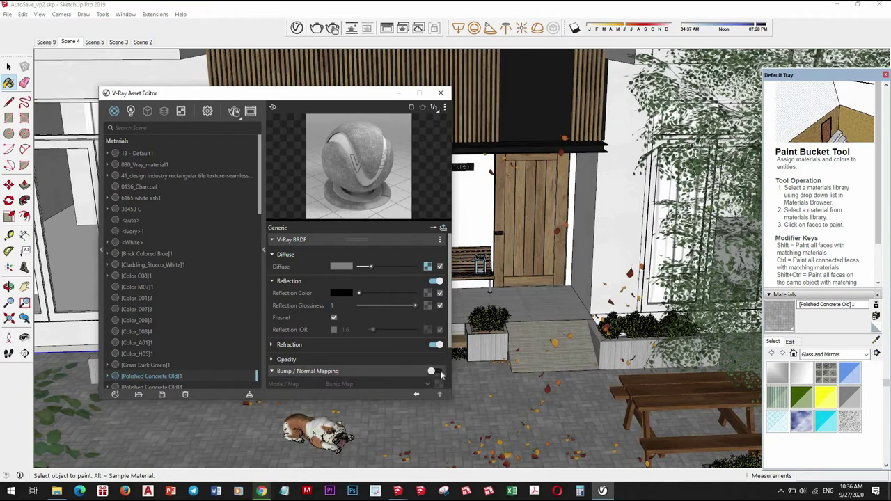
- Set the concrete's reflection colour to grey and glossiness to 0.9, then sample Listoka_1
{"action": "scroll", "coordinate": [441, 362], "scroll_direction": "down", "scroll_amount": 2}
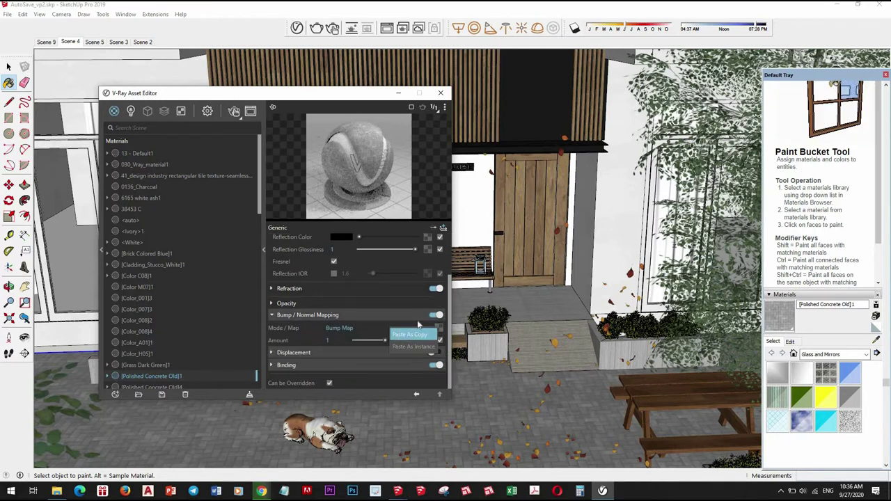
{"action": "scroll", "coordinate": [376, 295], "scroll_direction": "up", "scroll_amount": 2}
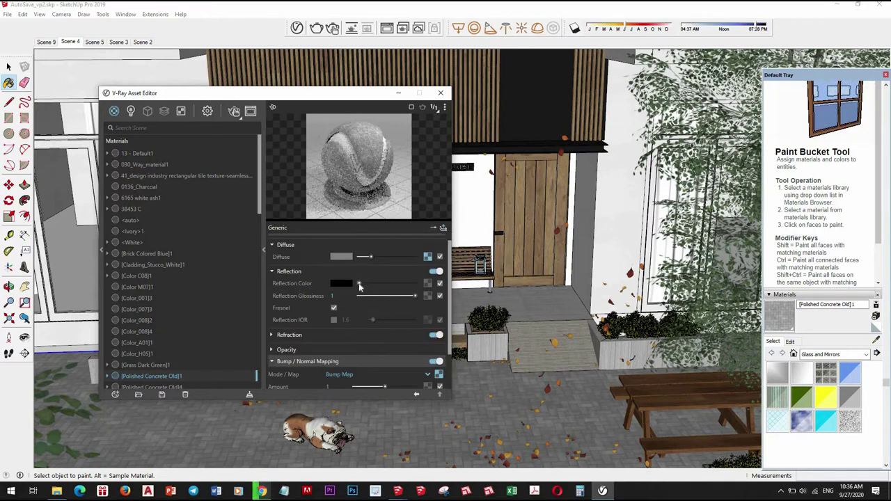
{"action": "left_click_drag", "start_coordinate": [359, 284], "coordinate": [379, 284]}
{"action": "type", "text": "0.85"}
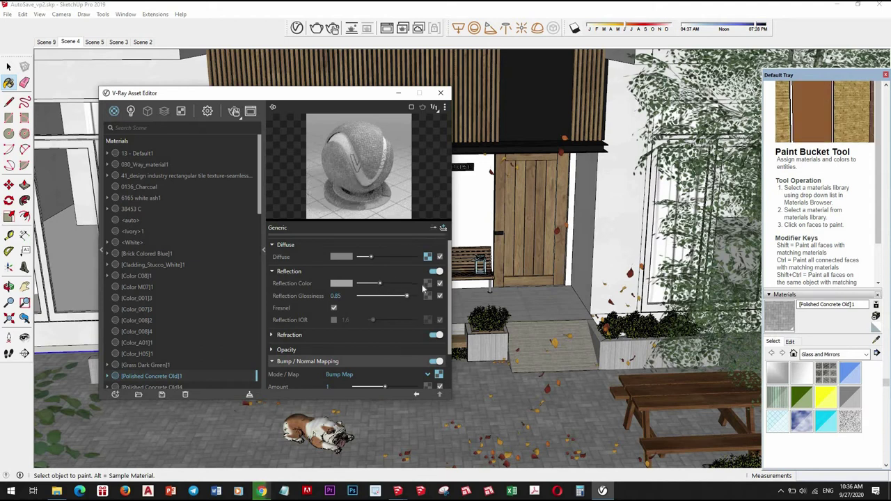
{"action": "left_click", "coordinate": [404, 298]}
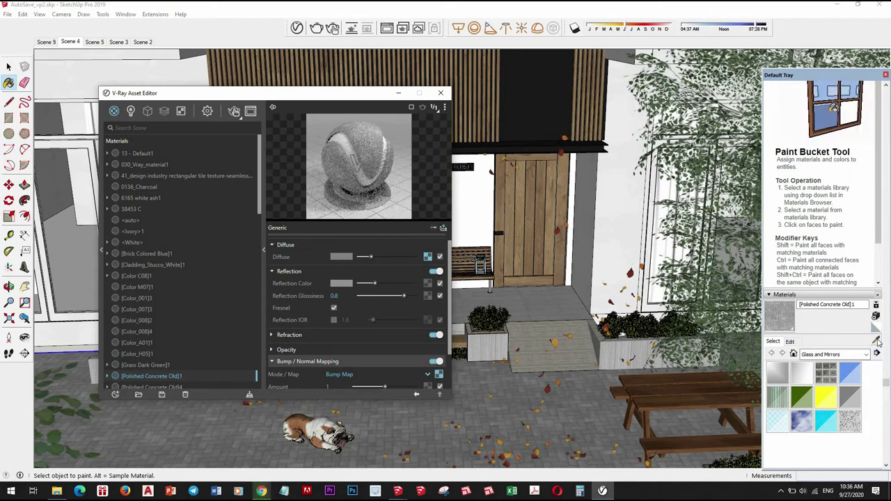
{"action": "left_click", "coordinate": [877, 340]}
{"action": "left_click", "coordinate": [410, 298]}
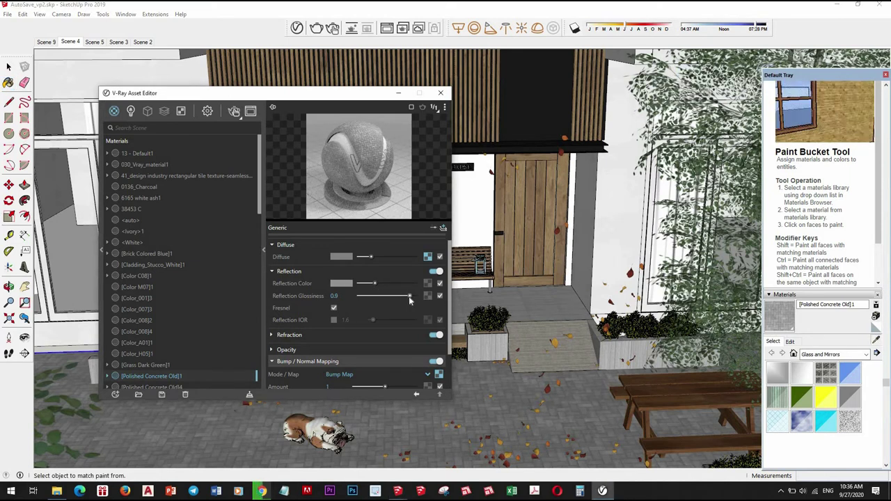
{"action": "left_click", "coordinate": [557, 345]}
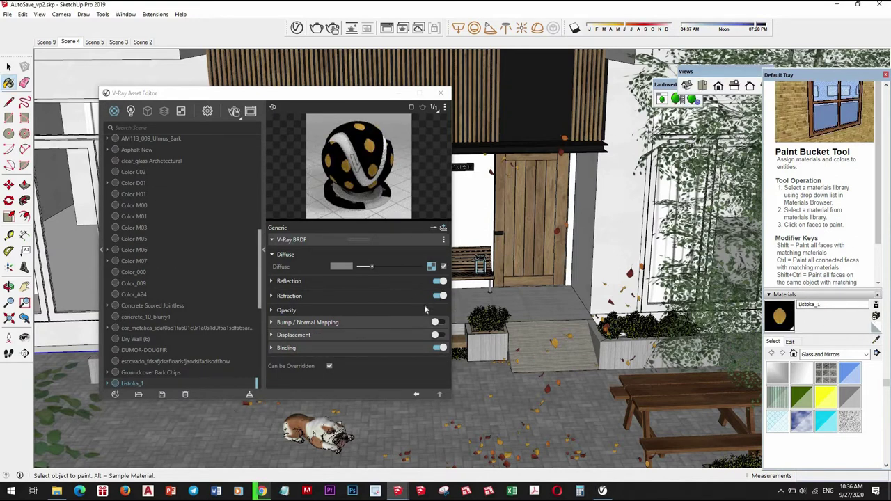
- Slightly lower the current material's reflection colour
{"action": "left_click", "coordinate": [348, 282]}
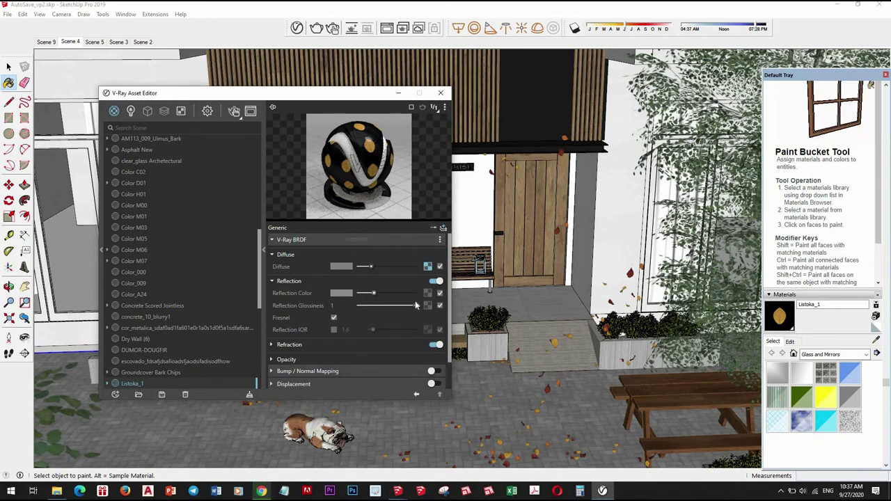
{"action": "left_click", "coordinate": [877, 340]}
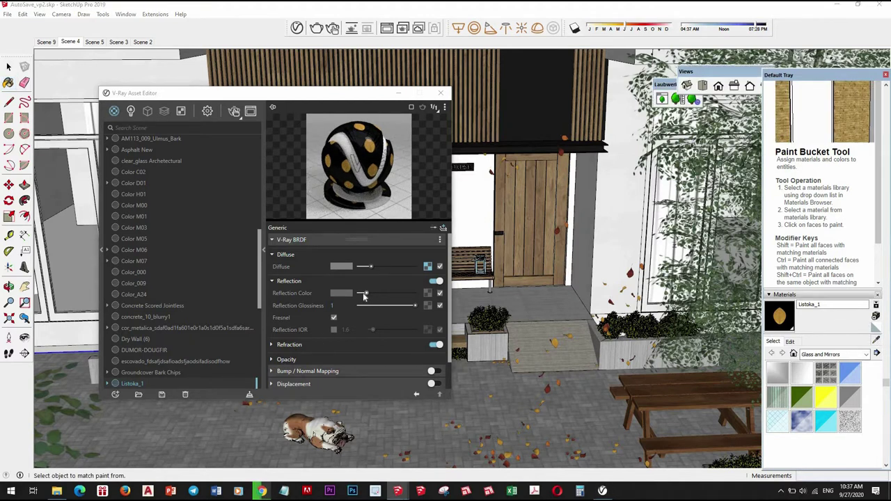
{"action": "left_click_drag", "start_coordinate": [363, 292], "coordinate": [362, 296]}
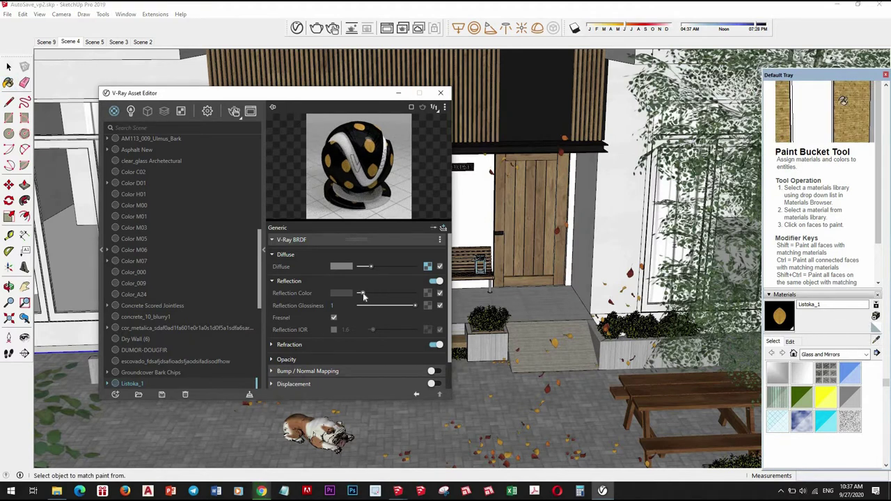
- Sample Concrete Scored Jointless, enable bump mapping from its diffuse texture, and set a grey reflection
{"action": "left_click", "coordinate": [534, 337]}
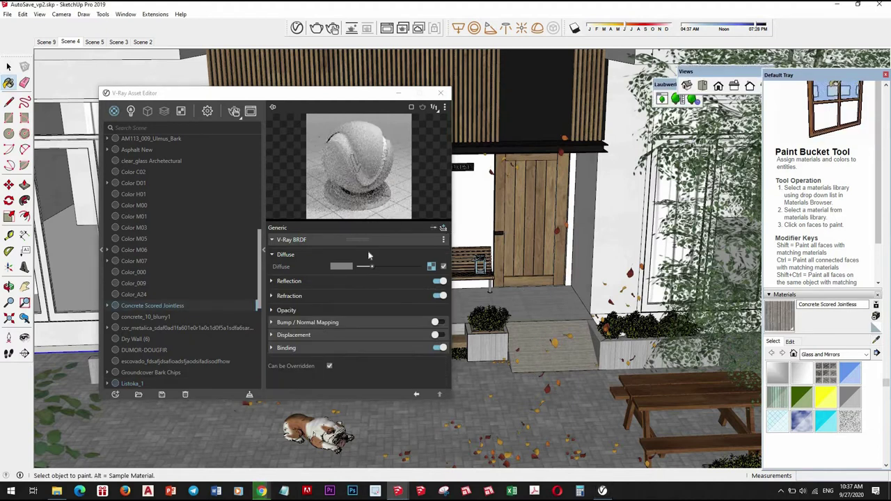
{"action": "left_click", "coordinate": [432, 267]}
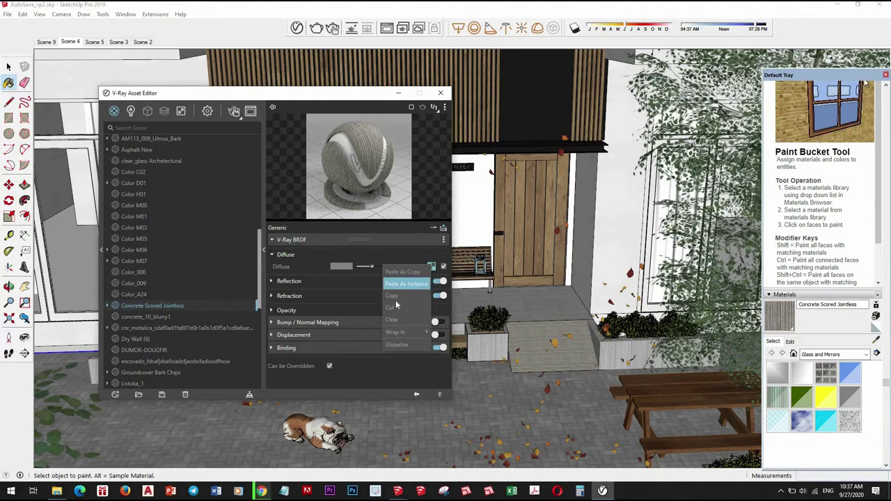
{"action": "left_click", "coordinate": [380, 326]}
{"action": "left_click", "coordinate": [441, 323]}
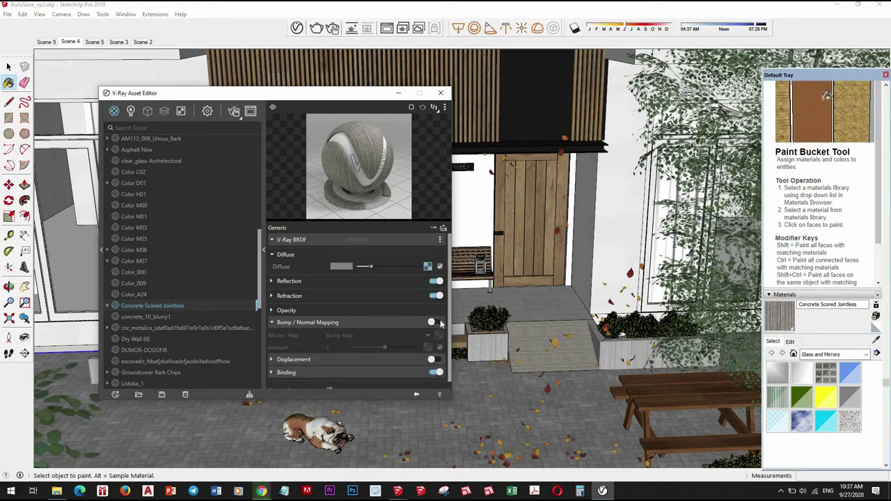
{"action": "left_click", "coordinate": [433, 323]}
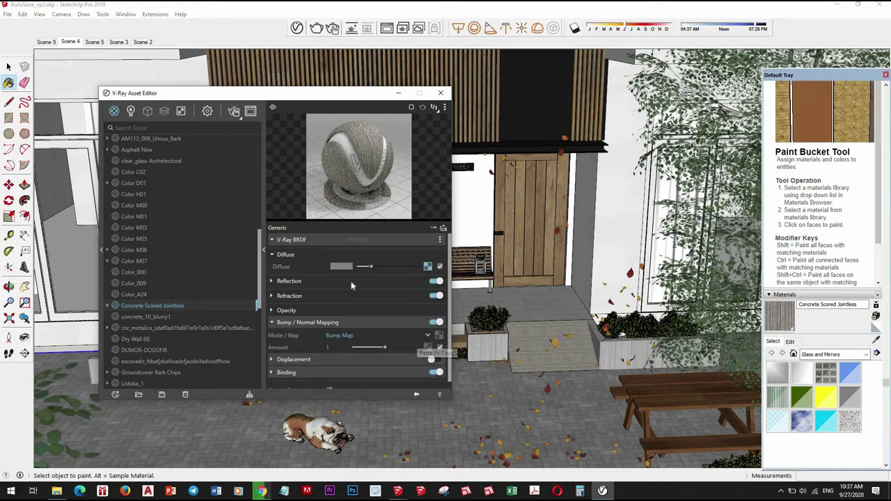
{"action": "left_click", "coordinate": [307, 281]}
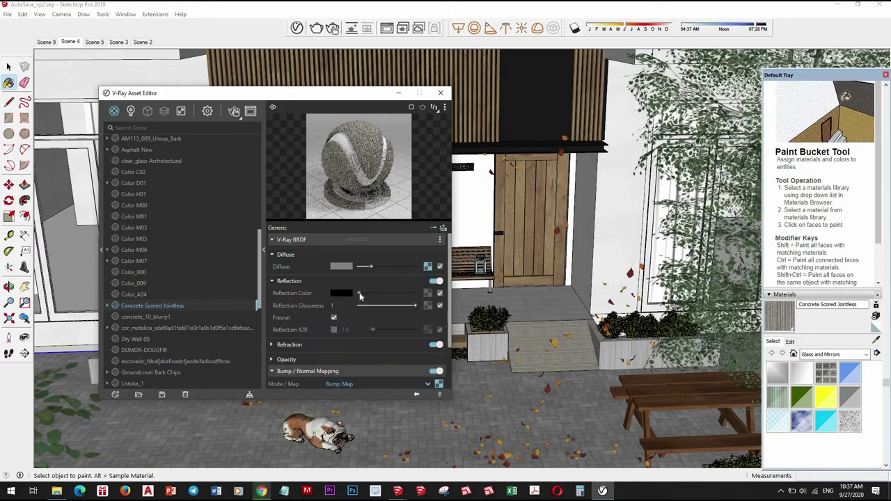
{"action": "left_click", "coordinate": [364, 293]}
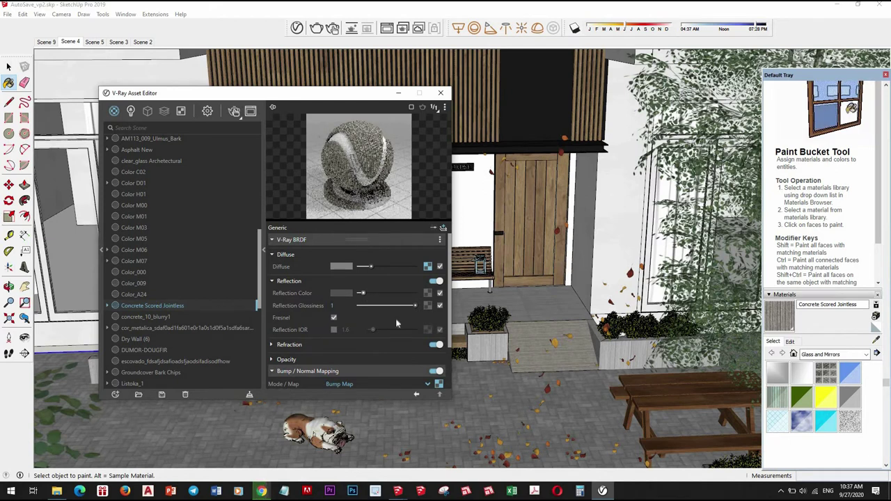
{"action": "left_click", "coordinate": [877, 341]}
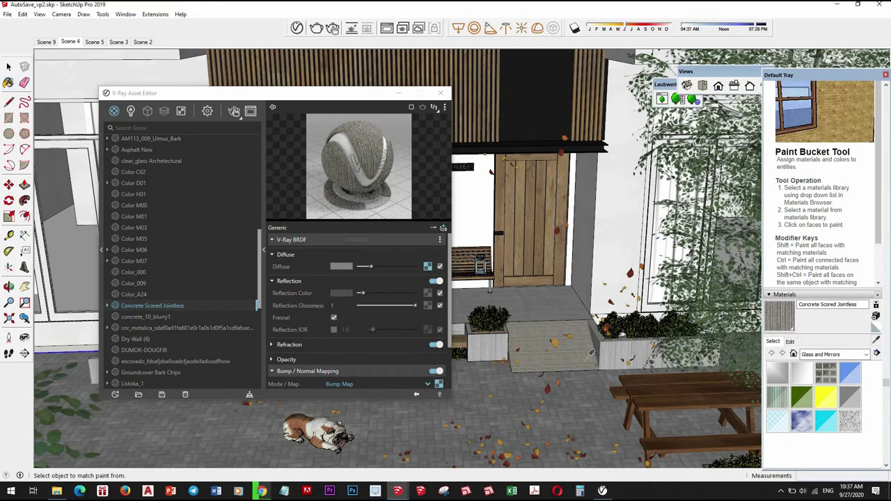
- Give the rectangular tile material a bump map pasted from its own diffuse texture
{"action": "left_click", "coordinate": [500, 343]}
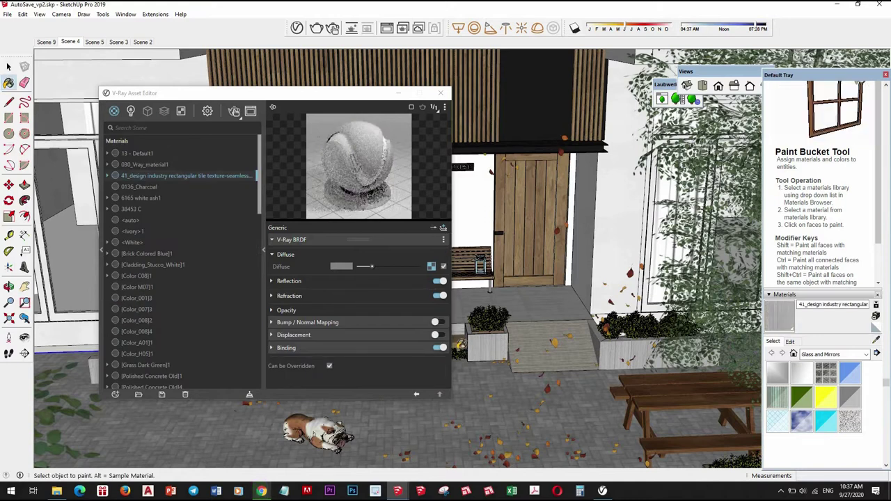
{"action": "left_click", "coordinate": [432, 268]}
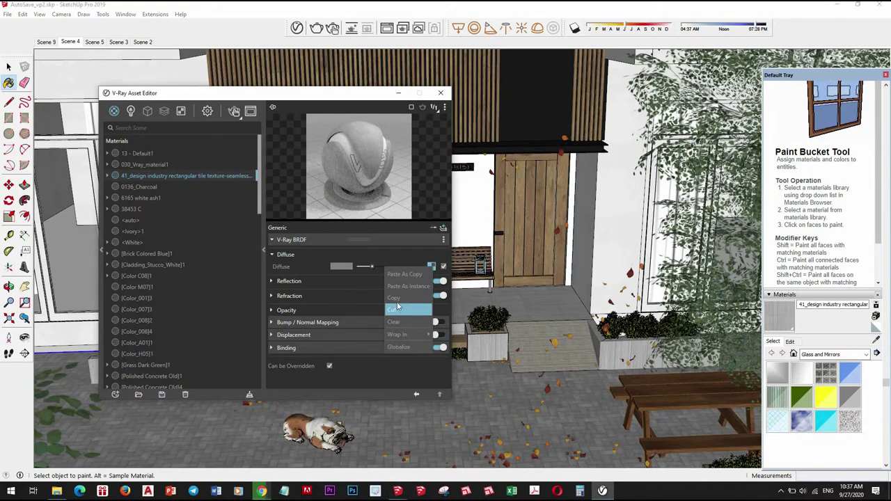
{"action": "left_click", "coordinate": [436, 322]}
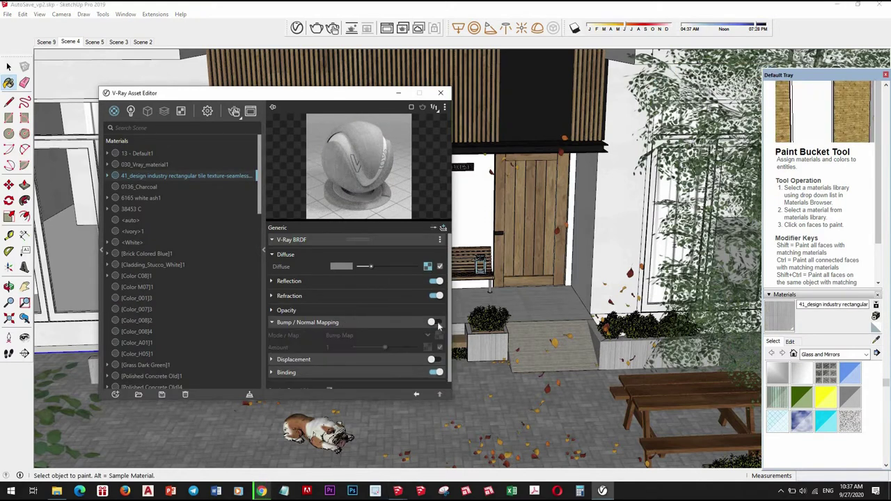
{"action": "left_click", "coordinate": [440, 336]}
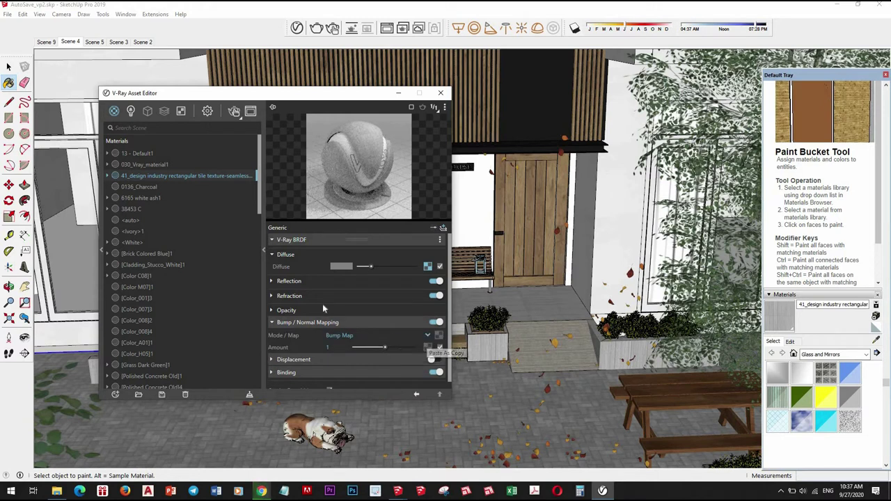
{"action": "left_click", "coordinate": [363, 282]}
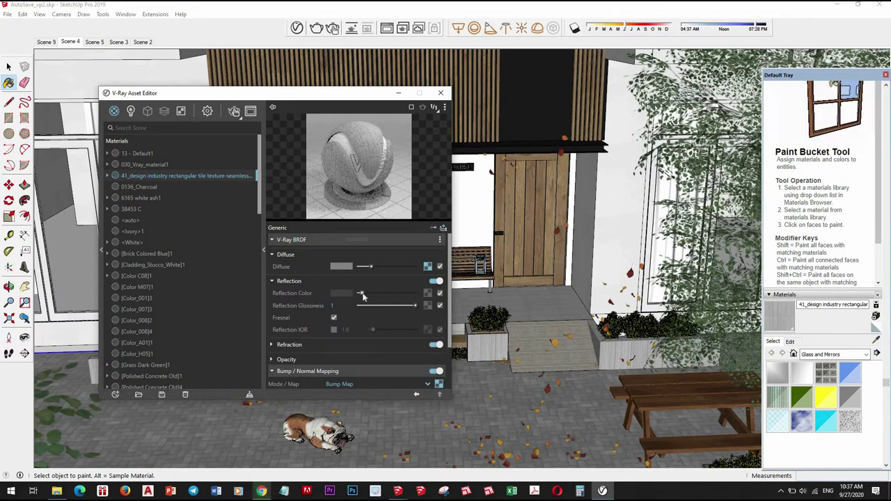
- Sample the Color D01 material from the model
{"action": "left_click", "coordinate": [876, 340]}
{"action": "left_click", "coordinate": [550, 299]}
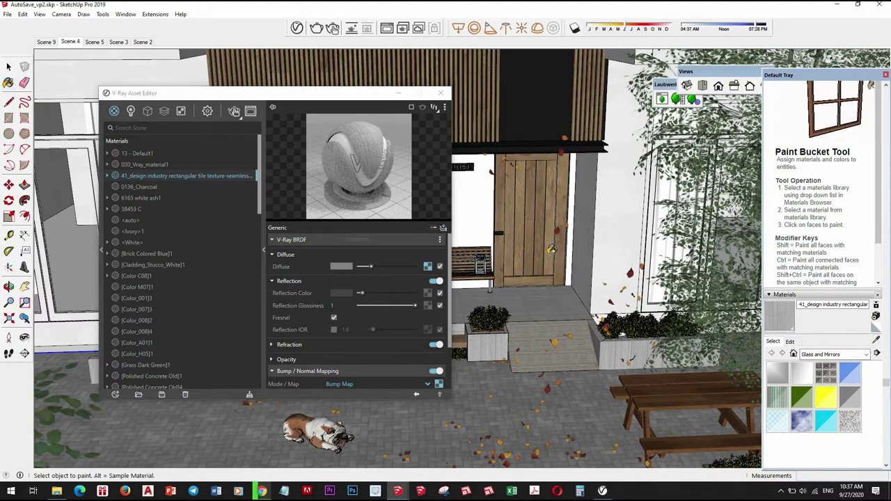
{"action": "left_click", "coordinate": [876, 340]}
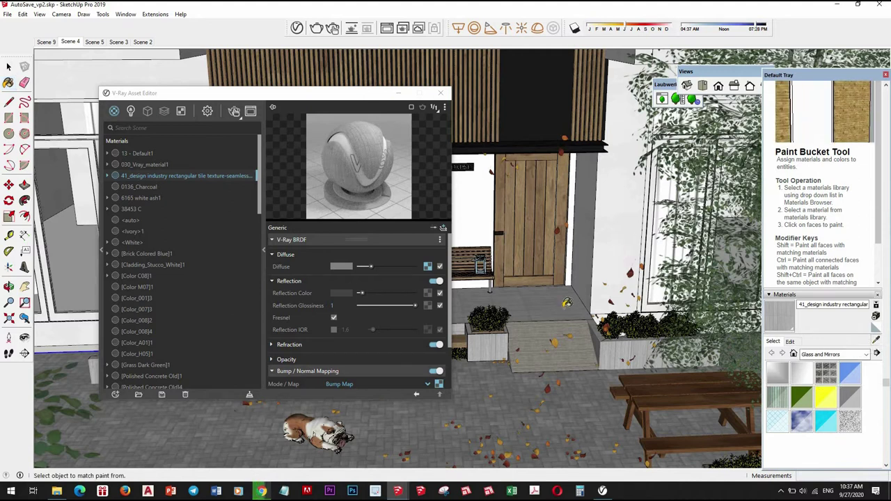
{"action": "left_click", "coordinate": [568, 304]}
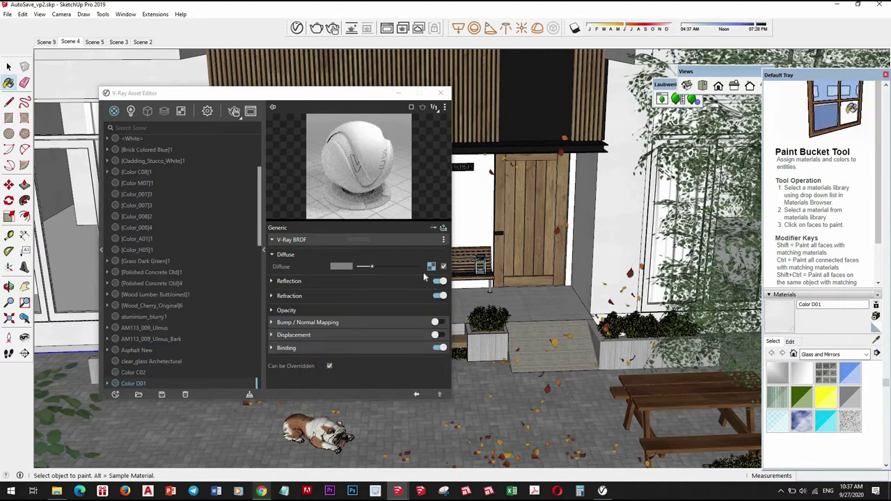
- Make Color D01 slightly reflective, then sample the [Wood_Cherry_Original]6 material
{"action": "left_click", "coordinate": [357, 280]}
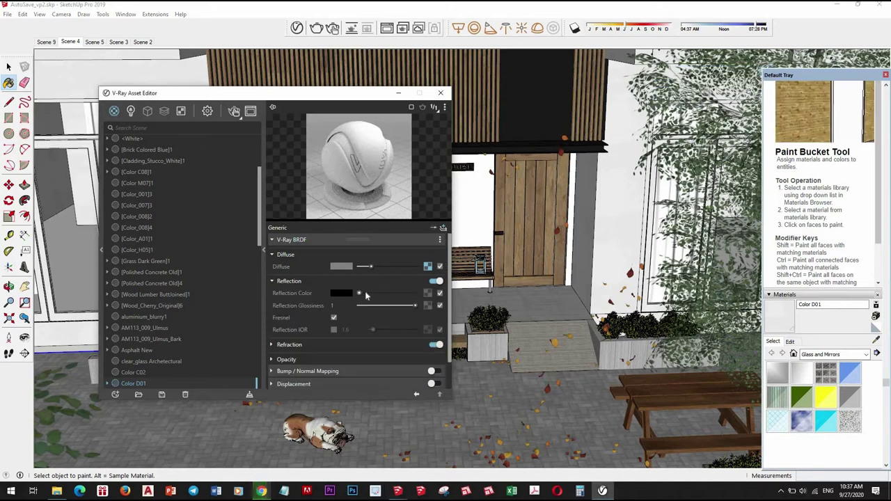
{"action": "left_click", "coordinate": [364, 293]}
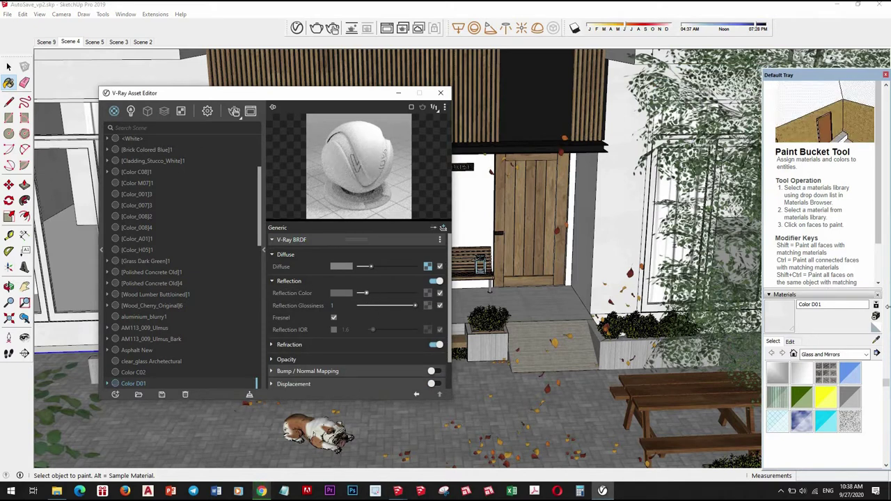
{"action": "left_click", "coordinate": [494, 204], "text": "alt"}
- Give the cherry wood a bump map from its diffuse texture, light grey reflection and 0.95 glossiness
{"action": "right_click", "coordinate": [432, 267]}
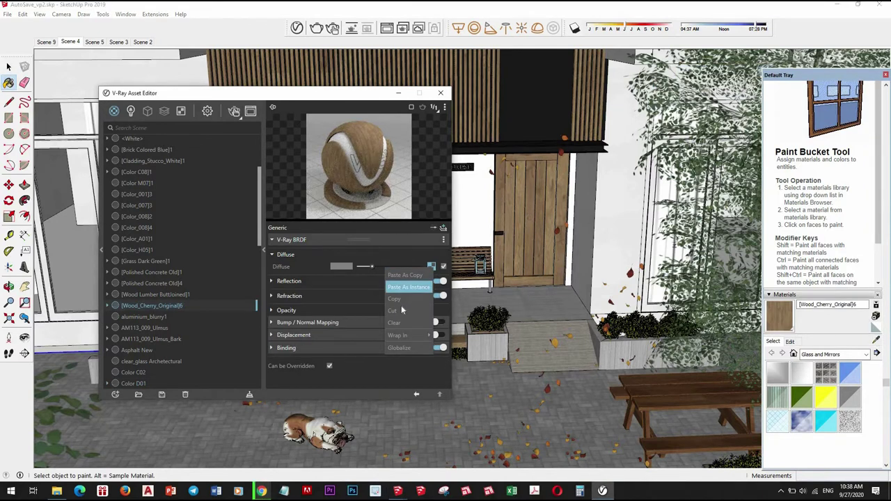
{"action": "left_click", "coordinate": [400, 300]}
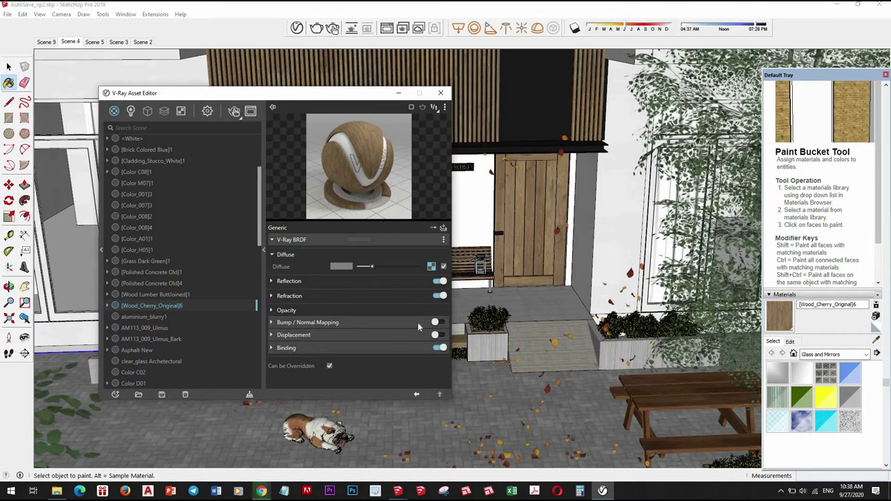
{"action": "left_click", "coordinate": [422, 323]}
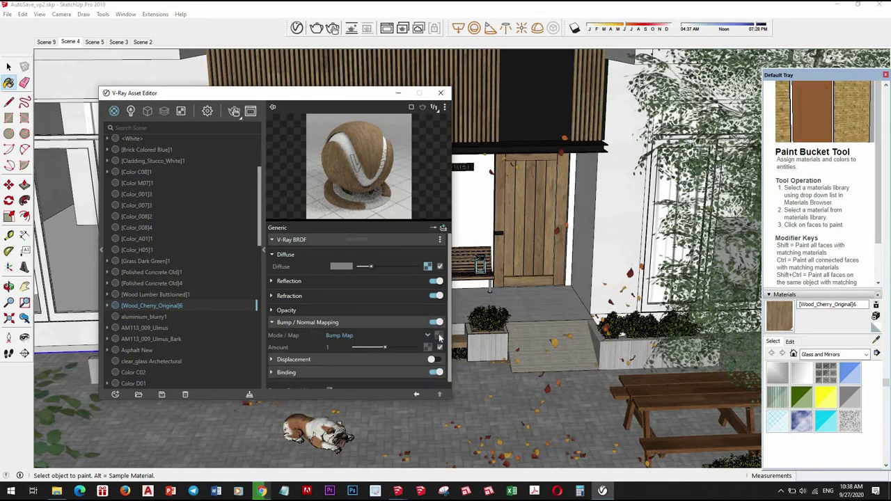
{"action": "right_click", "coordinate": [439, 337]}
{"action": "left_click", "coordinate": [411, 347]}
{"action": "left_click", "coordinate": [365, 282]}
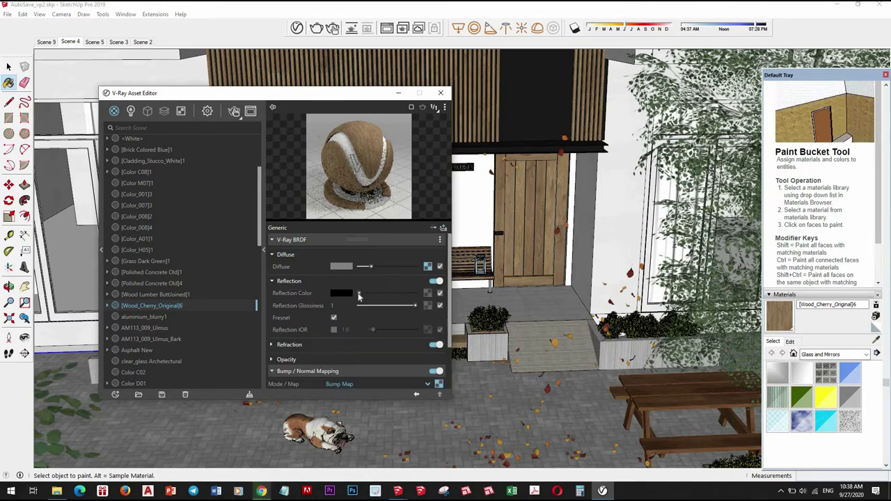
{"action": "left_click_drag", "start_coordinate": [360, 297], "coordinate": [368, 297]}
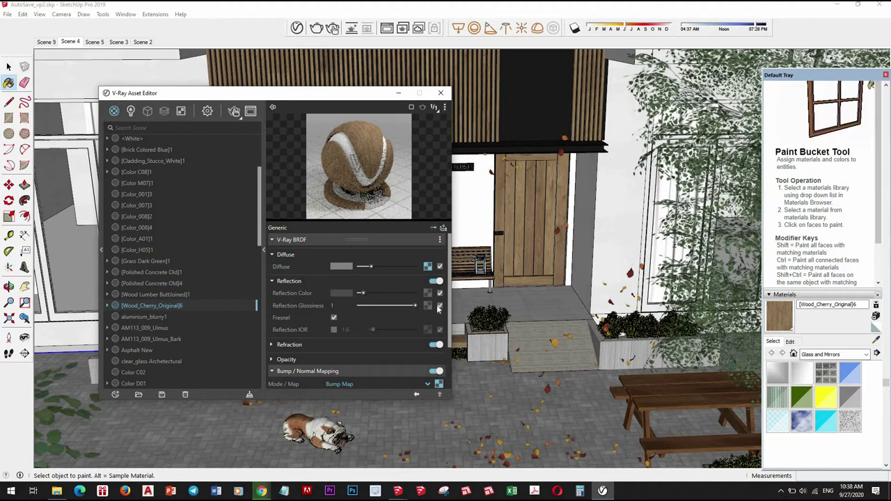
{"action": "left_click_drag", "start_coordinate": [416, 307], "coordinate": [412, 307]}
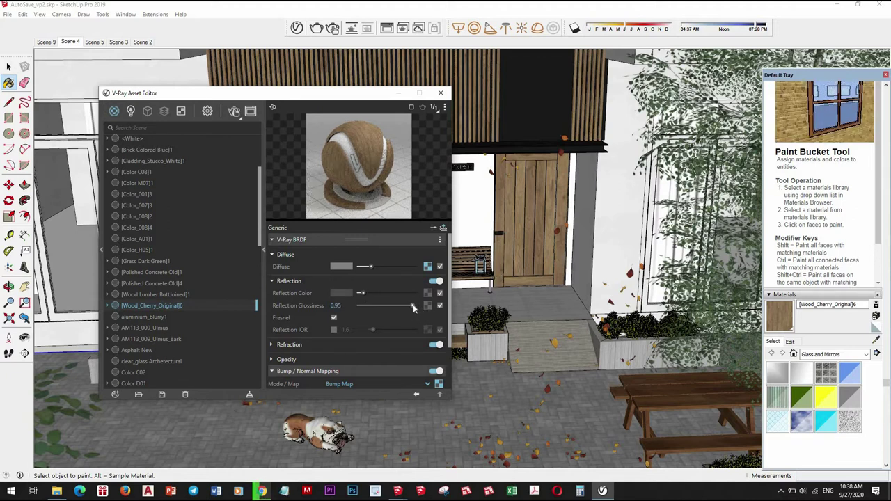
{"action": "left_click_drag", "start_coordinate": [360, 295], "coordinate": [370, 298]}
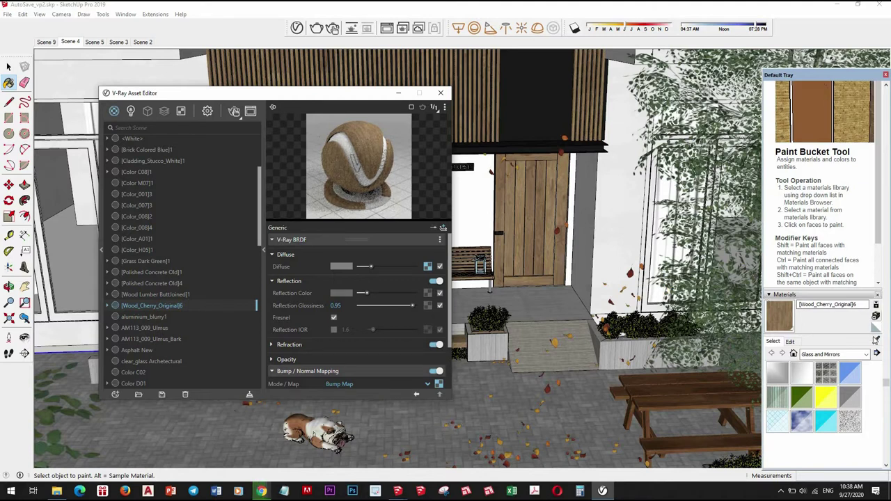
- Sample the Color M03 material from the model
{"action": "left_click", "coordinate": [878, 331]}
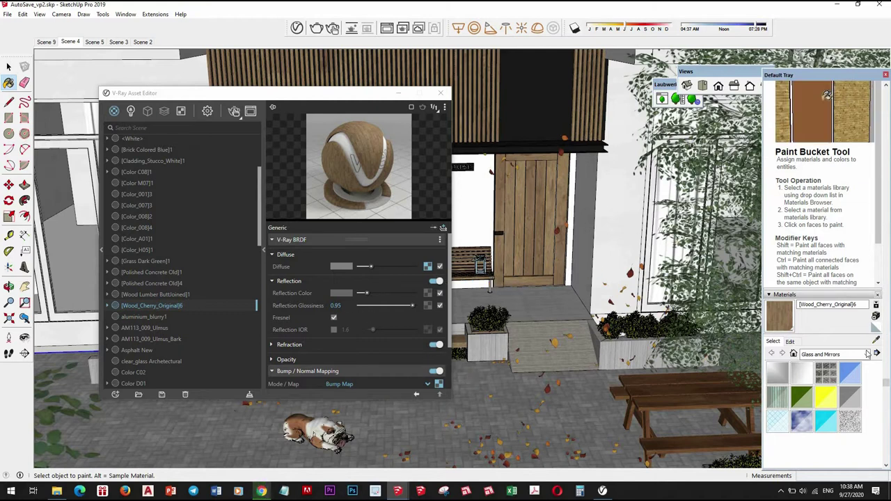
{"action": "key", "text": "alt"}
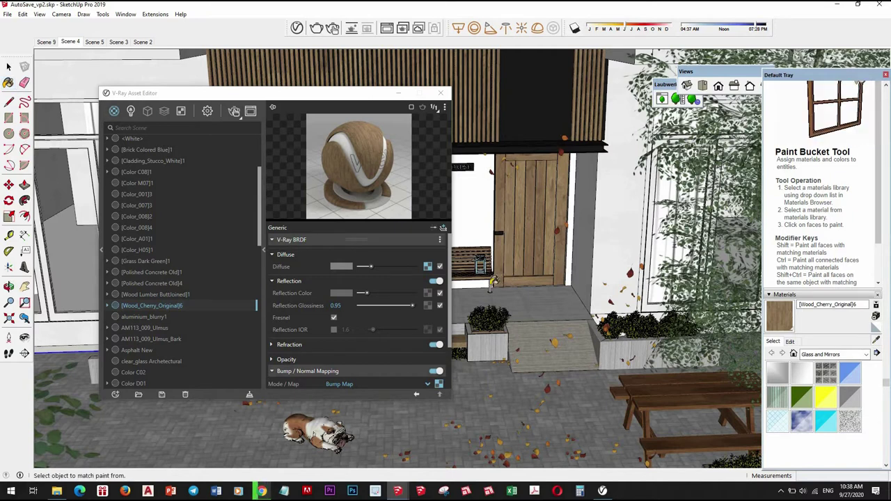
{"action": "left_click", "coordinate": [490, 286], "text": "alt"}
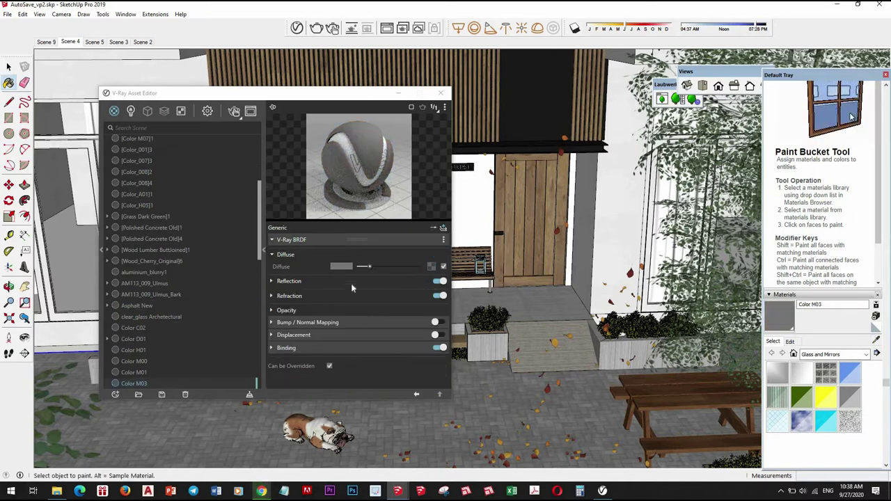
- Give Color M03 and Color M00 a light grey reflection colour
{"action": "left_click", "coordinate": [321, 282]}
{"action": "left_click_drag", "start_coordinate": [357, 293], "coordinate": [364, 296]}
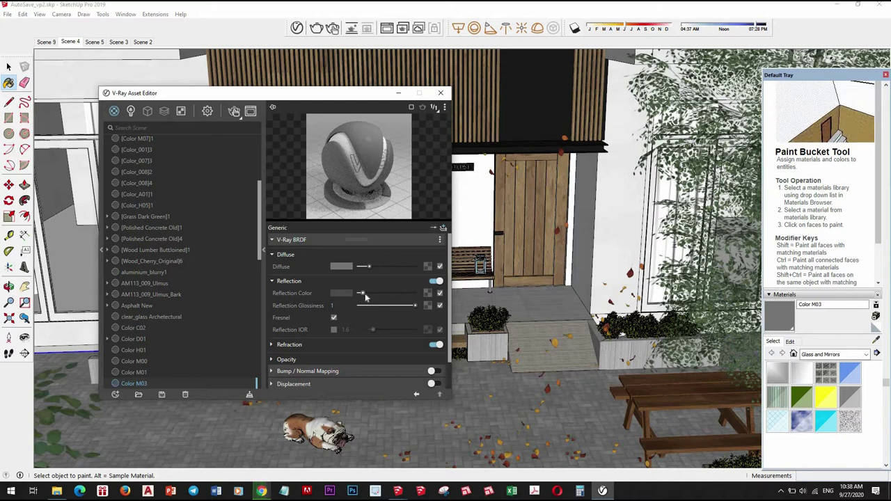
{"action": "left_click", "coordinate": [877, 340]}
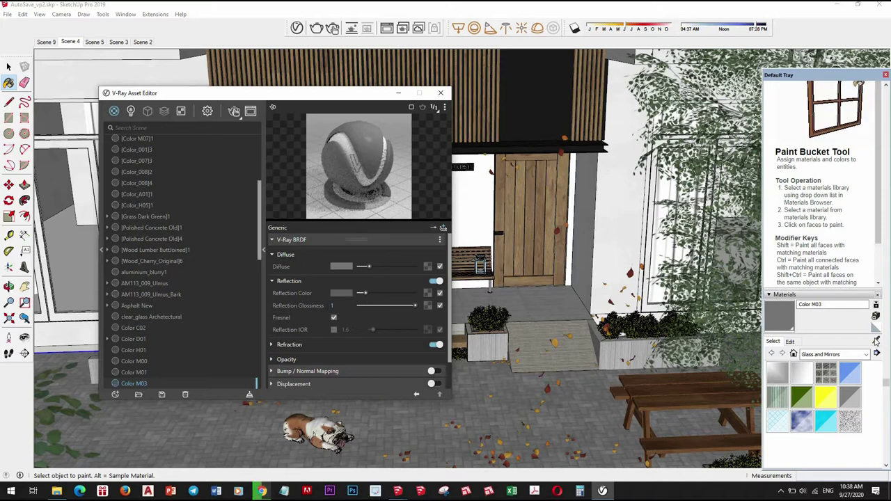
{"action": "left_click", "coordinate": [489, 187]}
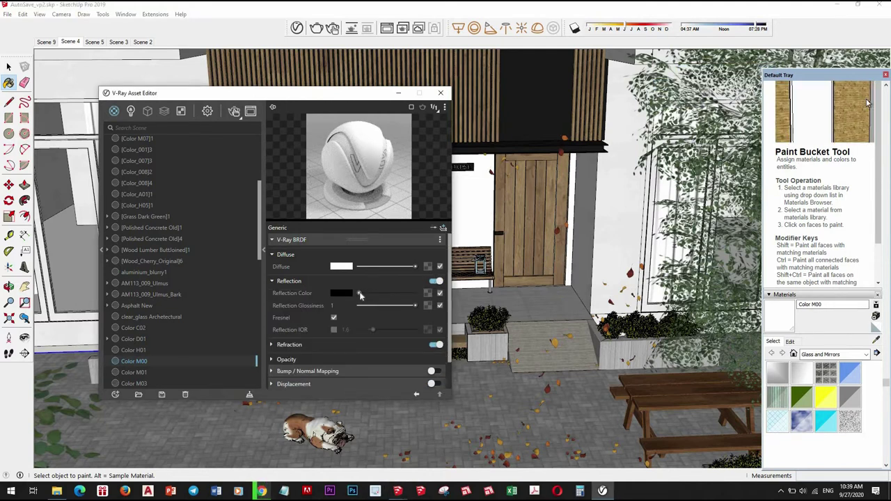
{"action": "left_click", "coordinate": [363, 295]}
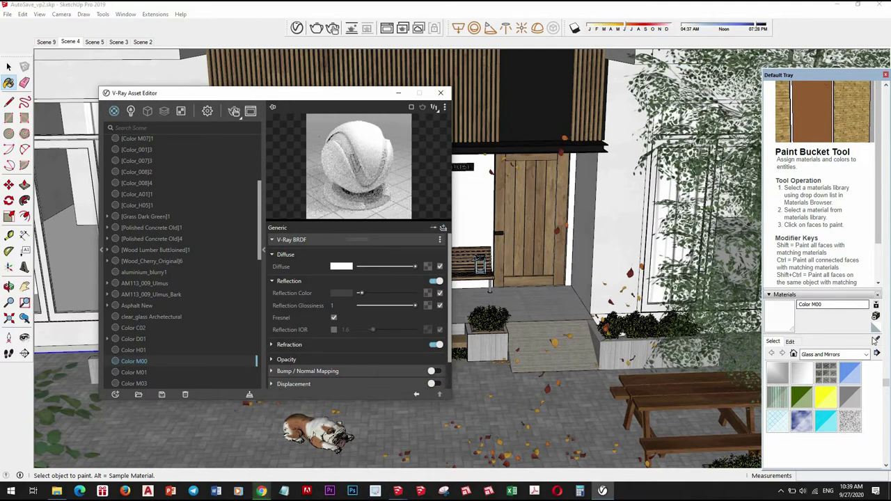
- Give [Wood Lumber Buttjoined]1 a grey reflection colour, then sample Color M07
{"action": "left_click", "coordinate": [496, 116], "text": "alt"}
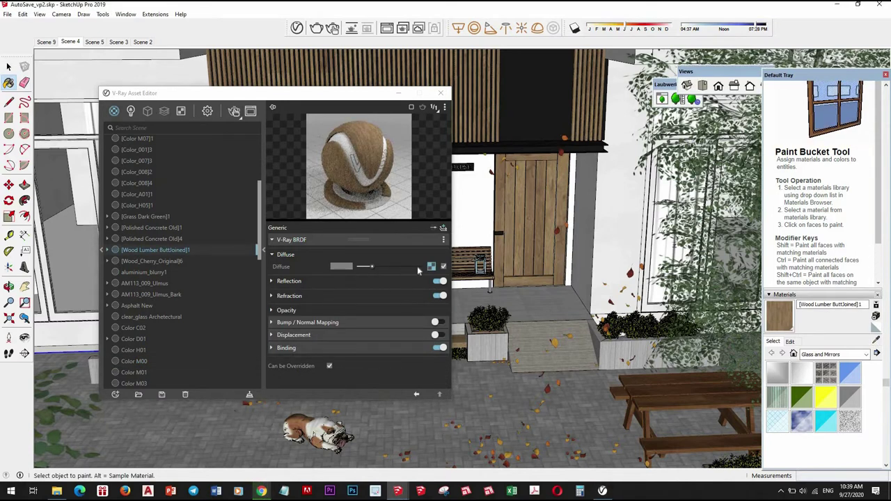
{"action": "left_click", "coordinate": [330, 287]}
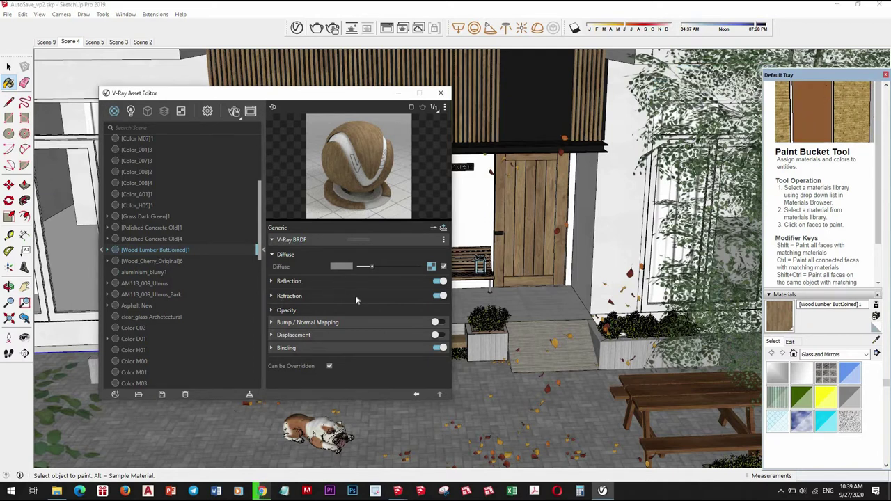
{"action": "left_click", "coordinate": [351, 281]}
{"action": "left_click_drag", "start_coordinate": [358, 293], "coordinate": [368, 295]}
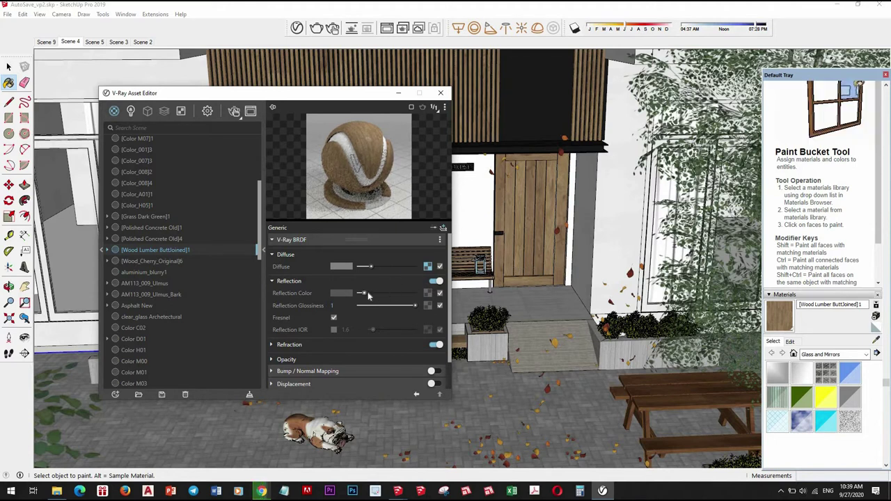
{"action": "left_click", "coordinate": [368, 294]}
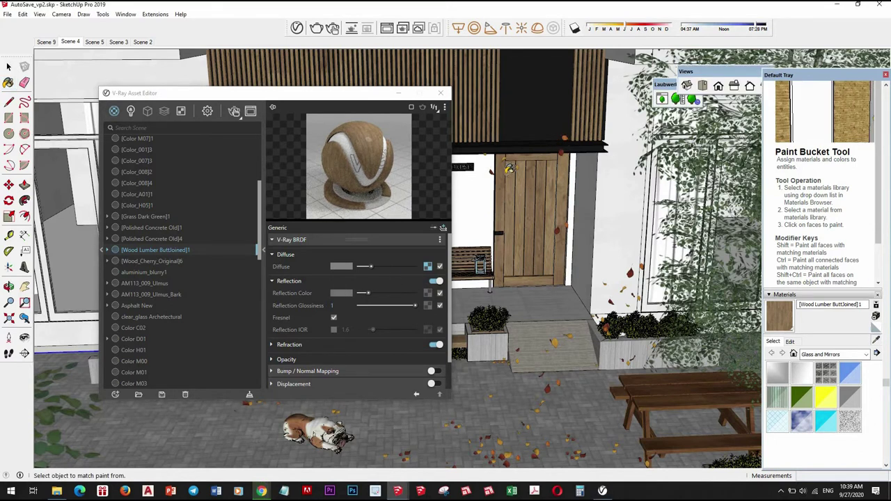
{"action": "left_click", "coordinate": [445, 160], "text": "alt"}
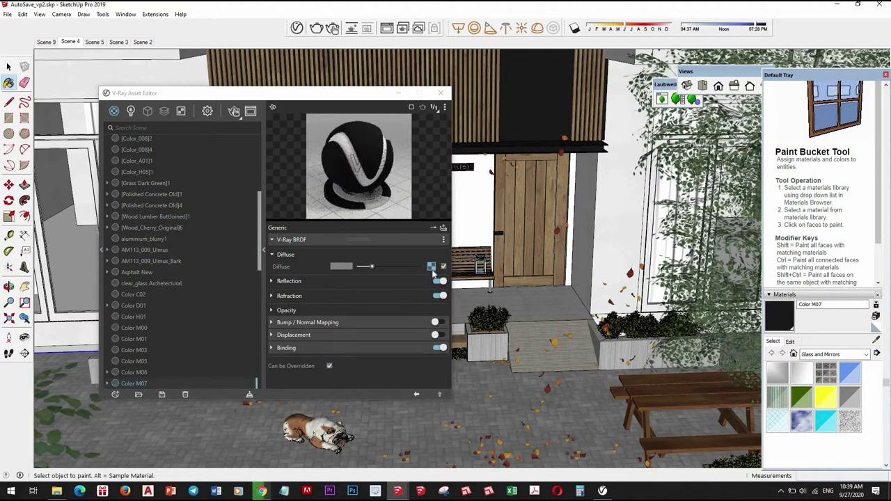
- Give Color M07 a grey reflection colour and 0.95 reflection glossiness
{"action": "left_click", "coordinate": [316, 282]}
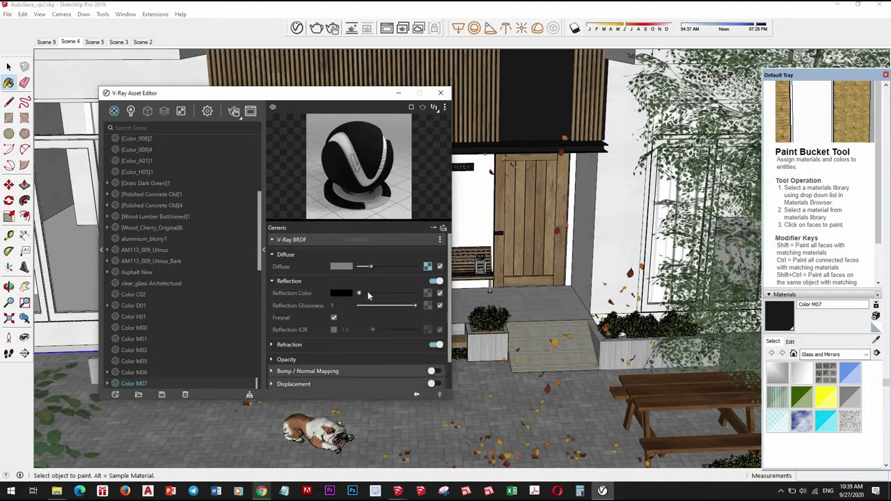
{"action": "left_click", "coordinate": [380, 293]}
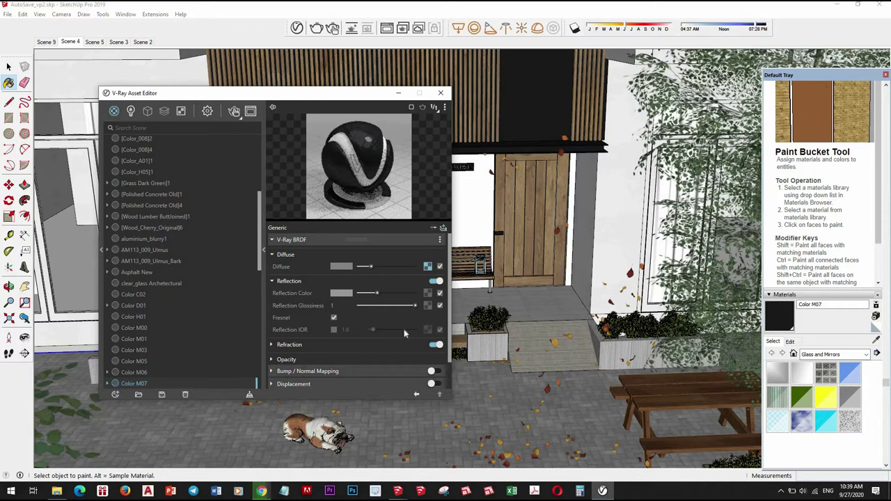
{"action": "left_click_drag", "start_coordinate": [415, 306], "coordinate": [413, 306]}
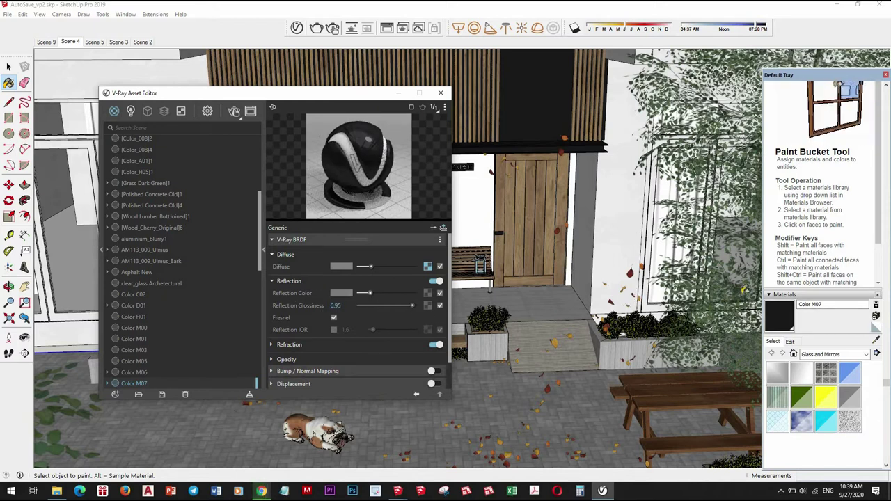
{"action": "left_click", "coordinate": [875, 317]}
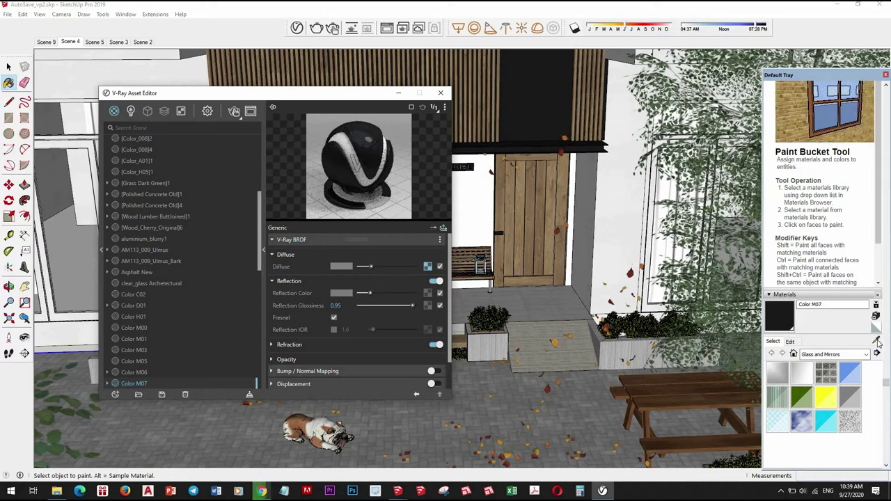
- Orbit and zoom toward the bench and MR.LEE HOUSE sign
{"action": "scroll", "coordinate": [568, 110], "scroll_direction": "down", "scroll_amount": 2}
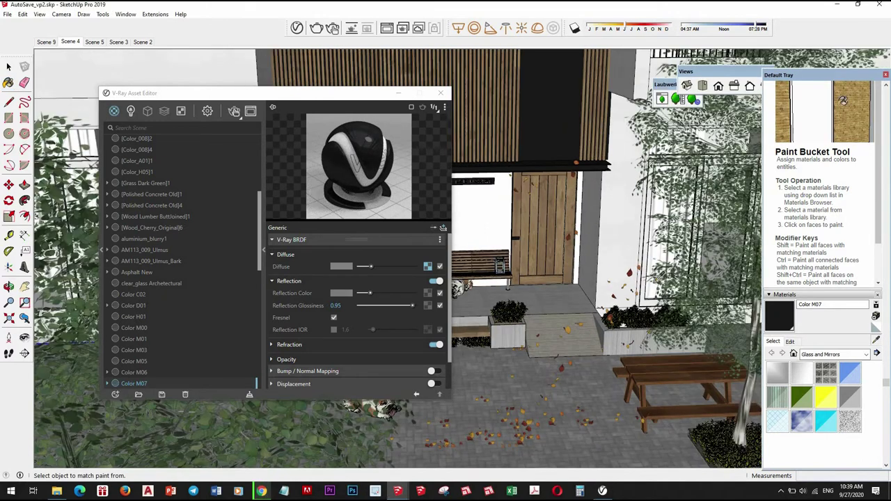
{"action": "scroll", "coordinate": [568, 110], "scroll_direction": "down", "scroll_amount": 2}
{"action": "left_click", "coordinate": [603, 169]}
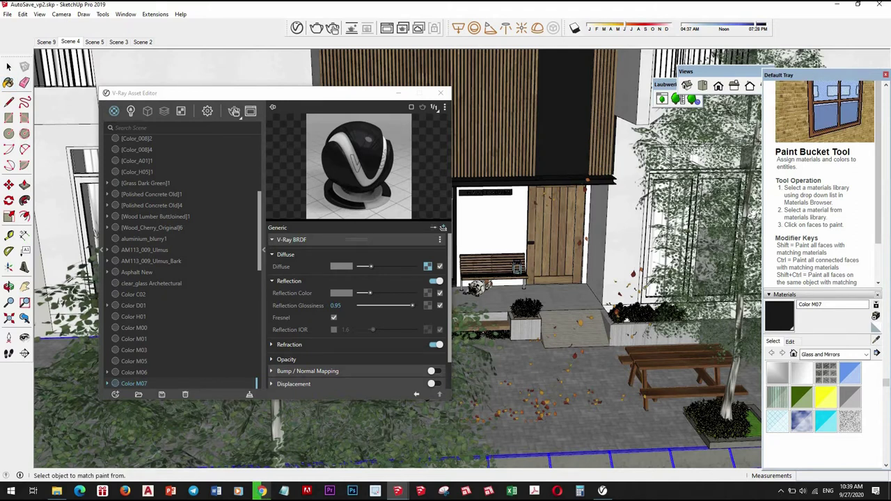
{"action": "scroll", "coordinate": [649, 283], "scroll_direction": "down", "scroll_amount": 2, "text": "alt"}
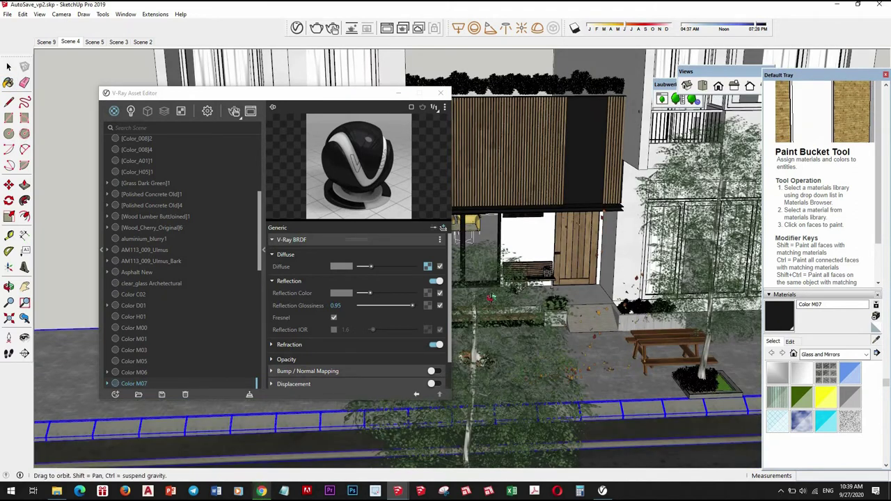
{"action": "middle_click_drag", "start_coordinate": [566, 296], "coordinate": [490, 282]}
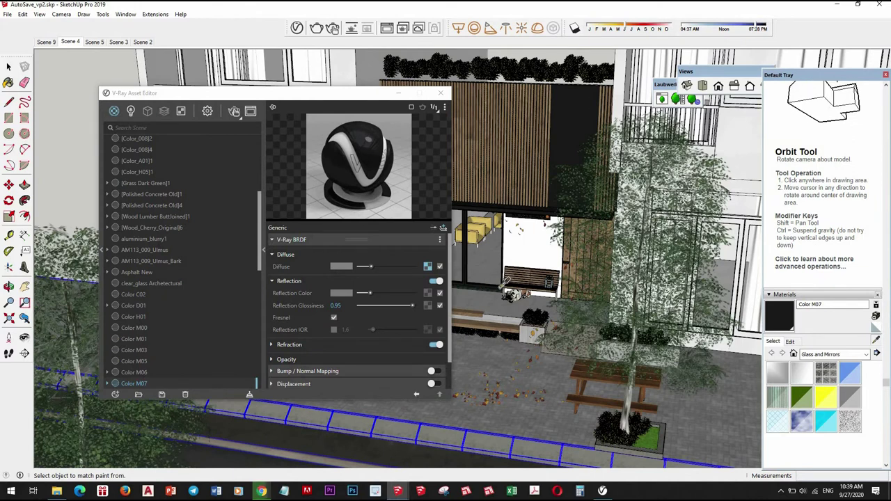
{"action": "scroll", "coordinate": [490, 282], "scroll_direction": "up", "scroll_amount": 4}
{"action": "mouse_move", "coordinate": [490, 282]}
{"action": "middle_mouse_down"}
{"action": "mouse_move", "coordinate": [542, 282]}
{"action": "mouse_move", "coordinate": [557, 295]}
{"action": "middle_mouse_up"}
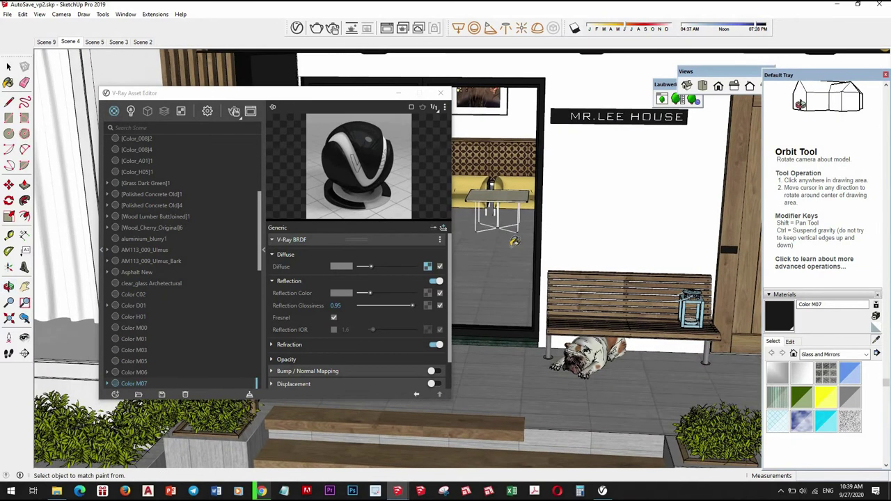
- Give the <Ivory>1 glass a light grey reflection and repaint the door glass with it
{"action": "left_click", "coordinate": [567, 304], "text": "alt"}
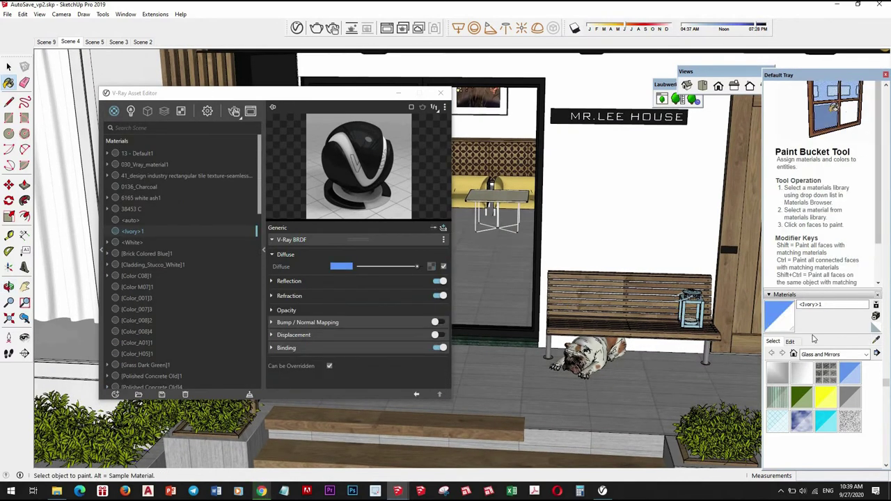
{"action": "left_click", "coordinate": [341, 282]}
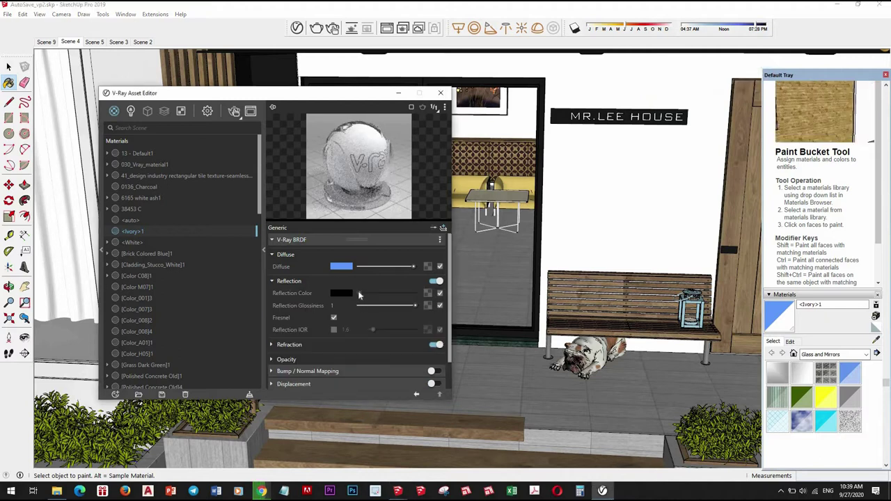
{"action": "left_click", "coordinate": [378, 295]}
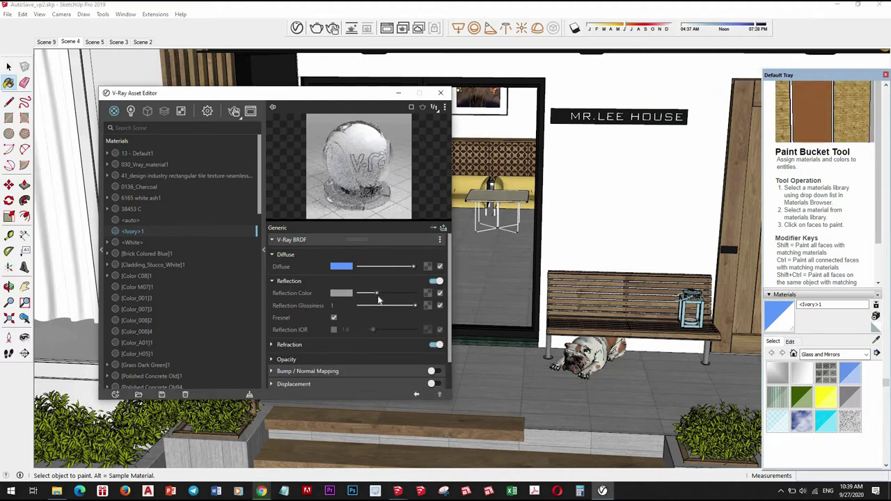
{"action": "left_click", "coordinate": [388, 293]}
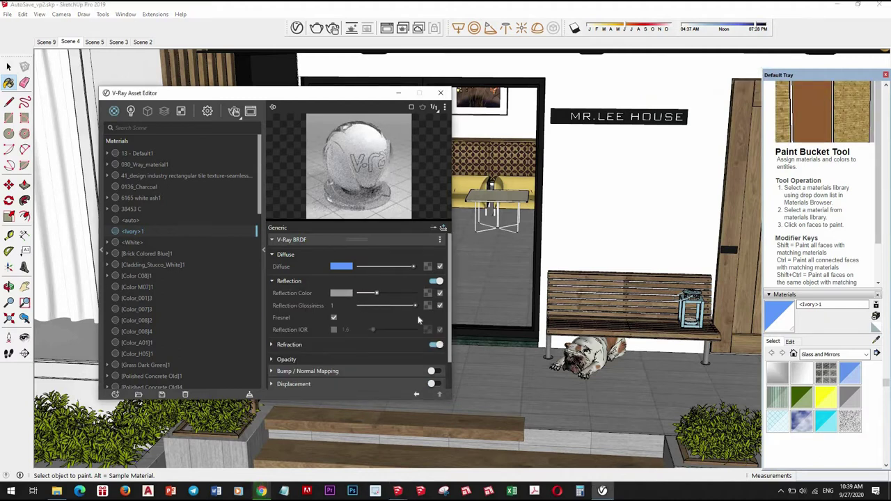
{"action": "left_click", "coordinate": [331, 347]}
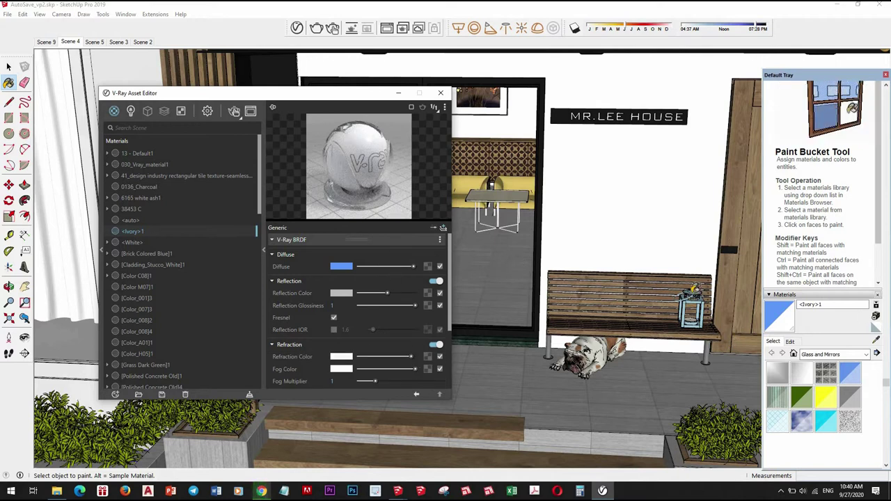
{"action": "left_click", "coordinate": [588, 329], "text": "shift"}
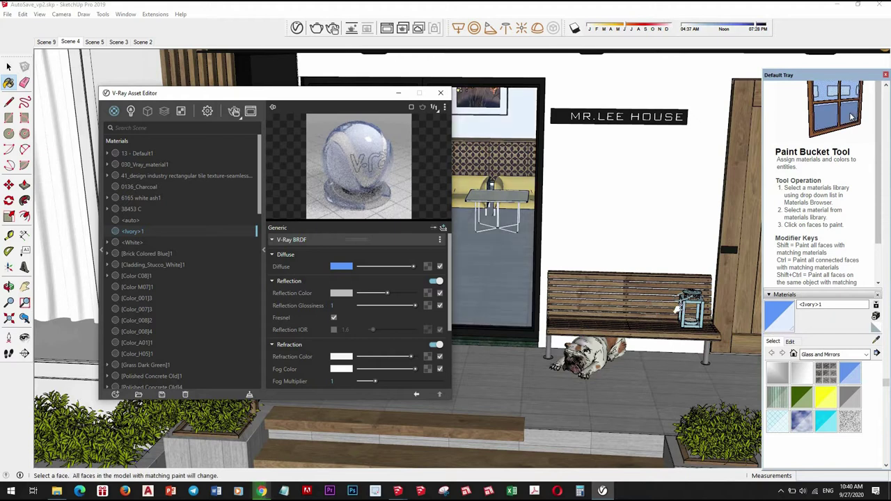
- Sample the step's cherry wood and orbit to face the bench, dog and wooden door
{"action": "middle_click_drag", "start_coordinate": [679, 308], "coordinate": [623, 369]}
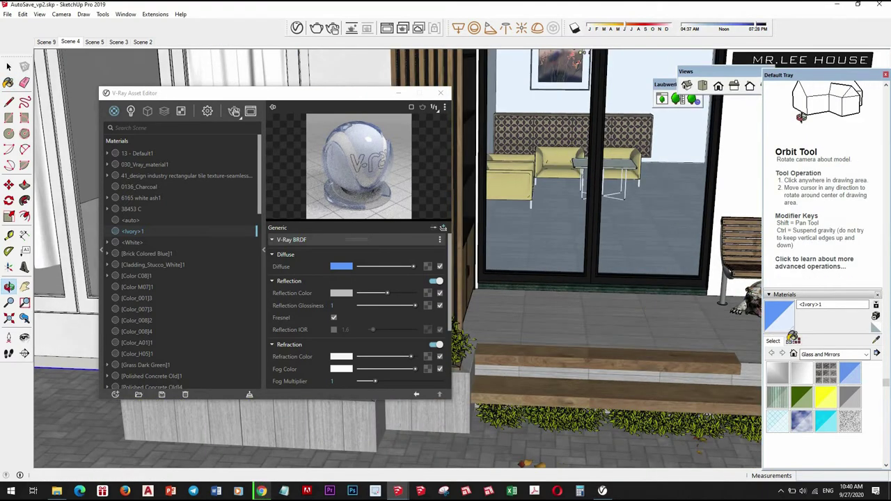
{"action": "key", "text": "alt"}
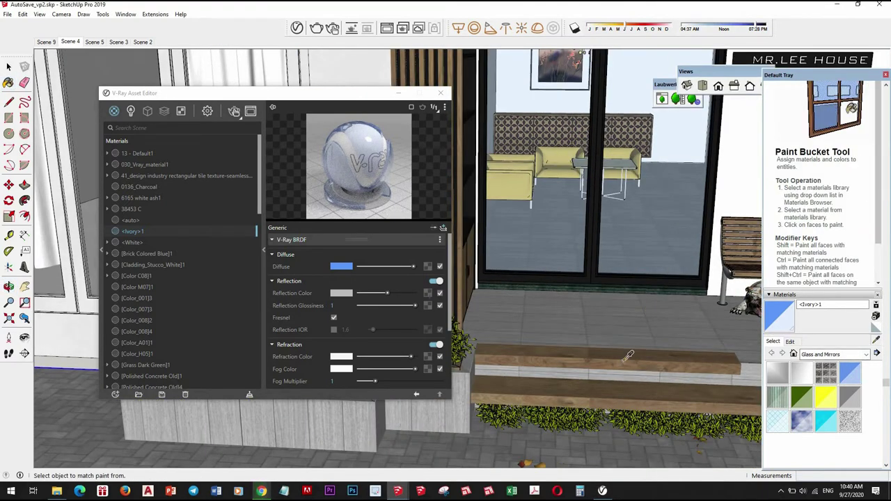
{"action": "left_click", "coordinate": [629, 356], "text": "alt"}
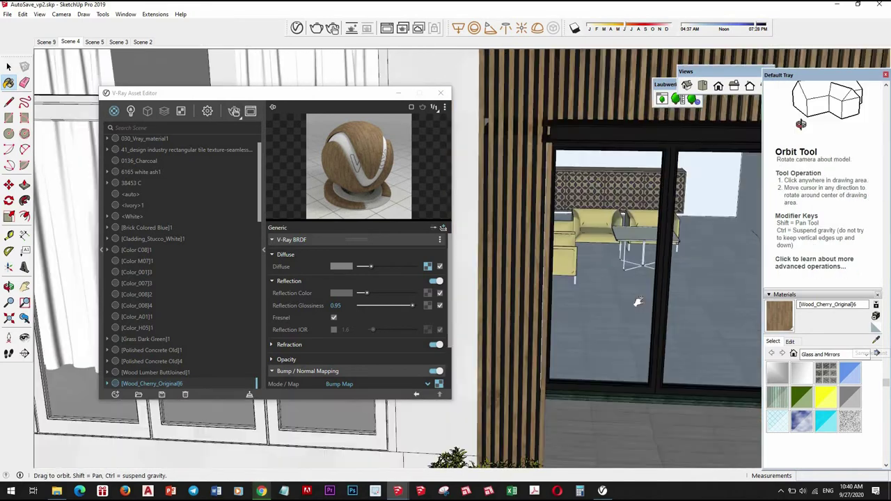
{"action": "middle_click_drag", "start_coordinate": [630, 293], "coordinate": [546, 249]}
{"action": "scroll", "coordinate": [611, 272], "scroll_direction": "down", "scroll_amount": 3}
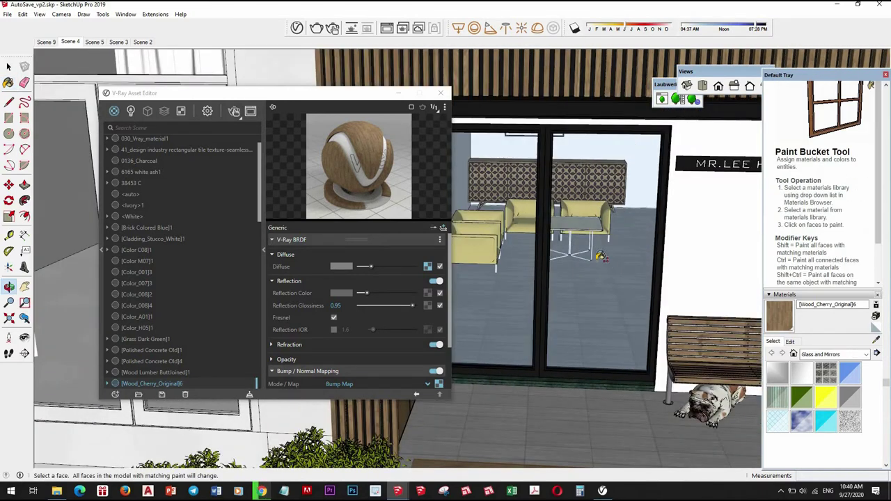
{"action": "scroll", "coordinate": [612, 272], "scroll_direction": "down", "scroll_amount": 2}
{"action": "mouse_move", "coordinate": [611, 272]}
{"action": "middle_mouse_down"}
{"action": "mouse_move", "coordinate": [617, 266]}
{"action": "mouse_move", "coordinate": [607, 264]}
{"action": "middle_mouse_up"}
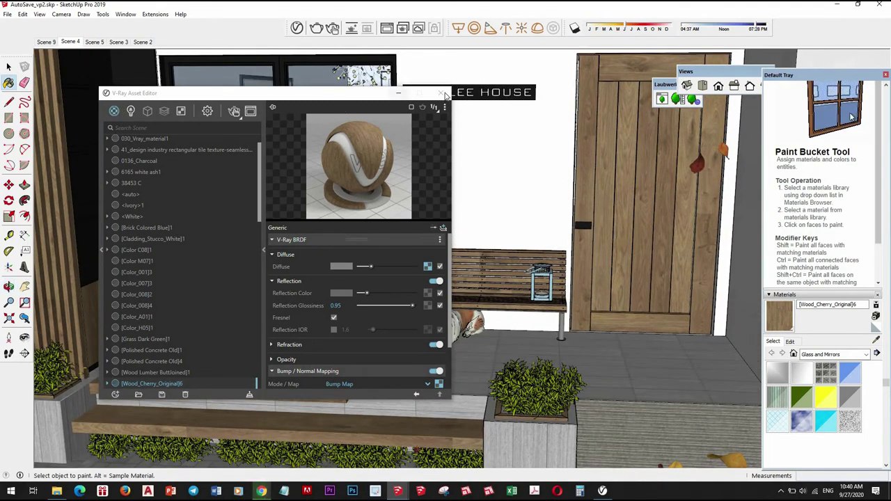
- Close the V-Ray material settings, switch to the Front view, and start an interactive render
{"action": "left_click", "coordinate": [441, 94]}
{"action": "left_click", "coordinate": [9, 66]}
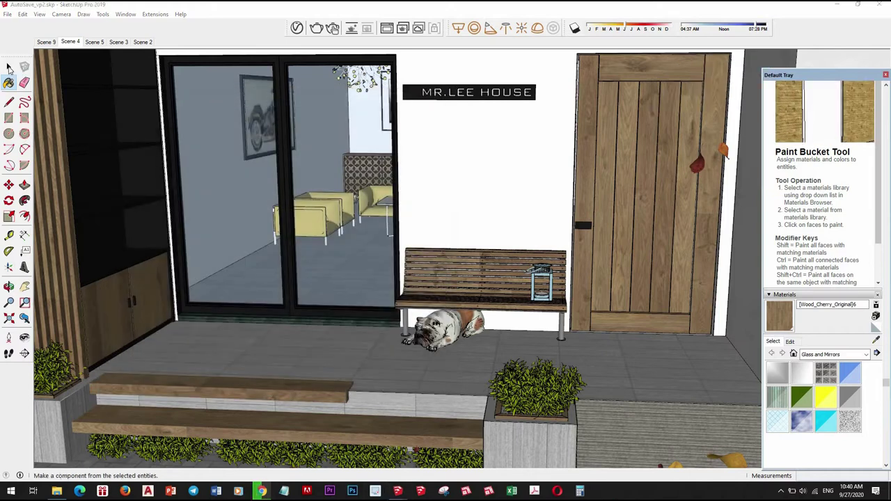
{"action": "key", "text": "F2"}
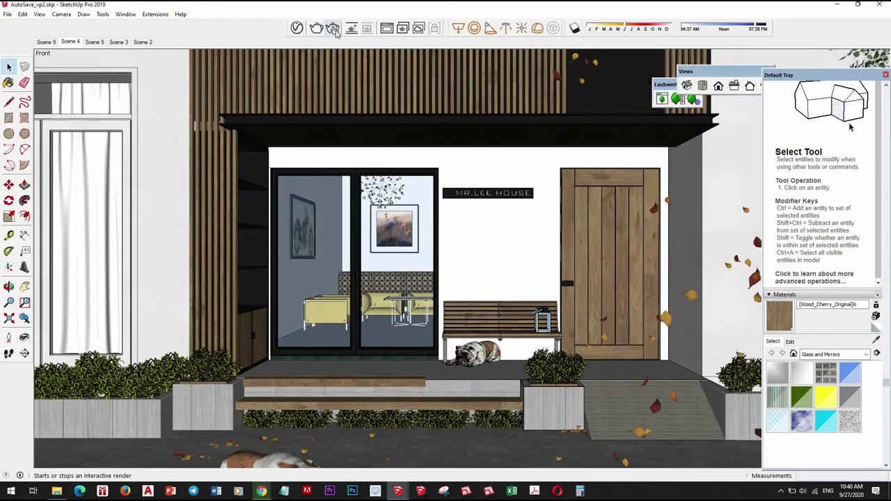
{"action": "left_click", "coordinate": [334, 31]}
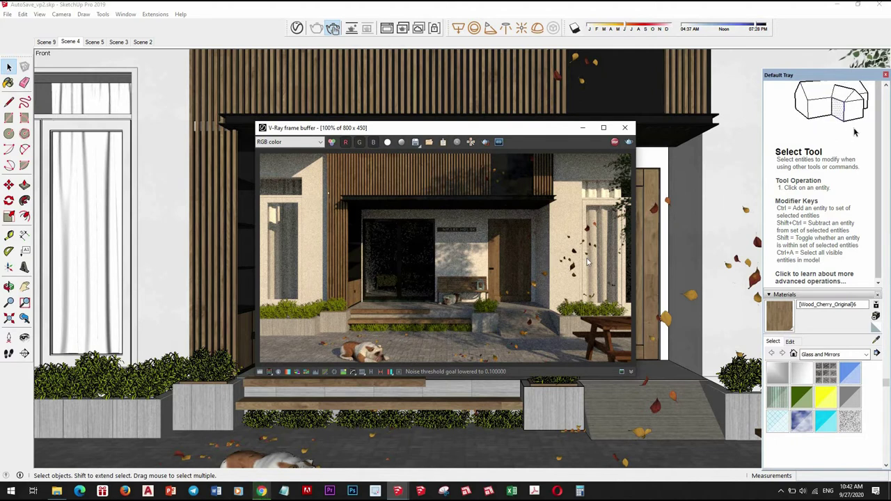
- Zoom and pan the interactive render over the entrance, wooden door and bench, then close it
{"action": "scroll", "coordinate": [456, 275], "scroll_direction": "up", "scroll_amount": 2}
{"action": "scroll", "coordinate": [421, 265], "scroll_direction": "up", "scroll_amount": 1}
{"action": "scroll", "coordinate": [427, 266], "scroll_direction": "down", "scroll_amount": 2}
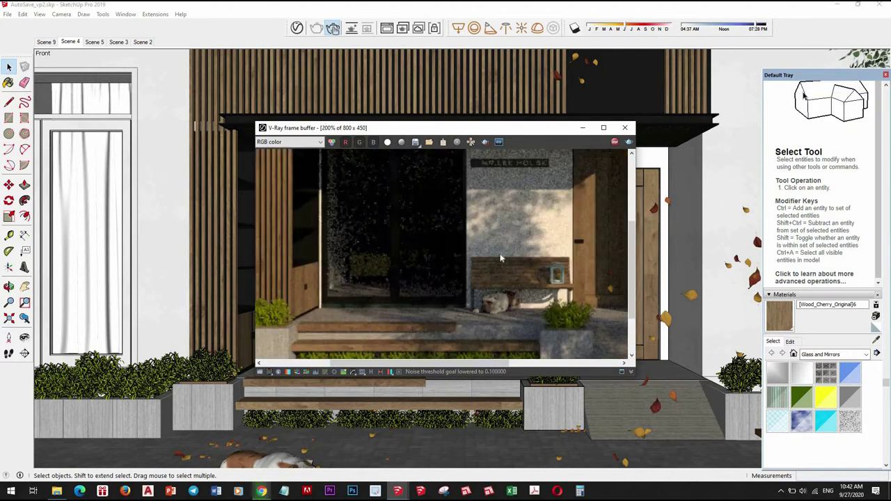
{"action": "middle_click_drag", "start_coordinate": [420, 276], "coordinate": [483, 243]}
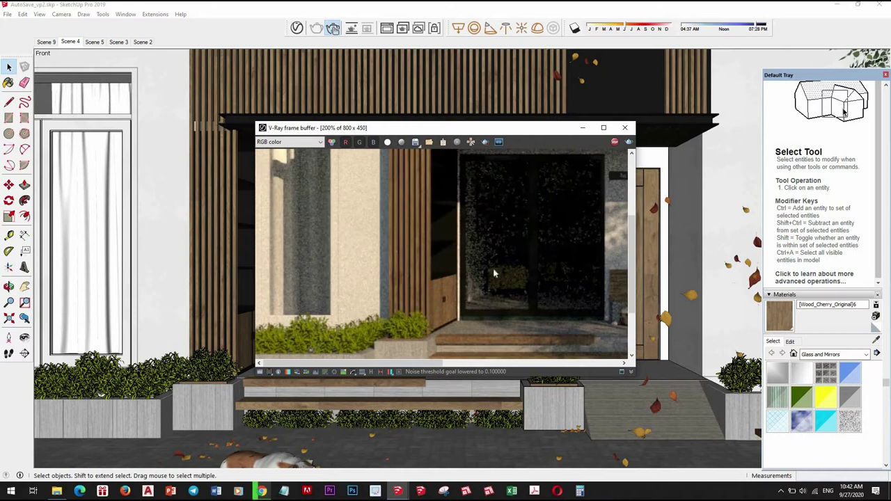
{"action": "mouse_move", "coordinate": [410, 310]}
{"action": "middle_mouse_down"}
{"action": "mouse_move", "coordinate": [423, 249]}
{"action": "mouse_move", "coordinate": [516, 266]}
{"action": "middle_mouse_up"}
{"action": "scroll", "coordinate": [517, 266], "scroll_direction": "down", "scroll_amount": 1}
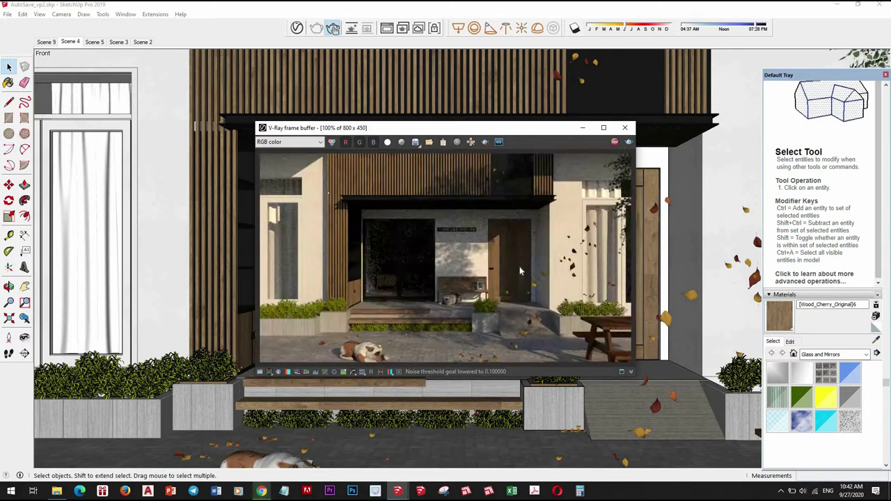
{"action": "scroll", "coordinate": [517, 266], "scroll_direction": "down", "scroll_amount": 1}
{"action": "scroll", "coordinate": [517, 266], "scroll_direction": "up", "scroll_amount": 1}
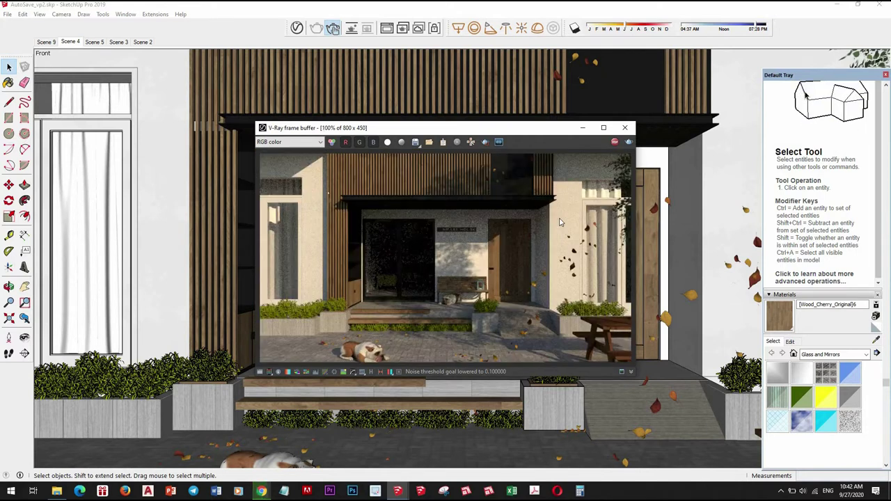
{"action": "left_click", "coordinate": [624, 127]}
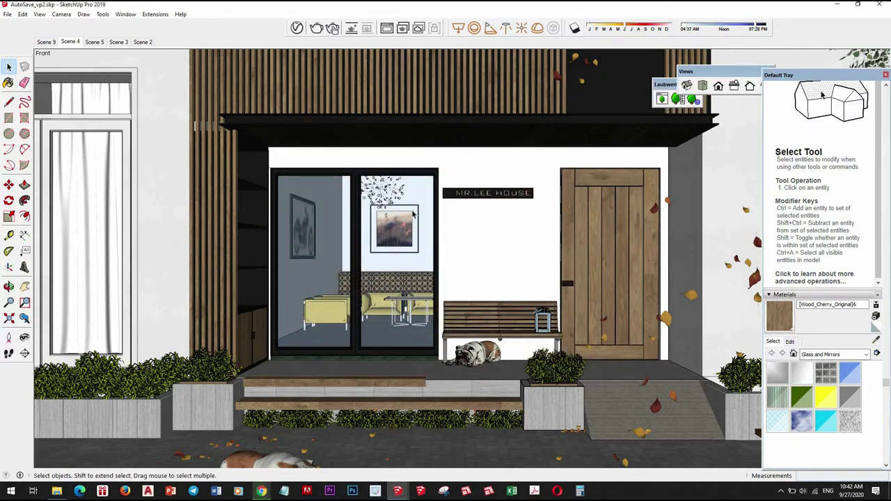
- Orbit into the lounge and walk back until the armchairs, table and sideboard are all visible
{"action": "scroll", "coordinate": [437, 179], "scroll_direction": "up", "scroll_amount": 1}
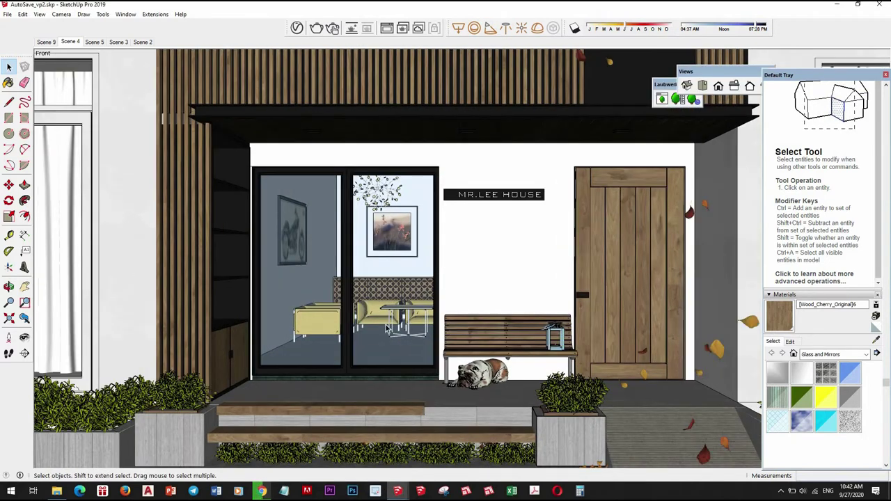
{"action": "scroll", "coordinate": [383, 322], "scroll_direction": "up", "scroll_amount": 3}
{"action": "scroll", "coordinate": [383, 322], "scroll_direction": "up", "scroll_amount": 3}
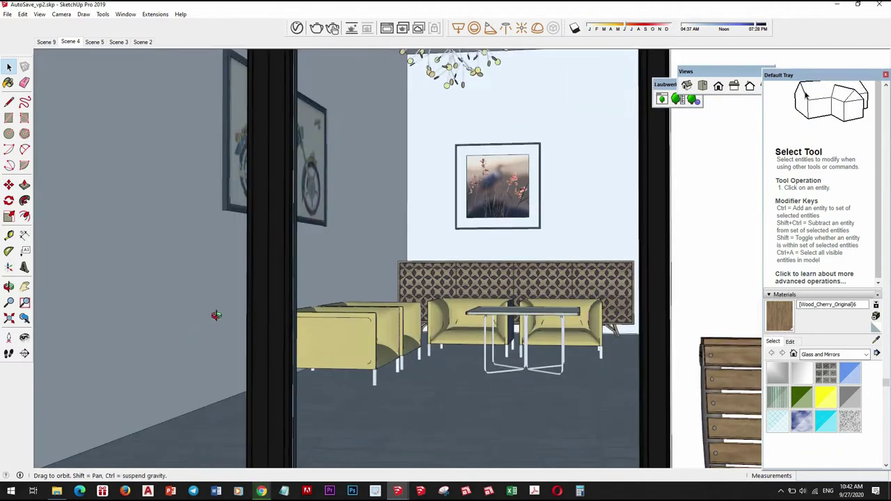
{"action": "mouse_move", "coordinate": [215, 313]}
{"action": "middle_mouse_down"}
{"action": "mouse_move", "coordinate": [376, 273]}
{"action": "mouse_move", "coordinate": [123, 325]}
{"action": "mouse_move", "coordinate": [438, 322]}
{"action": "mouse_move", "coordinate": [529, 282]}
{"action": "mouse_move", "coordinate": [369, 249]}
{"action": "mouse_move", "coordinate": [719, 344]}
{"action": "mouse_move", "coordinate": [420, 257]}
{"action": "mouse_move", "coordinate": [555, 286]}
{"action": "mouse_move", "coordinate": [673, 259]}
{"action": "mouse_move", "coordinate": [334, 287]}
{"action": "mouse_move", "coordinate": [304, 218]}
{"action": "mouse_move", "coordinate": [622, 215]}
{"action": "mouse_move", "coordinate": [352, 269]}
{"action": "mouse_move", "coordinate": [288, 294]}
{"action": "mouse_move", "coordinate": [338, 268]}
{"action": "mouse_move", "coordinate": [348, 219]}
{"action": "mouse_move", "coordinate": [363, 237]}
{"action": "mouse_move", "coordinate": [418, 223]}
{"action": "mouse_move", "coordinate": [447, 309]}
{"action": "mouse_move", "coordinate": [453, 302]}
{"action": "mouse_move", "coordinate": [378, 318]}
{"action": "mouse_move", "coordinate": [425, 340]}
{"action": "middle_mouse_up"}
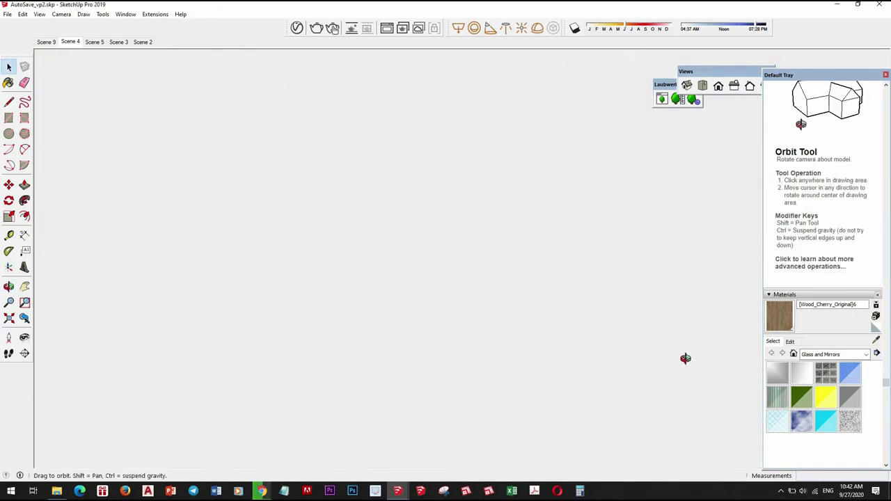
{"action": "mouse_move", "coordinate": [684, 357]}
{"action": "middle_mouse_down"}
{"action": "mouse_move", "coordinate": [467, 295]}
{"action": "mouse_move", "coordinate": [615, 323]}
{"action": "mouse_move", "coordinate": [408, 299]}
{"action": "mouse_move", "coordinate": [403, 252]}
{"action": "mouse_move", "coordinate": [373, 278]}
{"action": "middle_mouse_up"}
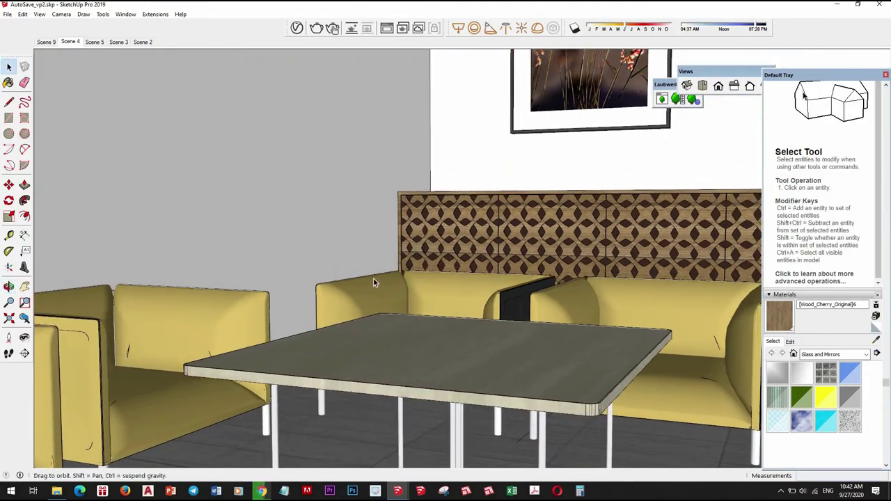
{"action": "left_click", "coordinate": [8, 353]}
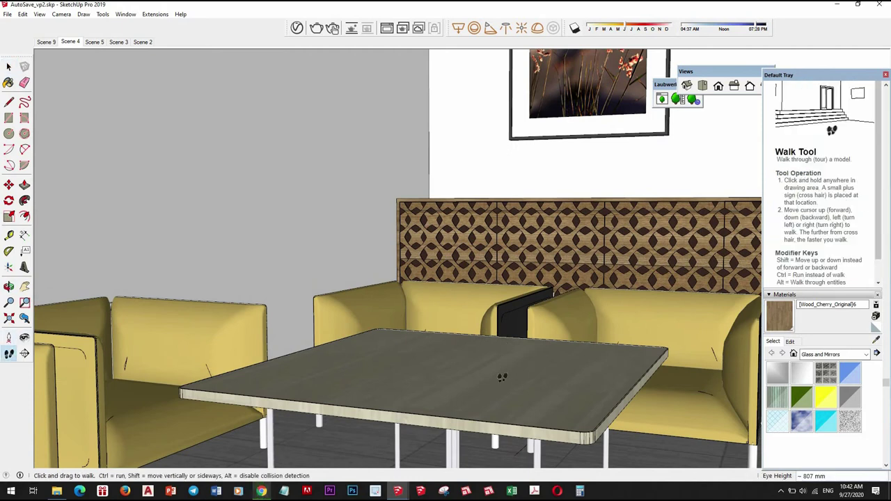
{"action": "left_click_drag", "start_coordinate": [501, 375], "coordinate": [506, 375]}
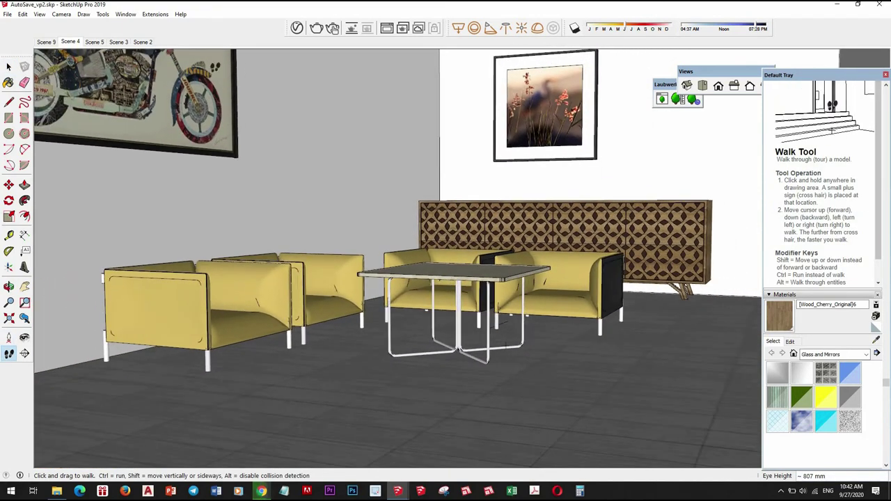
{"action": "left_click", "coordinate": [25, 337]}
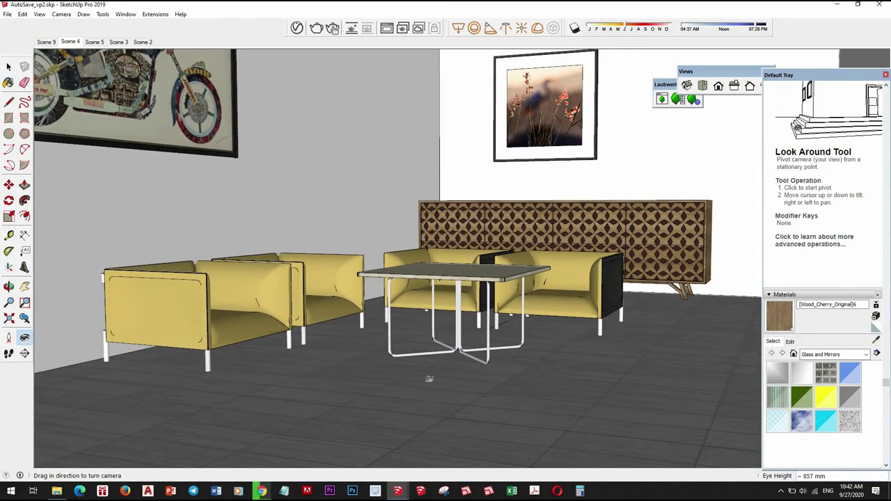
- Set the eye height to 1700 mm and tilt the lounge view to show more floor
{"action": "type", "text": "1"}
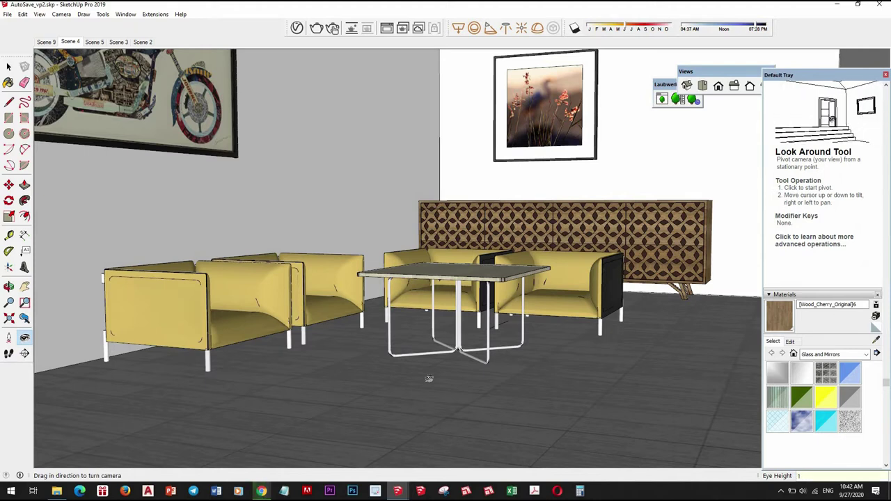
{"action": "type", "text": "70"}
{"action": "key", "text": "Return"}
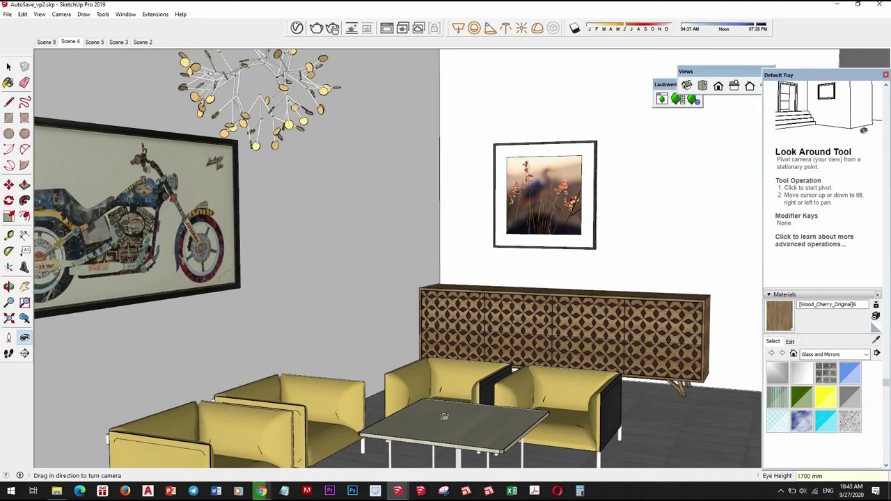
{"action": "left_click_drag", "start_coordinate": [444, 415], "coordinate": [442, 245]}
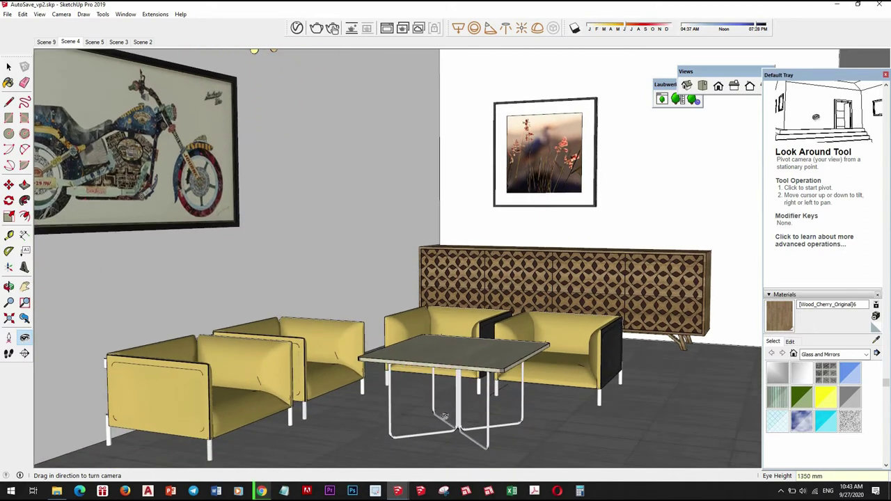
{"action": "left_click", "coordinate": [61, 14]}
- Switch to Two-Point Perspective and add the view as a new scene renamed 'interior'
{"action": "left_click", "coordinate": [104, 76]}
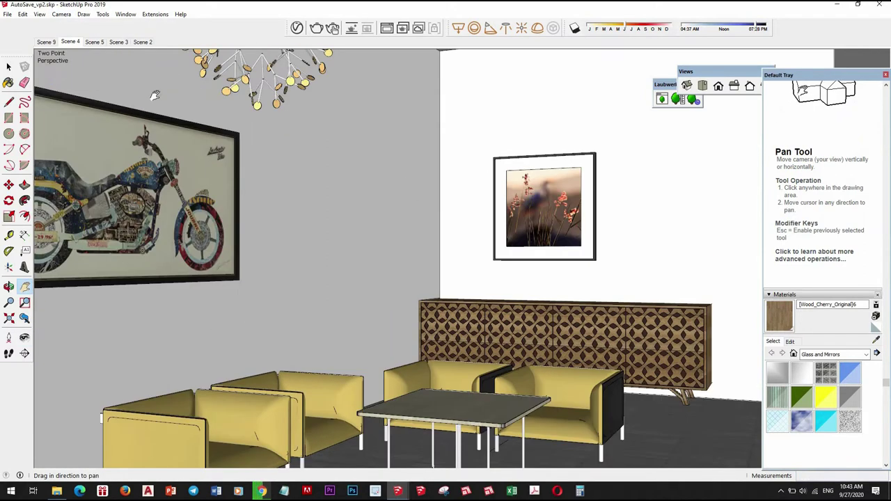
{"action": "right_click", "coordinate": [141, 42]}
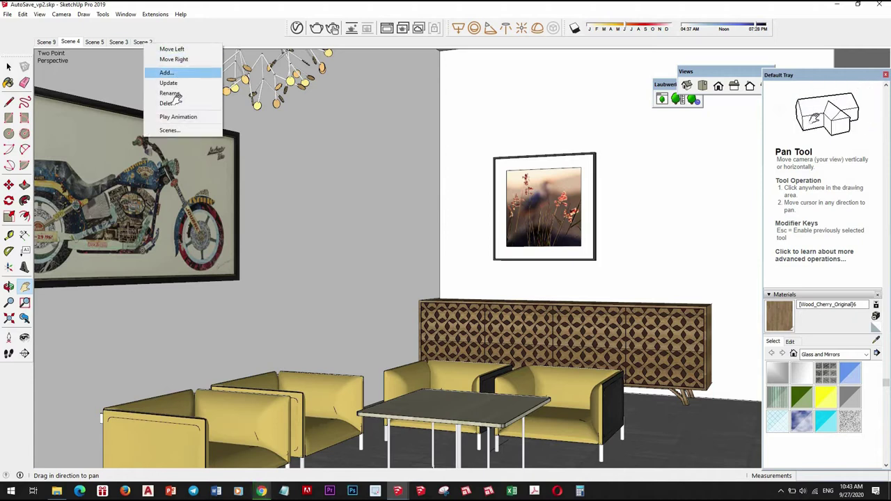
{"action": "left_click", "coordinate": [167, 72]}
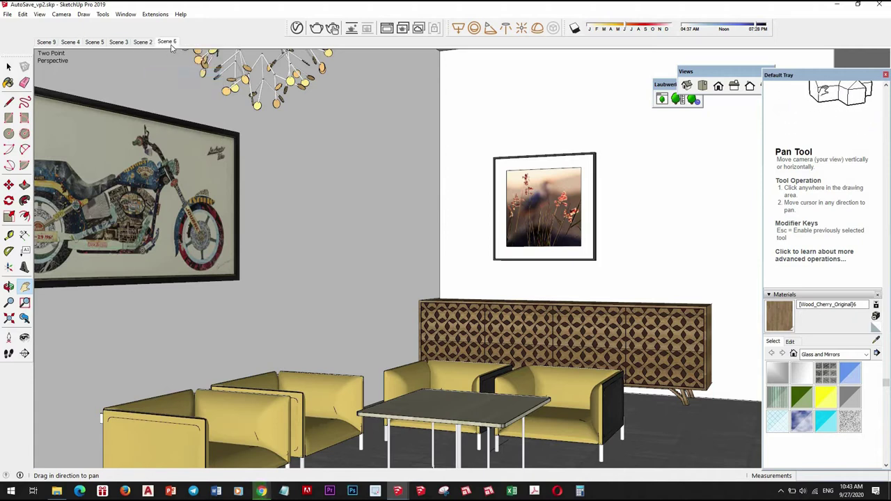
{"action": "right_click", "coordinate": [167, 42]}
{"action": "left_click", "coordinate": [199, 93]}
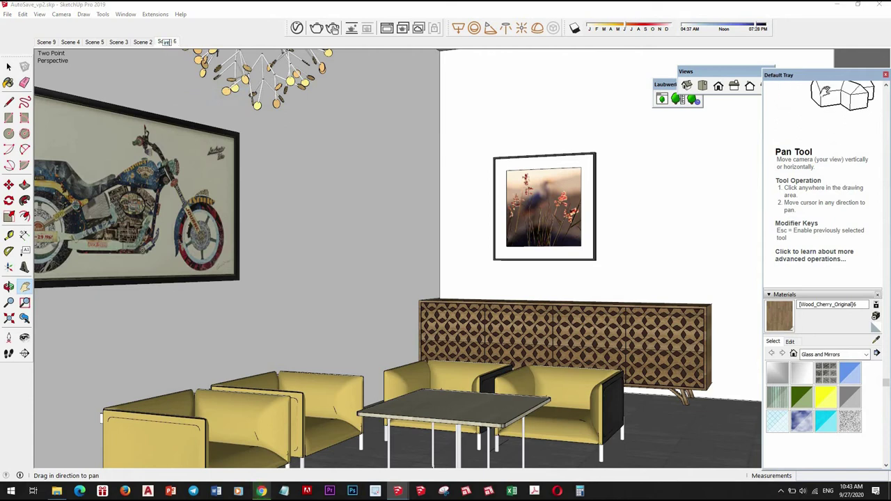
{"action": "type", "text": "interior"}
{"action": "key", "text": "Return"}
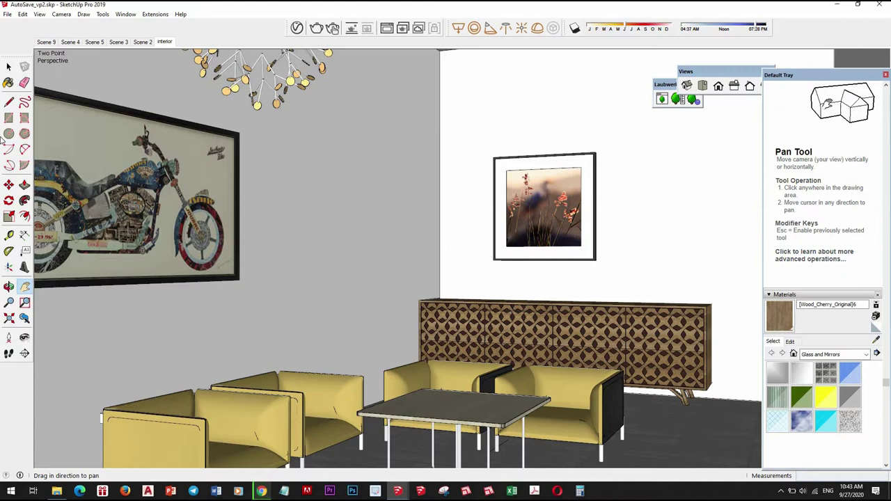
{"action": "left_click", "coordinate": [10, 67]}
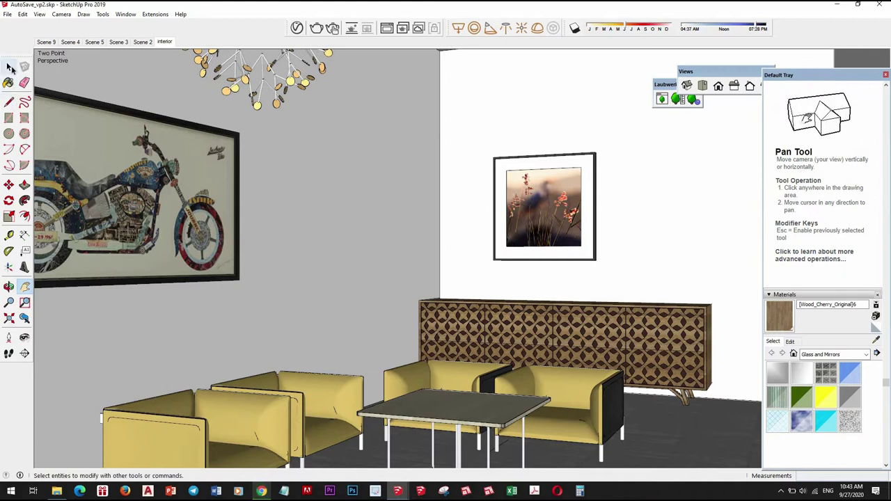
- Open and close the V-Ray Asset Editor, orbit around the wall corner, then return to the interior scene
{"action": "left_click", "coordinate": [297, 28]}
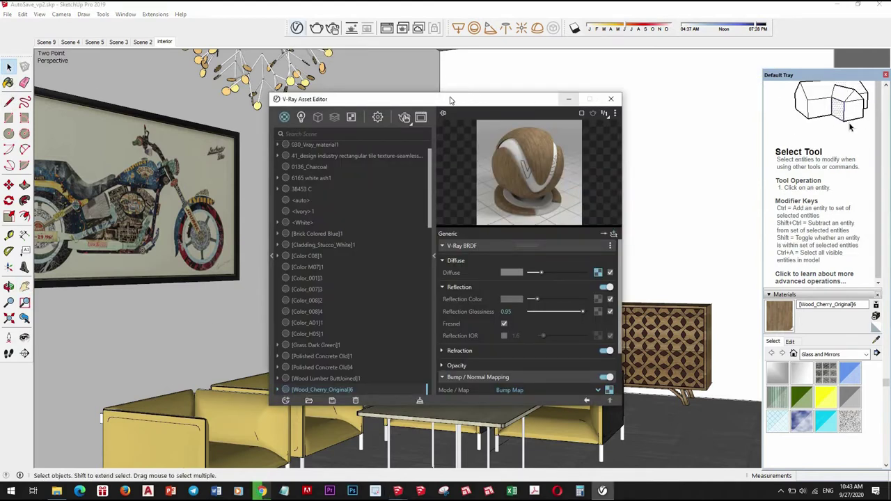
{"action": "left_click", "coordinate": [611, 99]}
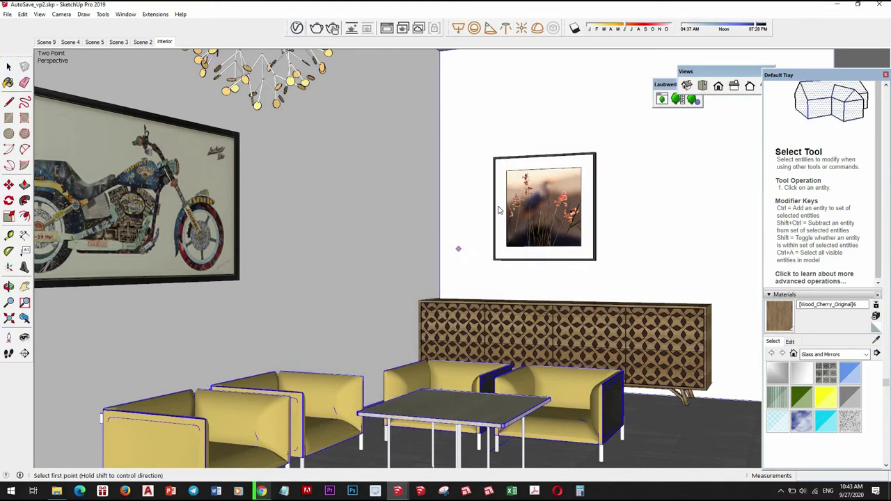
{"action": "mouse_move", "coordinate": [466, 224]}
{"action": "middle_mouse_down"}
{"action": "mouse_move", "coordinate": [431, 111]}
{"action": "mouse_move", "coordinate": [382, 242]}
{"action": "mouse_move", "coordinate": [285, 272]}
{"action": "mouse_move", "coordinate": [644, 271]}
{"action": "mouse_move", "coordinate": [275, 287]}
{"action": "mouse_move", "coordinate": [483, 251]}
{"action": "mouse_move", "coordinate": [480, 193]}
{"action": "mouse_move", "coordinate": [406, 330]}
{"action": "mouse_move", "coordinate": [400, 412]}
{"action": "mouse_move", "coordinate": [408, 418]}
{"action": "mouse_move", "coordinate": [422, 298]}
{"action": "mouse_move", "coordinate": [457, 159]}
{"action": "mouse_move", "coordinate": [471, 355]}
{"action": "mouse_move", "coordinate": [479, 251]}
{"action": "mouse_move", "coordinate": [472, 177]}
{"action": "middle_mouse_up"}
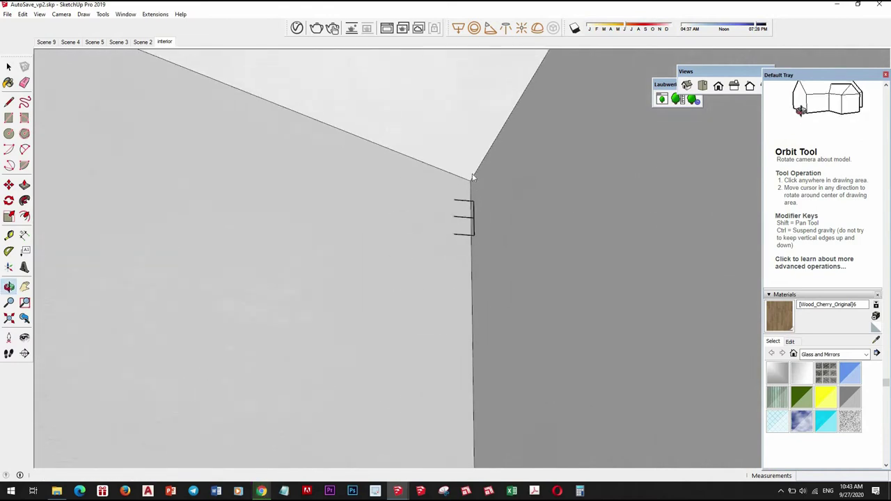
{"action": "mouse_move", "coordinate": [506, 120]}
{"action": "middle_mouse_down"}
{"action": "mouse_move", "coordinate": [474, 233]}
{"action": "mouse_move", "coordinate": [534, 56]}
{"action": "mouse_move", "coordinate": [508, 203]}
{"action": "mouse_move", "coordinate": [490, 195]}
{"action": "mouse_move", "coordinate": [498, 314]}
{"action": "mouse_move", "coordinate": [464, 295]}
{"action": "mouse_move", "coordinate": [534, 273]}
{"action": "middle_mouse_up"}
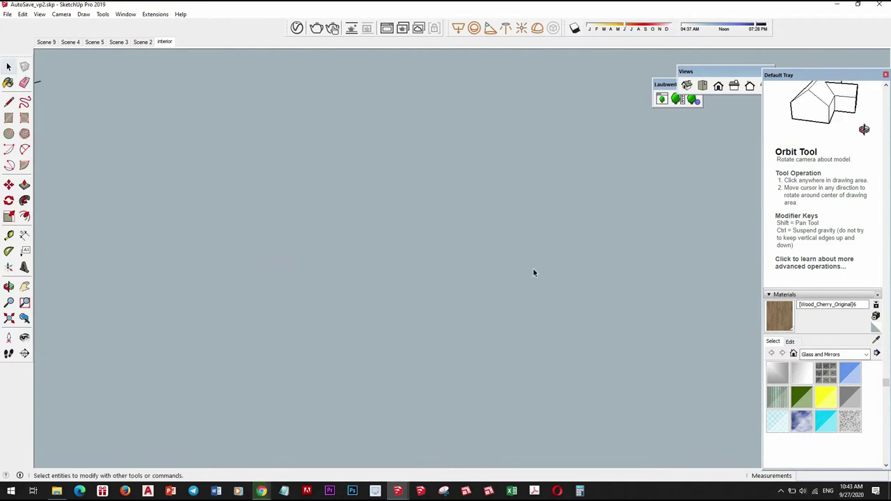
{"action": "mouse_move", "coordinate": [469, 273]}
{"action": "middle_mouse_down"}
{"action": "mouse_move", "coordinate": [336, 308]}
{"action": "mouse_move", "coordinate": [357, 298]}
{"action": "mouse_move", "coordinate": [223, 198]}
{"action": "mouse_move", "coordinate": [105, 83]}
{"action": "middle_mouse_up"}
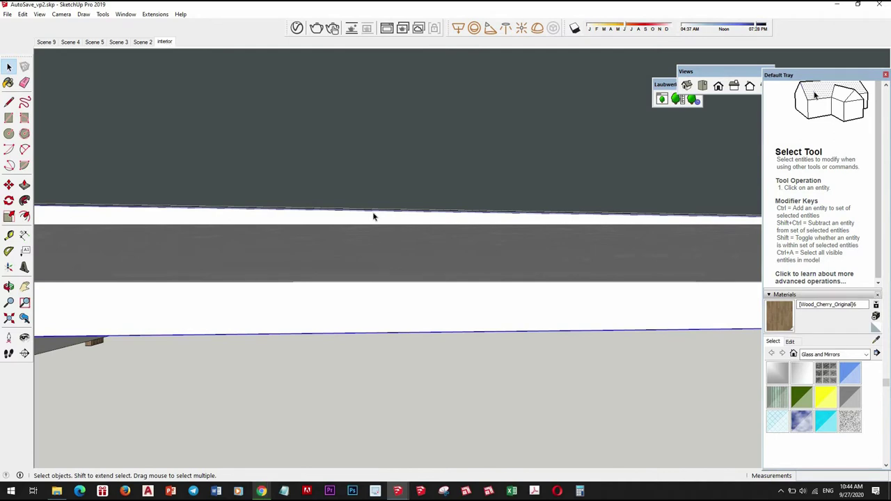
{"action": "key", "text": "Page_Down"}
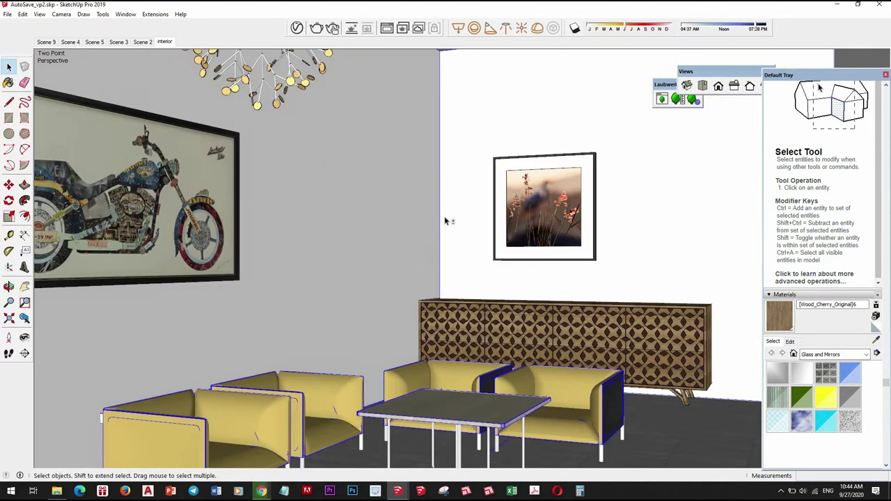
- Pan, zoom and orbit to inspect the ceiling and chandelier, ending close on the door-frame corner
{"action": "middle_click_drag", "start_coordinate": [446, 222], "coordinate": [425, 258], "text": "shift"}
{"action": "key", "text": "z"}
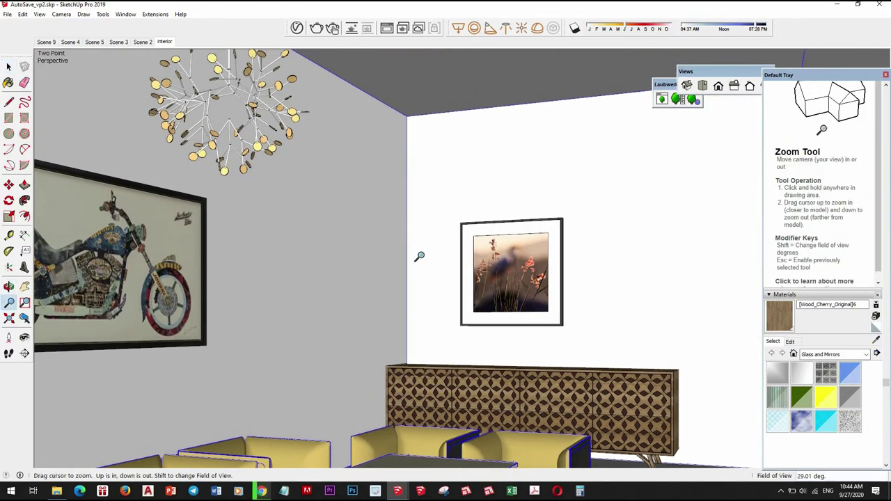
{"action": "scroll", "coordinate": [420, 256], "scroll_direction": "up", "scroll_amount": 5}
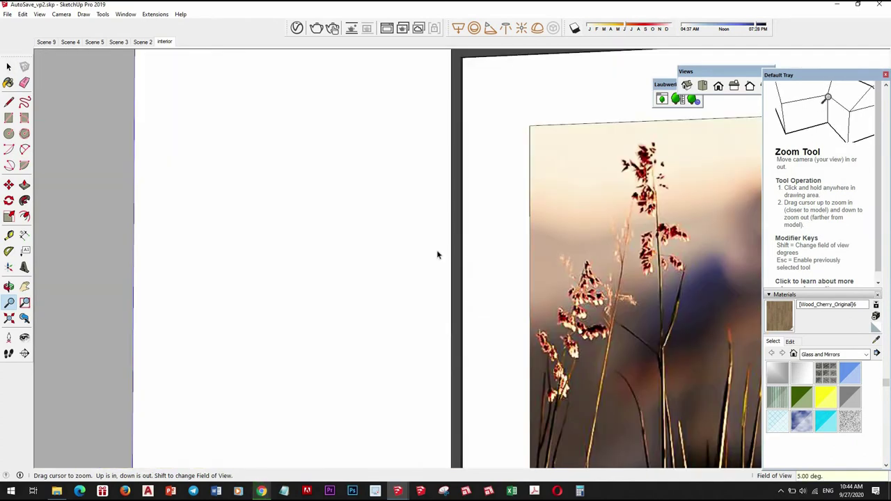
{"action": "key", "text": "space"}
{"action": "scroll", "coordinate": [408, 192], "scroll_direction": "up", "scroll_amount": 3}
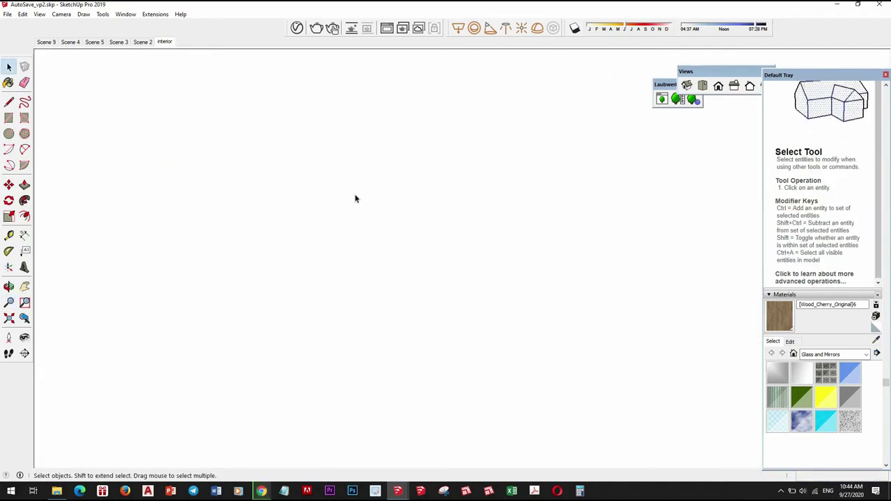
{"action": "scroll", "coordinate": [355, 199], "scroll_direction": "down", "scroll_amount": 5}
{"action": "middle_click_drag", "start_coordinate": [314, 313], "coordinate": [486, 267]}
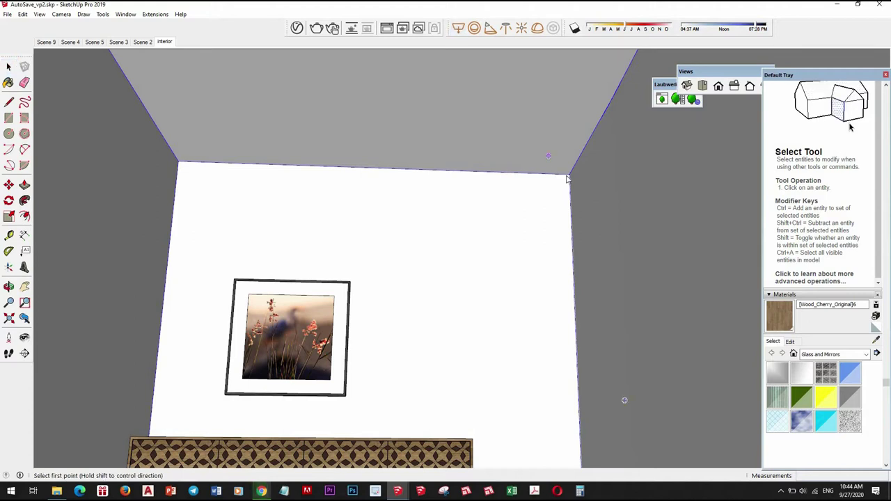
{"action": "middle_click_drag", "start_coordinate": [557, 225], "coordinate": [333, 124]}
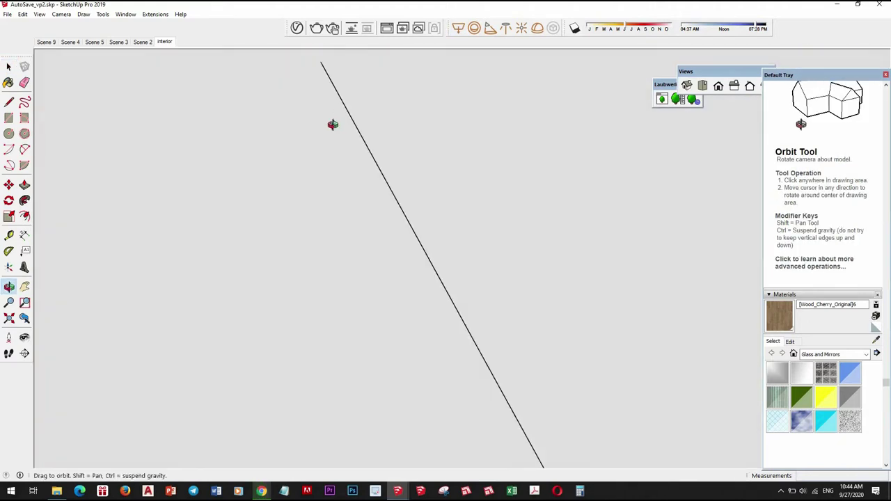
{"action": "mouse_move", "coordinate": [333, 125]}
{"action": "left_mouse_down"}
{"action": "mouse_move", "coordinate": [324, 279]}
{"action": "mouse_move", "coordinate": [319, 145]}
{"action": "mouse_move", "coordinate": [378, 268]}
{"action": "mouse_move", "coordinate": [344, 283]}
{"action": "mouse_move", "coordinate": [339, 233]}
{"action": "mouse_move", "coordinate": [337, 255]}
{"action": "left_mouse_up"}
{"action": "scroll", "coordinate": [227, 306], "scroll_direction": "up", "scroll_amount": 5}
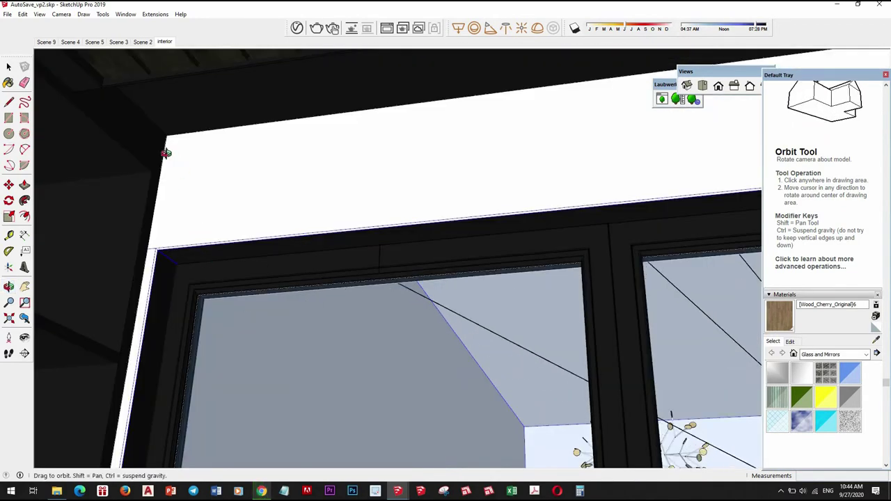
{"action": "mouse_move", "coordinate": [165, 151]}
{"action": "left_mouse_down"}
{"action": "mouse_move", "coordinate": [388, 344]}
{"action": "mouse_move", "coordinate": [177, 369]}
{"action": "mouse_move", "coordinate": [446, 299]}
{"action": "mouse_move", "coordinate": [471, 261]}
{"action": "mouse_move", "coordinate": [467, 248]}
{"action": "left_mouse_up"}
- Give the rectangle light beside the door frame a warm peach colour and intensity 15
{"action": "key", "text": "space"}
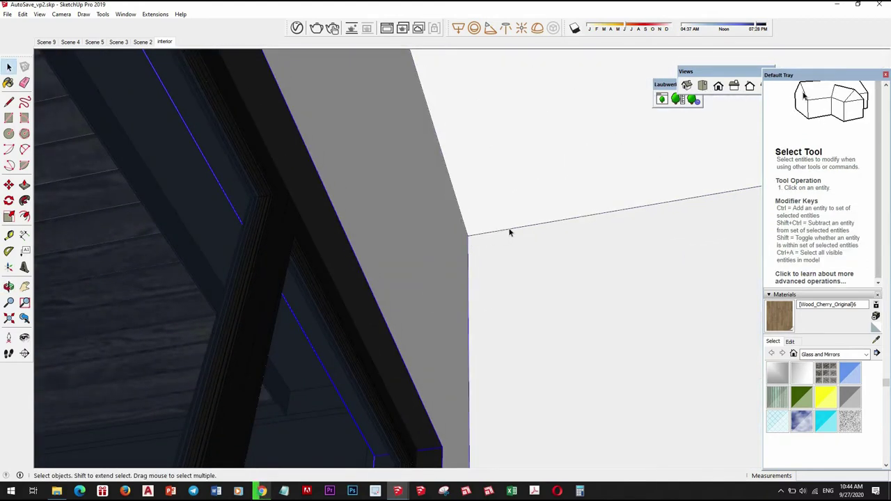
{"action": "left_click", "coordinate": [511, 231]}
{"action": "left_click", "coordinate": [297, 27]}
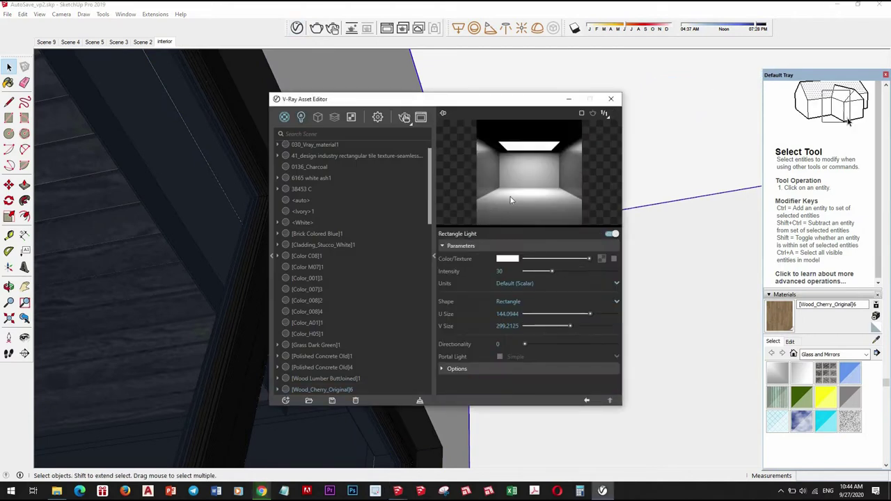
{"action": "left_click", "coordinate": [507, 260]}
{"action": "left_click", "coordinate": [428, 200]}
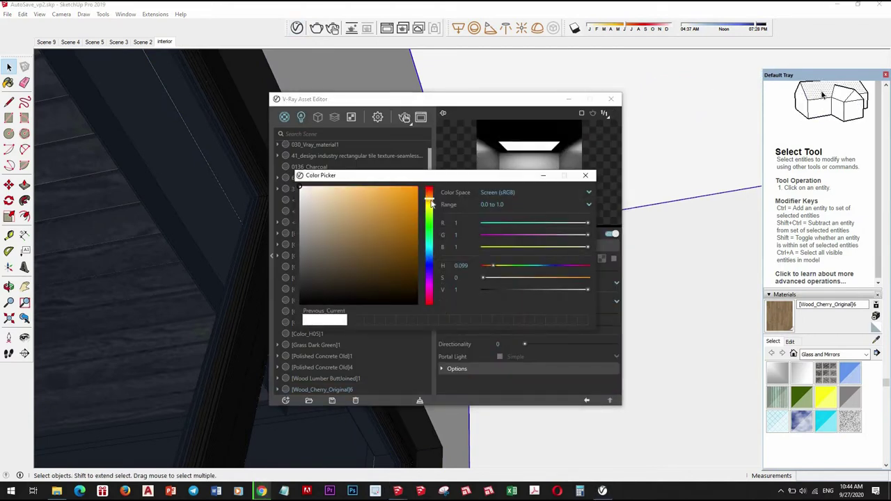
{"action": "left_click_drag", "start_coordinate": [430, 199], "coordinate": [429, 195]}
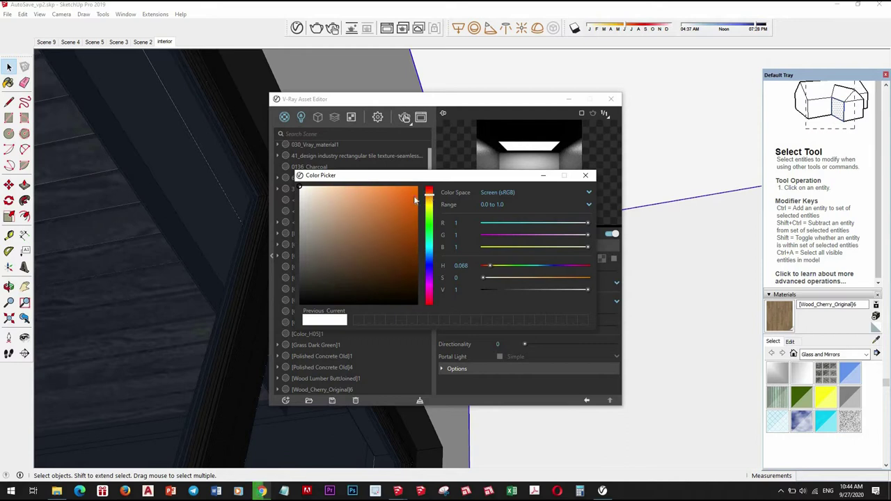
{"action": "left_click", "coordinate": [332, 191]}
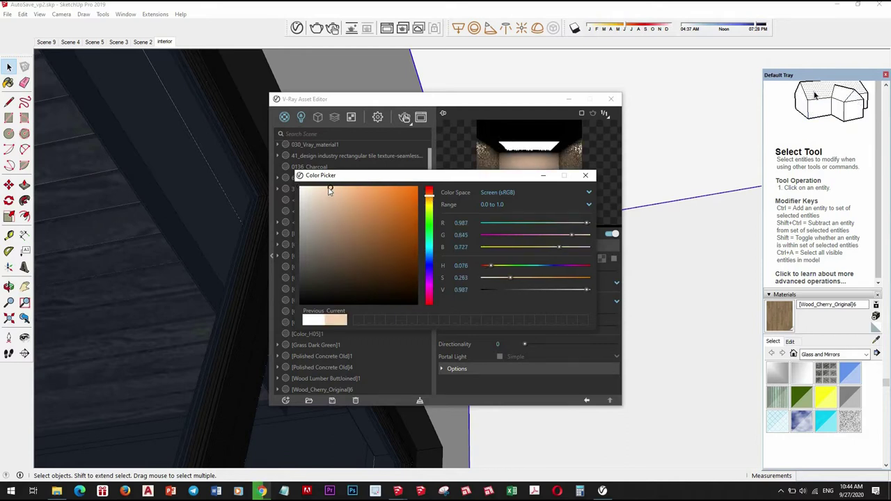
{"action": "left_click", "coordinate": [586, 176]}
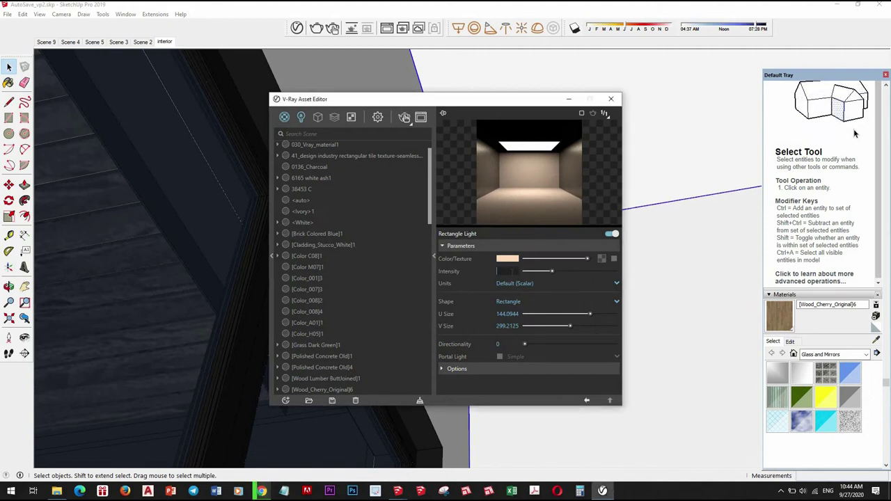
{"action": "type", "text": "15"}
{"action": "key", "text": "Return"}
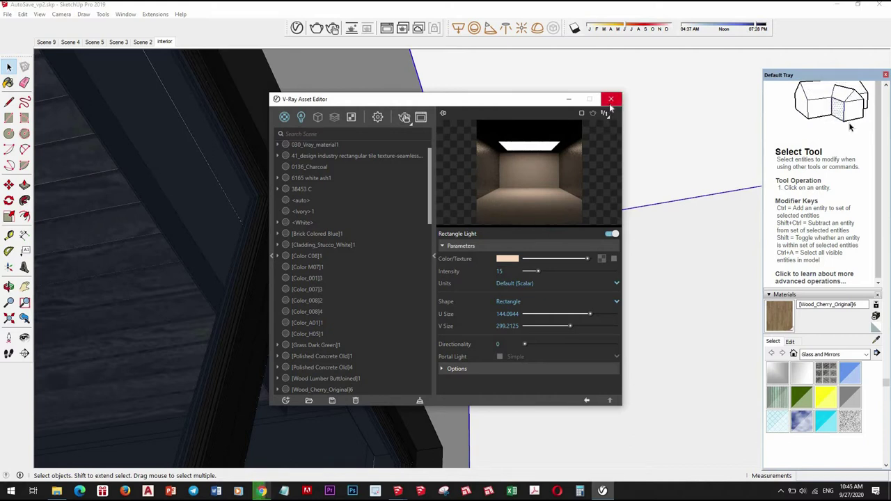
{"action": "left_click", "coordinate": [298, 27]}
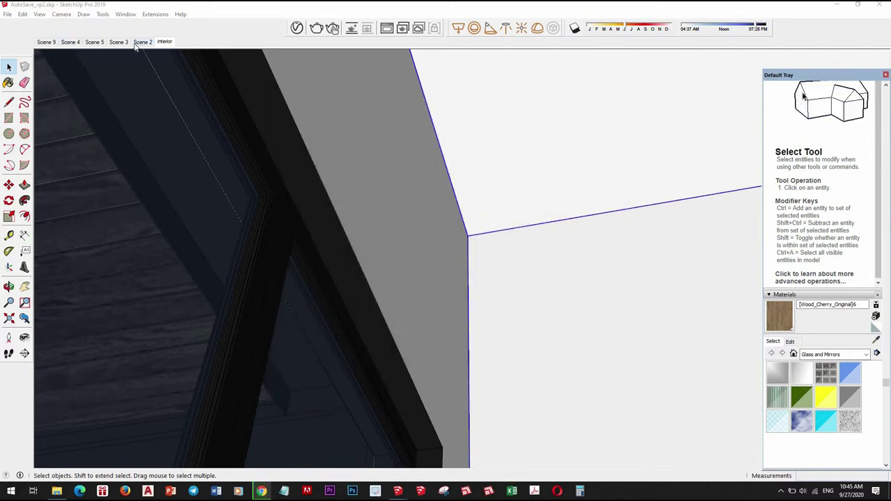
- In Scene 5, look up at the ceiling downlight and sample its Color_H05 material
{"action": "left_click", "coordinate": [99, 43]}
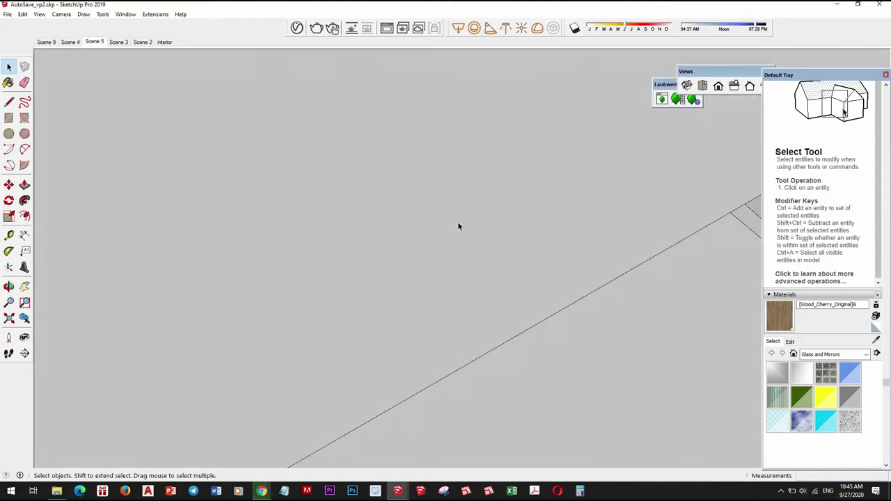
{"action": "scroll", "coordinate": [258, 146], "scroll_direction": "up", "scroll_amount": 1}
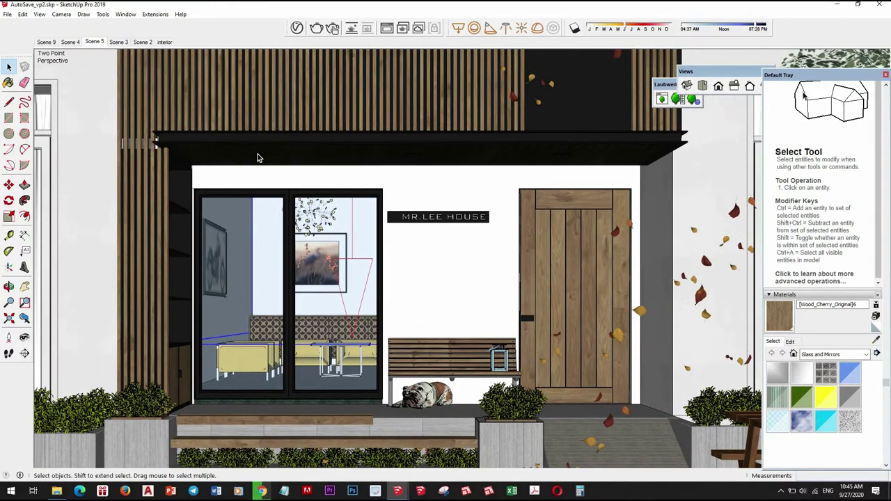
{"action": "scroll", "coordinate": [261, 162], "scroll_direction": "up", "scroll_amount": 2}
{"action": "scroll", "coordinate": [264, 168], "scroll_direction": "up", "scroll_amount": 2}
{"action": "mouse_move", "coordinate": [293, 170]}
{"action": "middle_mouse_down"}
{"action": "mouse_move", "coordinate": [357, 214]}
{"action": "mouse_move", "coordinate": [368, 76]}
{"action": "middle_mouse_up"}
{"action": "scroll", "coordinate": [358, 213], "scroll_direction": "up", "scroll_amount": 2}
{"action": "scroll", "coordinate": [369, 223], "scroll_direction": "up", "scroll_amount": 3}
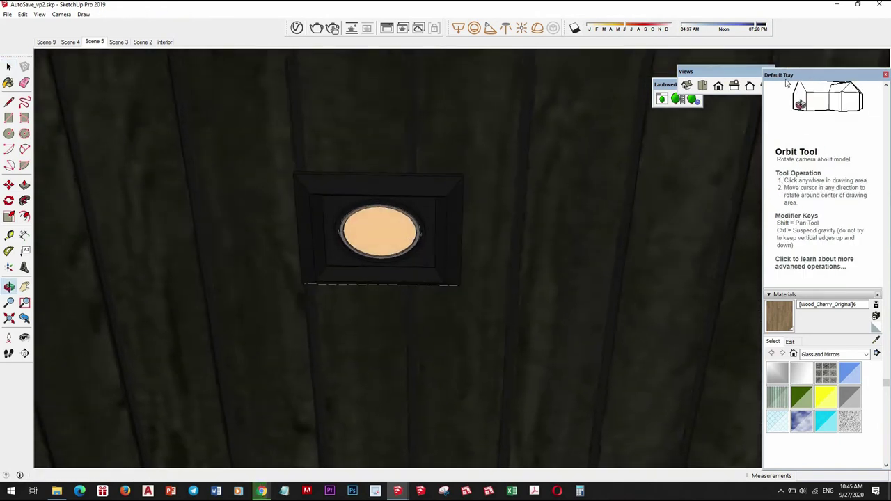
{"action": "key", "text": "b"}
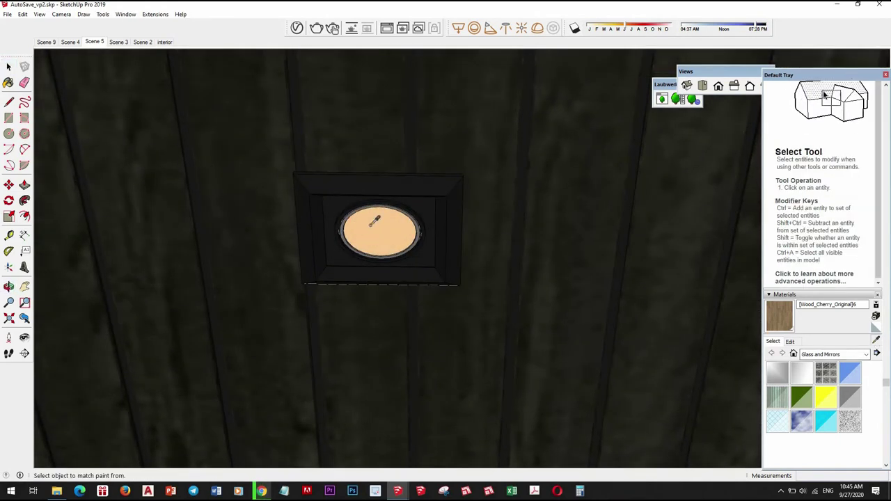
{"action": "left_click", "coordinate": [394, 233], "text": "alt"}
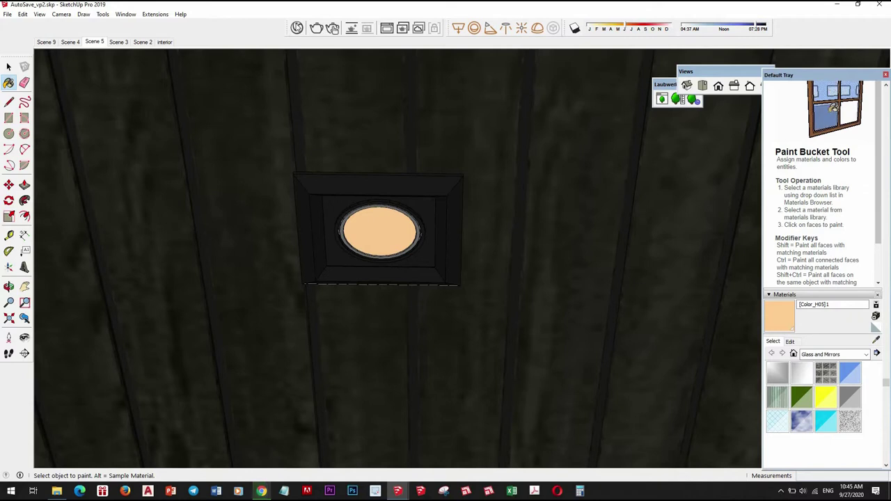
- Add an Emissive layer to Color_H05 with a light orange glow colour
{"action": "left_click_drag", "start_coordinate": [408, 100], "coordinate": [296, 82]}
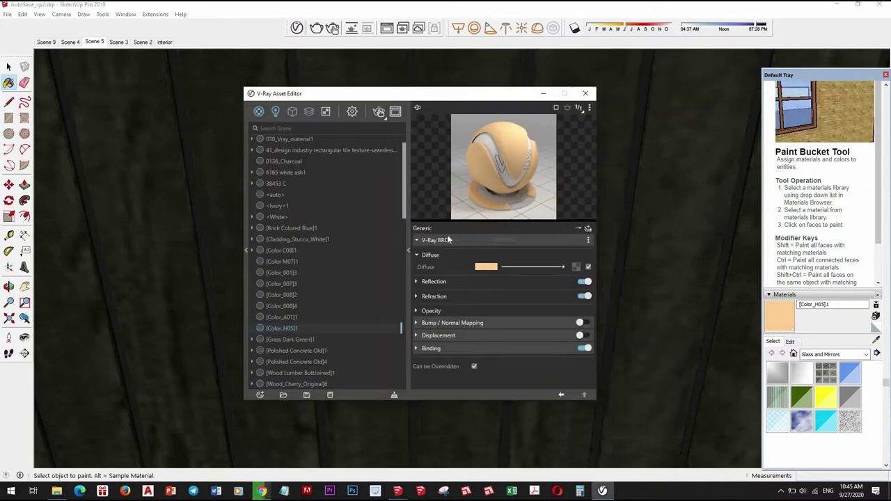
{"action": "left_click", "coordinate": [503, 224]}
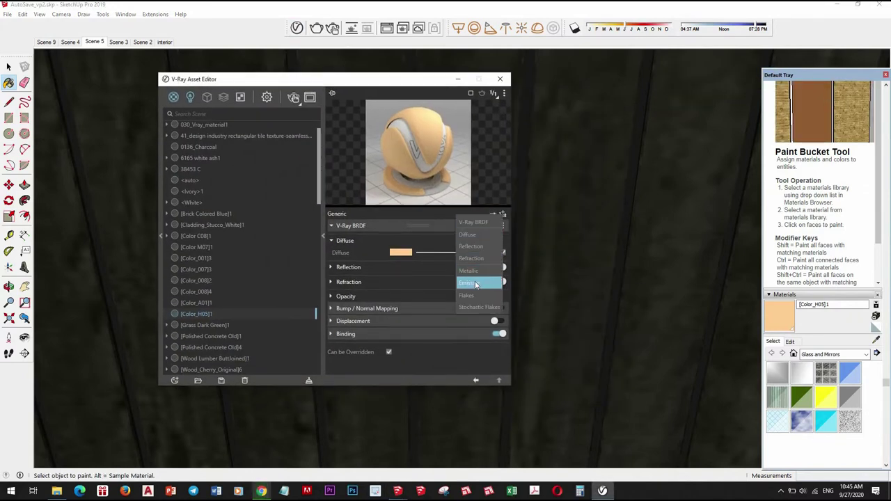
{"action": "left_click", "coordinate": [484, 294]}
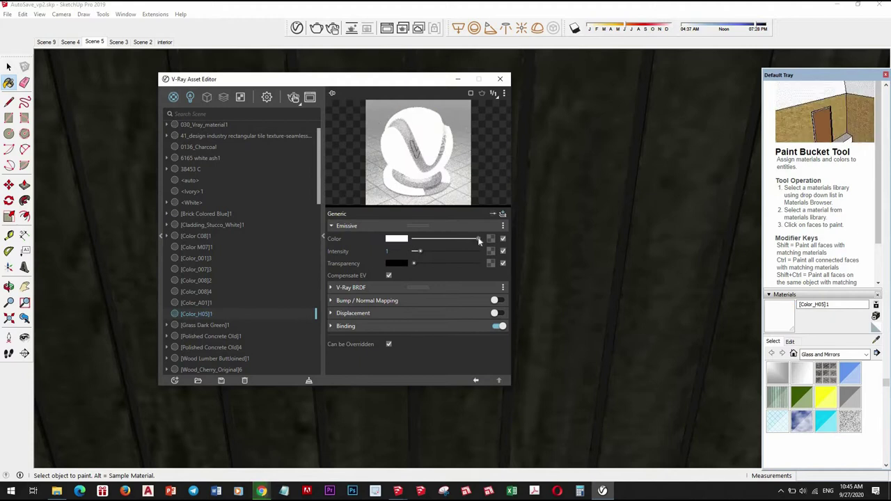
{"action": "left_click", "coordinate": [401, 240]}
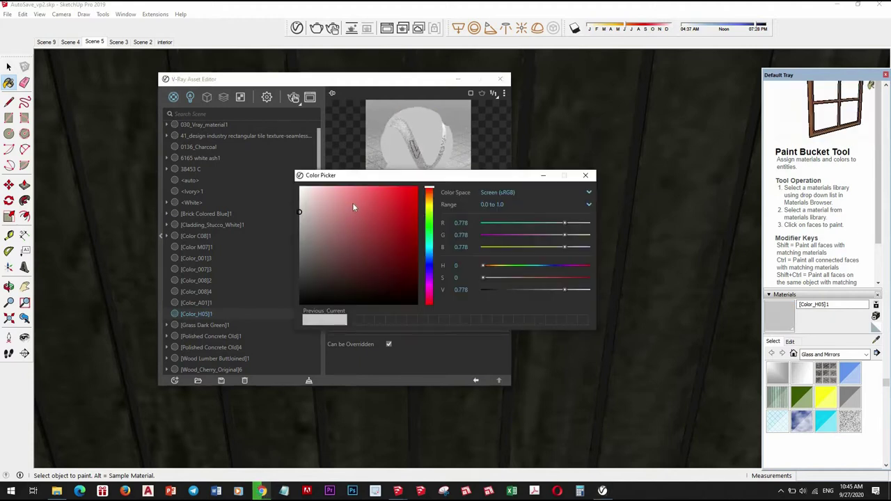
{"action": "left_click_drag", "start_coordinate": [431, 197], "coordinate": [431, 194]}
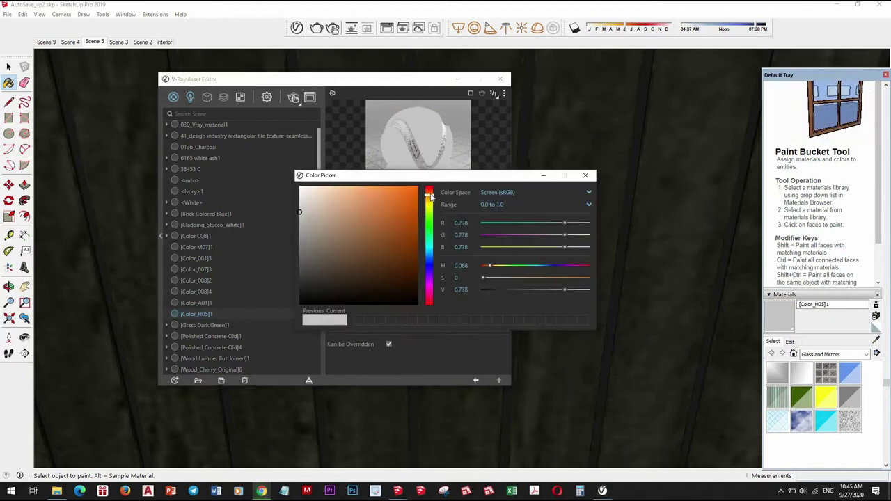
{"action": "left_click_drag", "start_coordinate": [357, 192], "coordinate": [348, 192]}
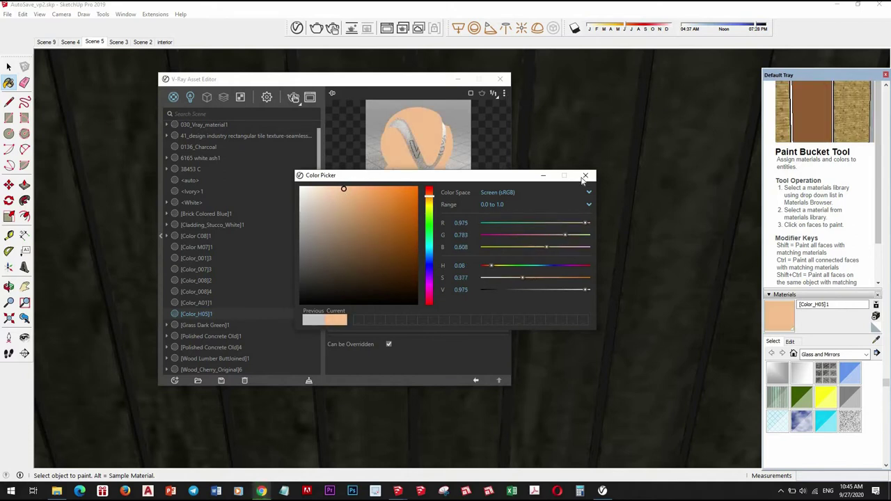
{"action": "left_click", "coordinate": [586, 175]}
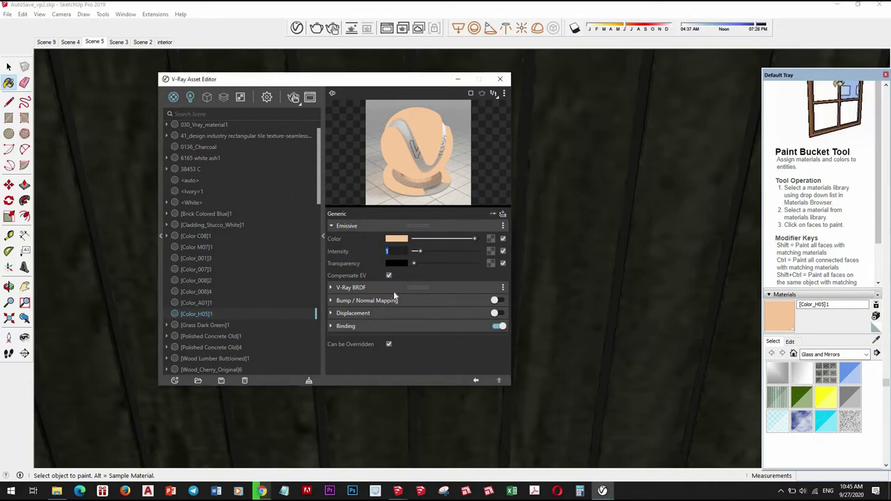
- Set the emissive intensity to 5, close the editor and select the ceiling fixture
{"action": "type", "text": "0"}
{"action": "key", "text": "Return"}
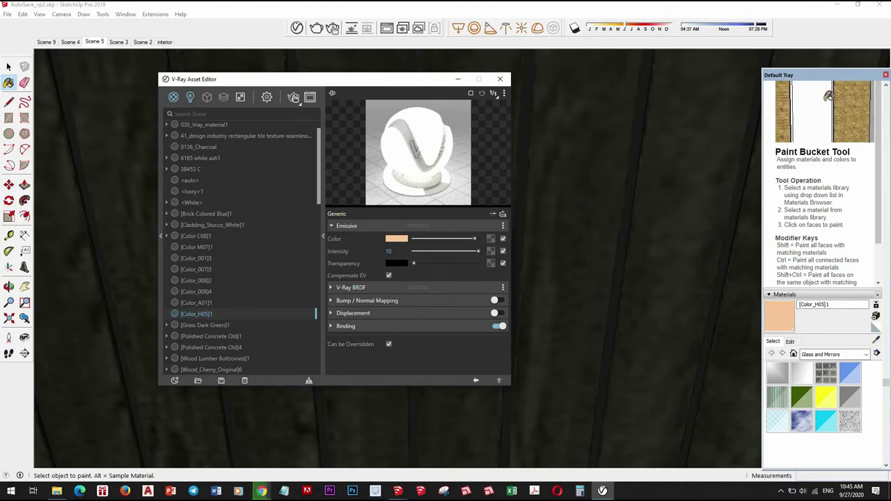
{"action": "double_click", "coordinate": [389, 252]}
{"action": "type", "text": "5"}
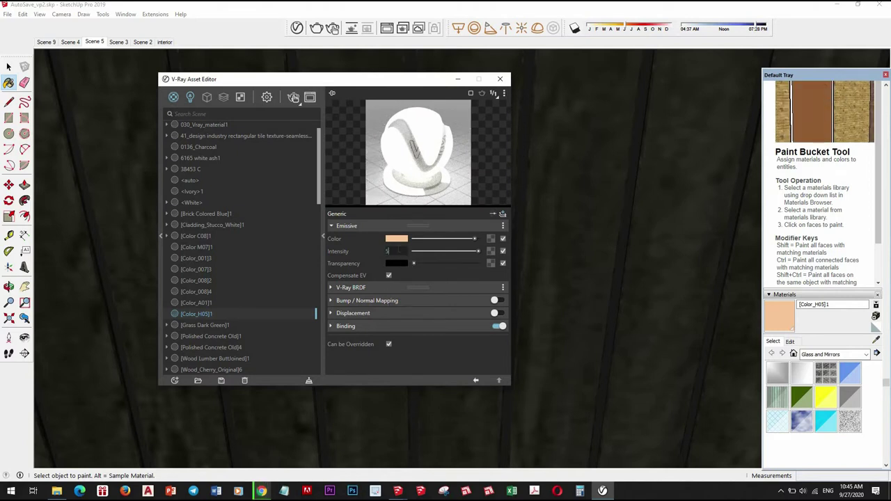
{"action": "key", "text": "Return"}
{"action": "left_click", "coordinate": [501, 79]}
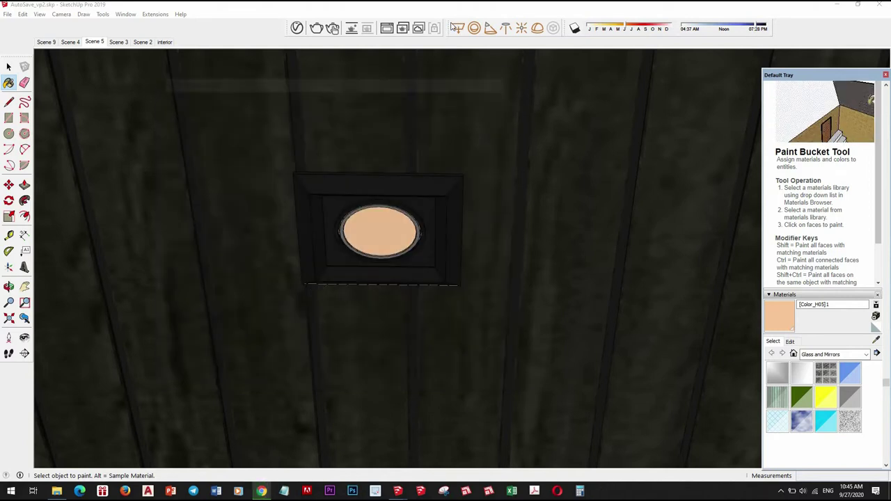
{"action": "left_click", "coordinate": [8, 66]}
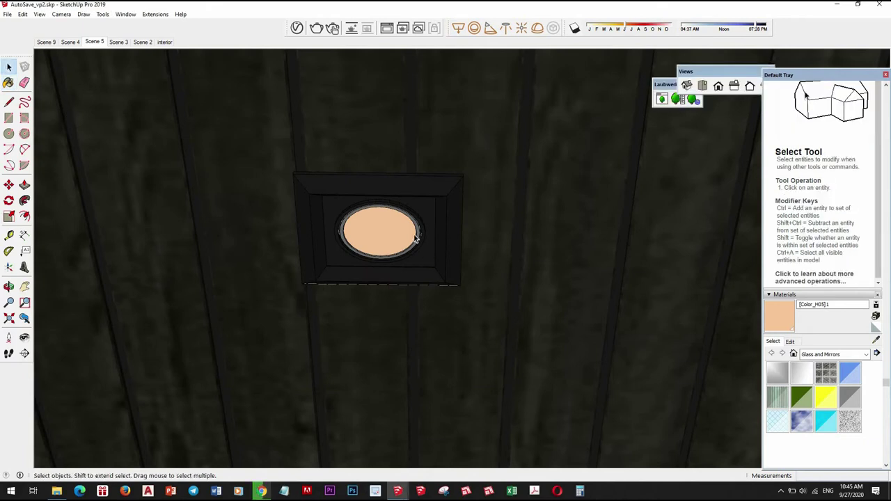
{"action": "left_click", "coordinate": [418, 205]}
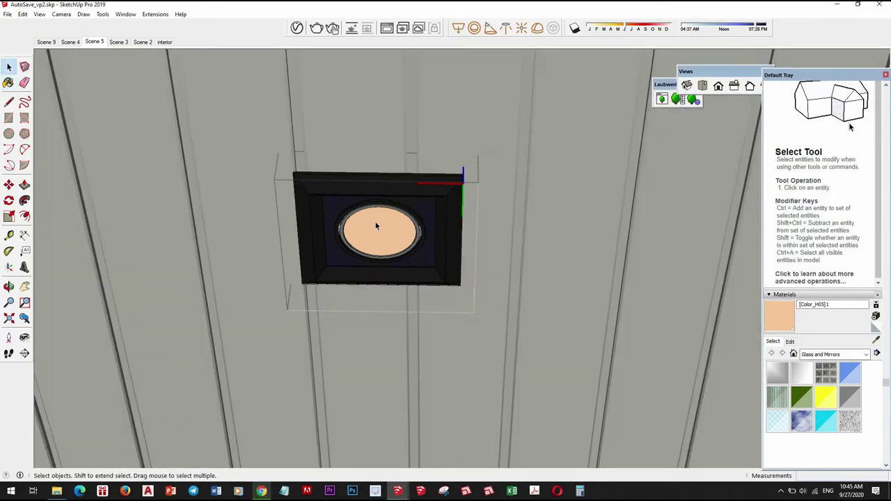
{"action": "scroll", "coordinate": [401, 238], "scroll_direction": "down", "scroll_amount": 3}
- Return to Scene 5 and zoom and orbit up to the ceiling fixture
{"action": "scroll", "coordinate": [404, 235], "scroll_direction": "down", "scroll_amount": 3}
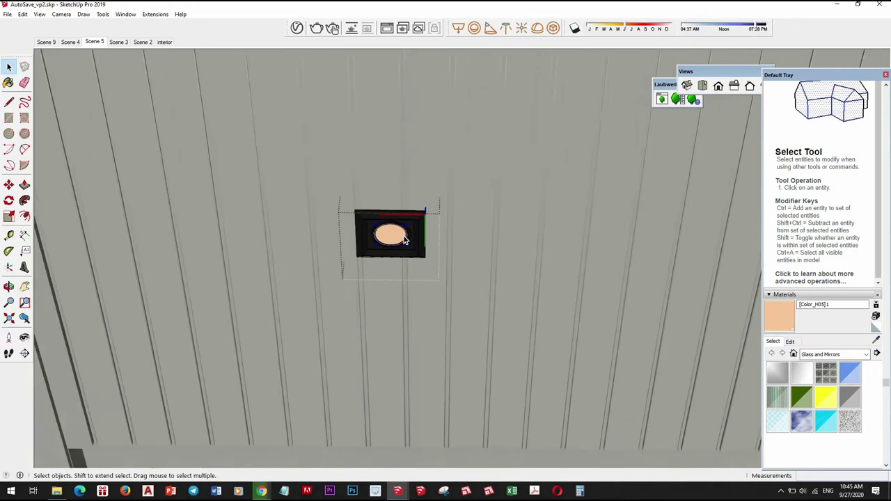
{"action": "scroll", "coordinate": [404, 234], "scroll_direction": "down", "scroll_amount": 3}
{"action": "middle_click_drag", "start_coordinate": [432, 349], "coordinate": [235, 82]}
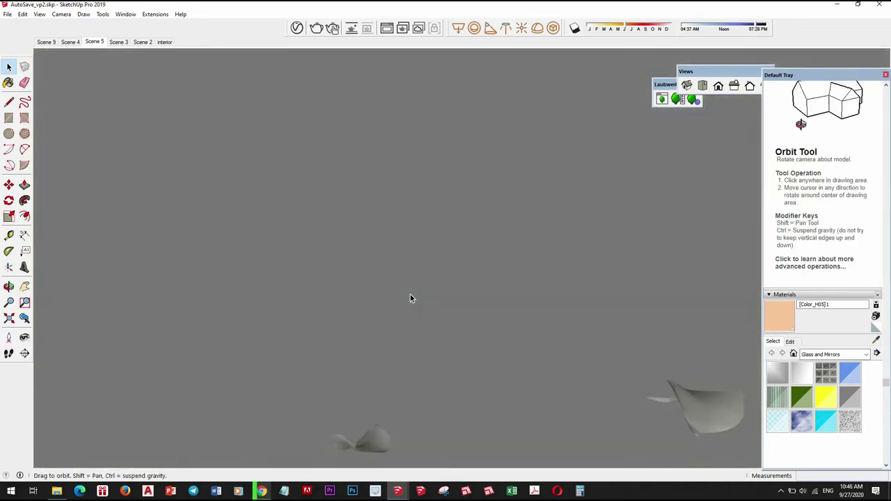
{"action": "left_click", "coordinate": [94, 42]}
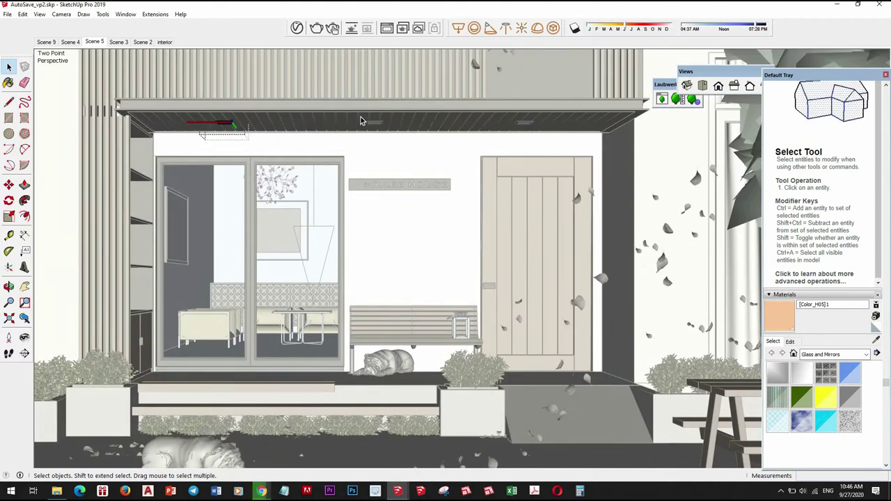
{"action": "scroll", "coordinate": [341, 136], "scroll_direction": "up", "scroll_amount": 2}
{"action": "scroll", "coordinate": [335, 150], "scroll_direction": "up", "scroll_amount": 2}
{"action": "scroll", "coordinate": [320, 152], "scroll_direction": "up", "scroll_amount": 2}
{"action": "scroll", "coordinate": [319, 152], "scroll_direction": "up", "scroll_amount": 2}
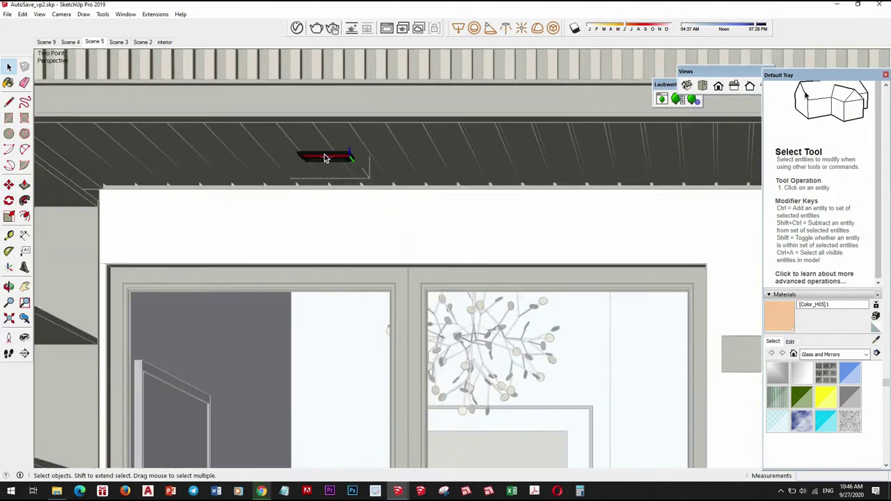
{"action": "scroll", "coordinate": [320, 154], "scroll_direction": "up", "scroll_amount": 2}
{"action": "scroll", "coordinate": [326, 161], "scroll_direction": "up", "scroll_amount": 2}
{"action": "mouse_move", "coordinate": [328, 163]}
{"action": "middle_mouse_down"}
{"action": "mouse_move", "coordinate": [350, 105]}
{"action": "mouse_move", "coordinate": [388, 221]}
{"action": "mouse_move", "coordinate": [392, 283]}
{"action": "mouse_move", "coordinate": [420, 102]}
{"action": "middle_mouse_up"}
{"action": "scroll", "coordinate": [425, 106], "scroll_direction": "up", "scroll_amount": 2}
{"action": "scroll", "coordinate": [427, 110], "scroll_direction": "up", "scroll_amount": 1}
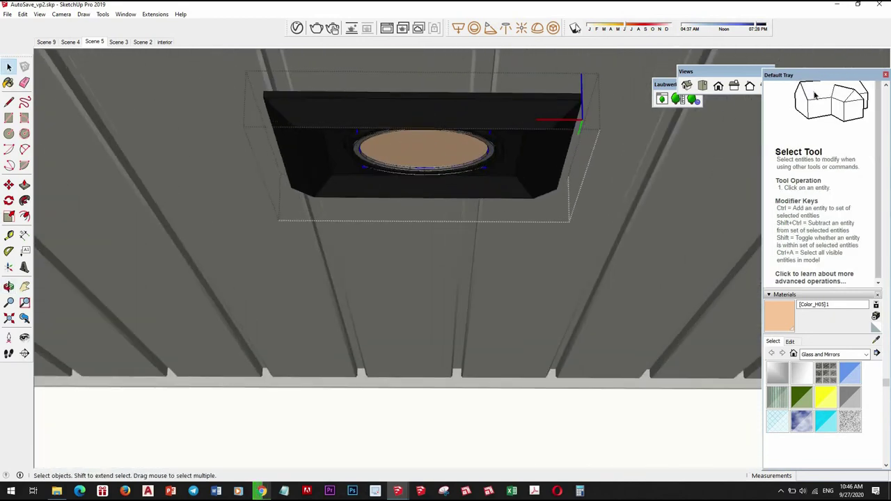
- Start an IES light from file and browse the DATA (D:) drive
{"action": "left_click", "coordinate": [505, 28]}
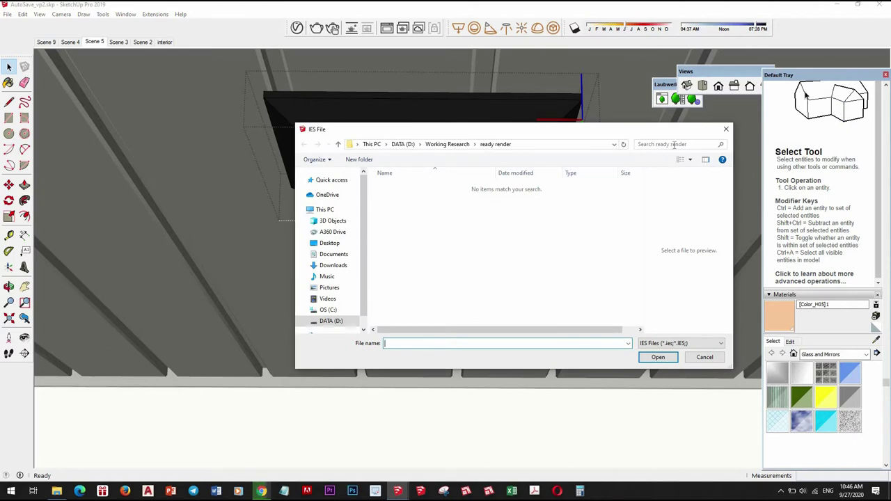
{"action": "left_click", "coordinate": [674, 145]}
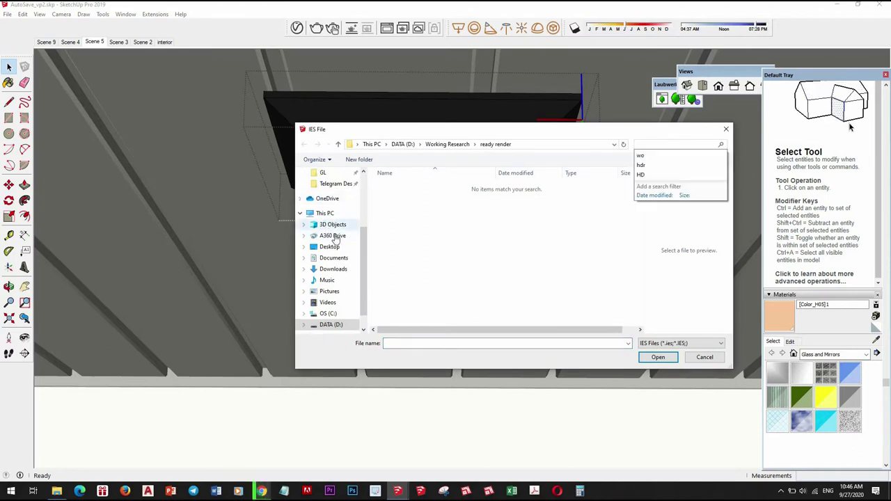
{"action": "left_click", "coordinate": [342, 325]}
{"action": "scroll", "coordinate": [533, 245], "scroll_direction": "up", "scroll_amount": 2}
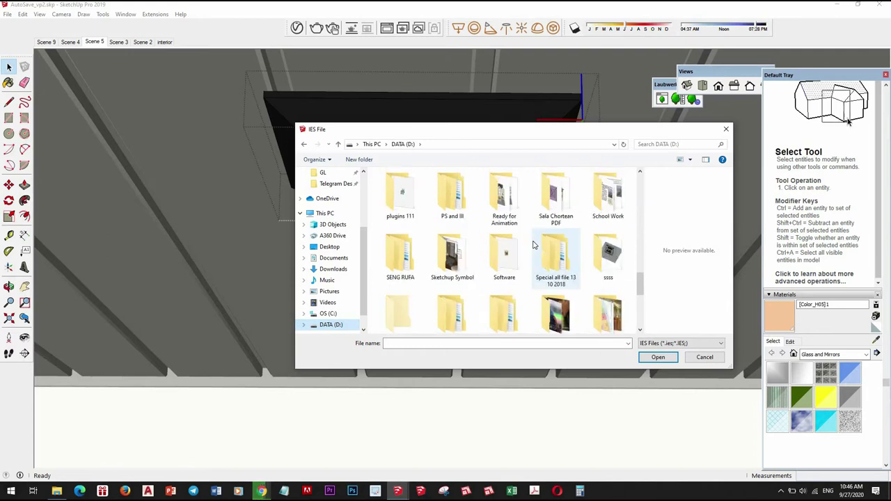
{"action": "scroll", "coordinate": [533, 244], "scroll_direction": "up", "scroll_amount": 2}
{"action": "scroll", "coordinate": [533, 245], "scroll_direction": "up", "scroll_amount": 2}
{"action": "scroll", "coordinate": [533, 244], "scroll_direction": "up", "scroll_amount": 2}
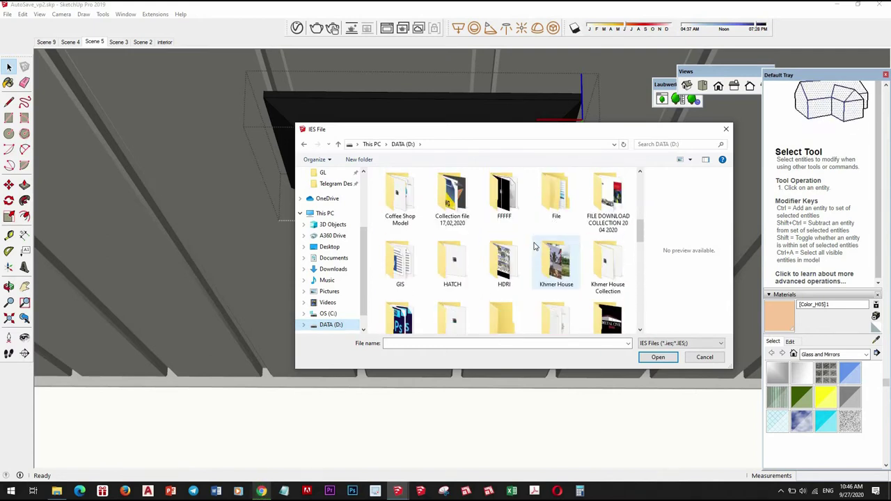
{"action": "scroll", "coordinate": [534, 245], "scroll_direction": "up", "scroll_amount": 2}
{"action": "scroll", "coordinate": [535, 246], "scroll_direction": "up", "scroll_amount": 2}
{"action": "scroll", "coordinate": [537, 246], "scroll_direction": "up", "scroll_amount": 2}
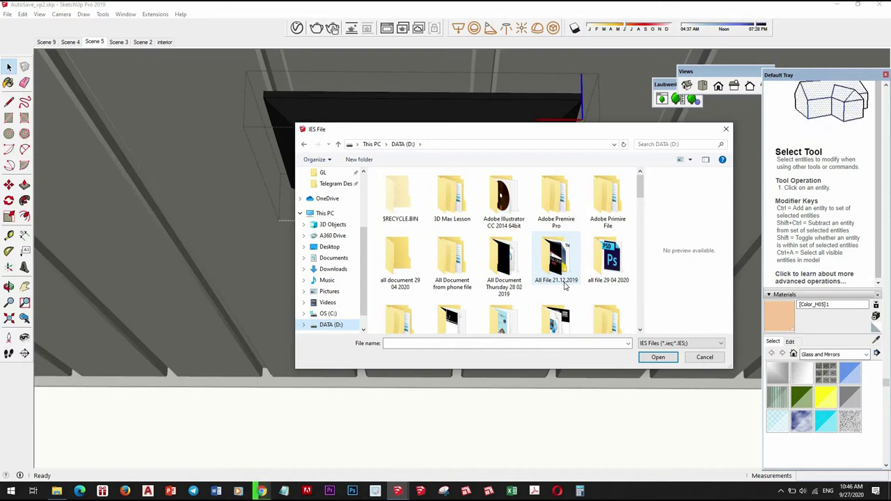
{"action": "scroll", "coordinate": [566, 285], "scroll_direction": "down", "scroll_amount": 1}
- Navigate to All Lession and Symbol\Sketchup Lesson\Sketchup Vray Net\IES LIGHT\ies and choose 30.IES
{"action": "double_click", "coordinate": [409, 305]}
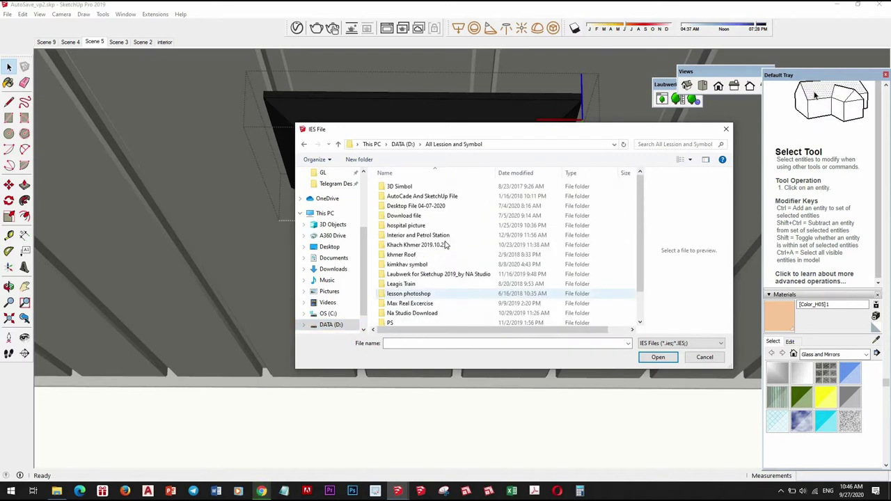
{"action": "scroll", "coordinate": [431, 278], "scroll_direction": "down", "scroll_amount": 1}
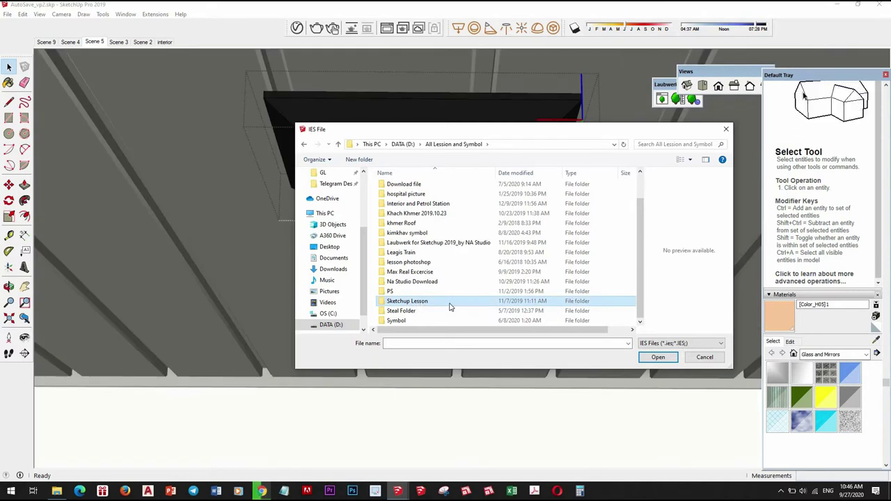
{"action": "double_click", "coordinate": [415, 304]}
{"action": "double_click", "coordinate": [413, 227]}
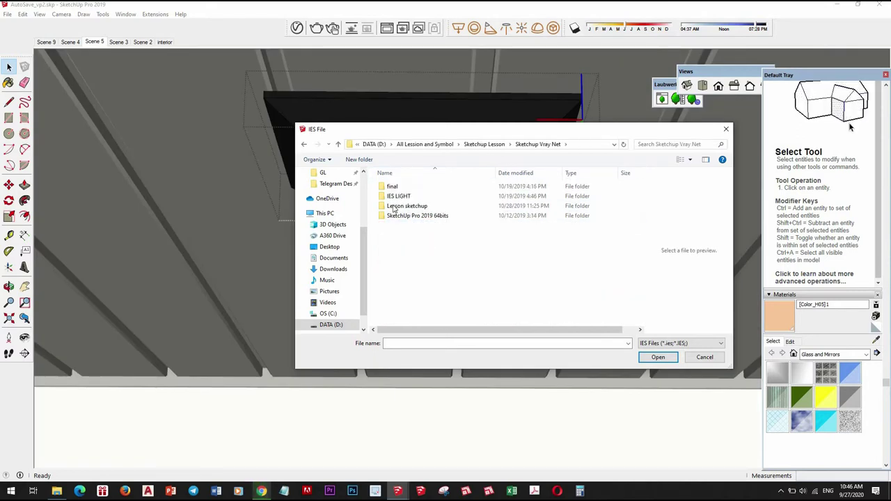
{"action": "double_click", "coordinate": [415, 207]}
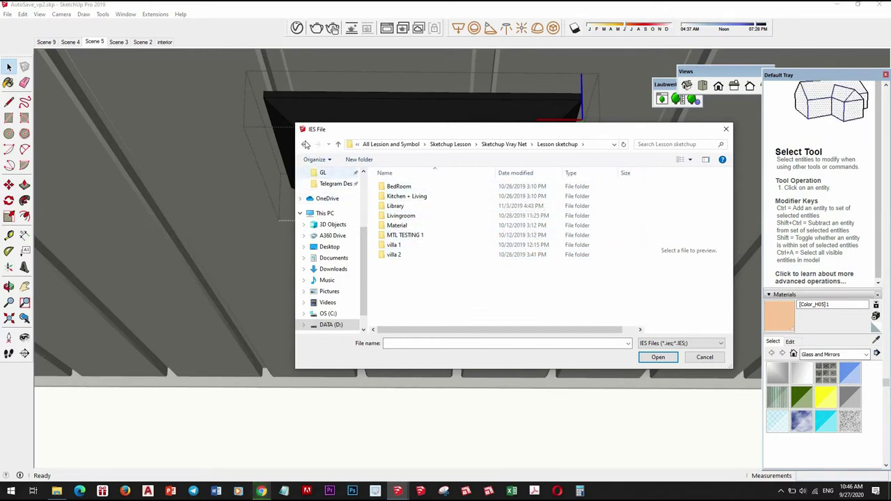
{"action": "key", "text": "alt+Left"}
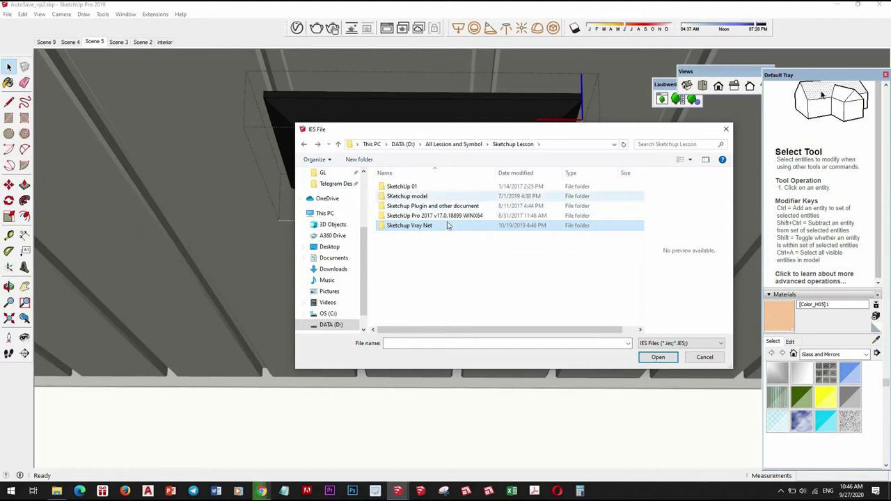
{"action": "double_click", "coordinate": [421, 229]}
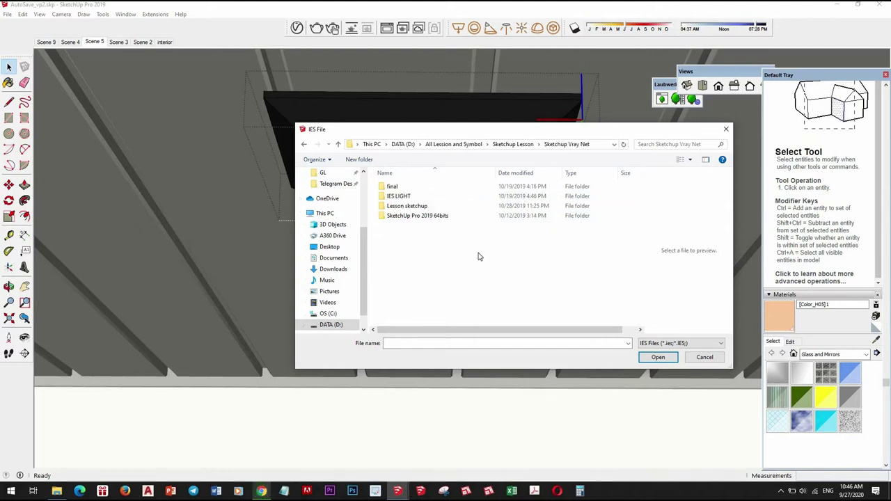
{"action": "key", "text": "Up"}
{"action": "key", "text": "Up"}
{"action": "key", "text": "Return"}
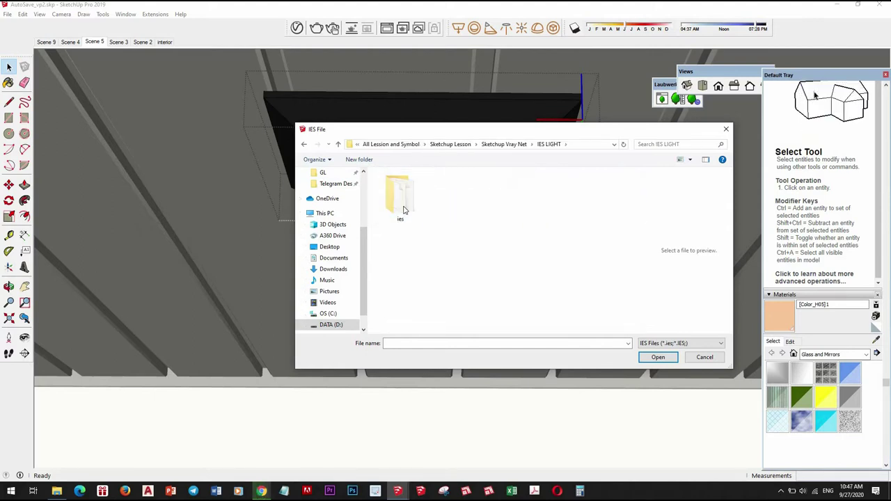
{"action": "key", "text": "Return"}
{"action": "scroll", "coordinate": [411, 317], "scroll_direction": "down", "scroll_amount": 5}
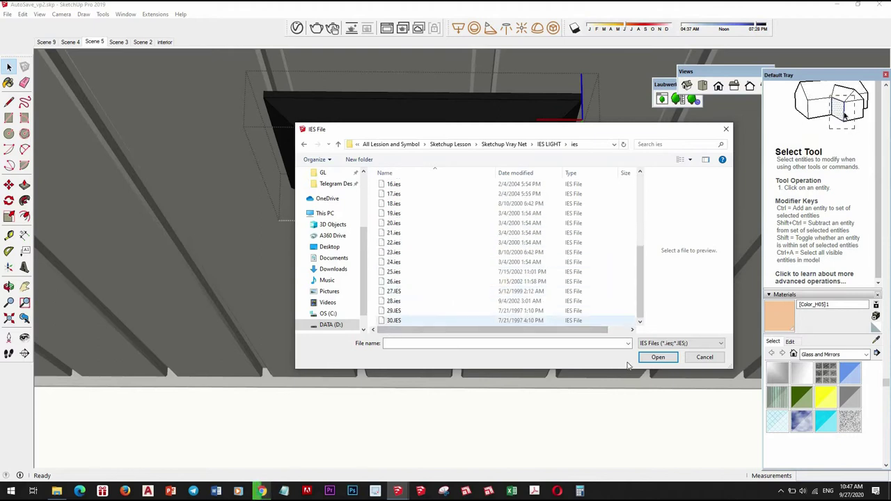
{"action": "left_click", "coordinate": [393, 321]}
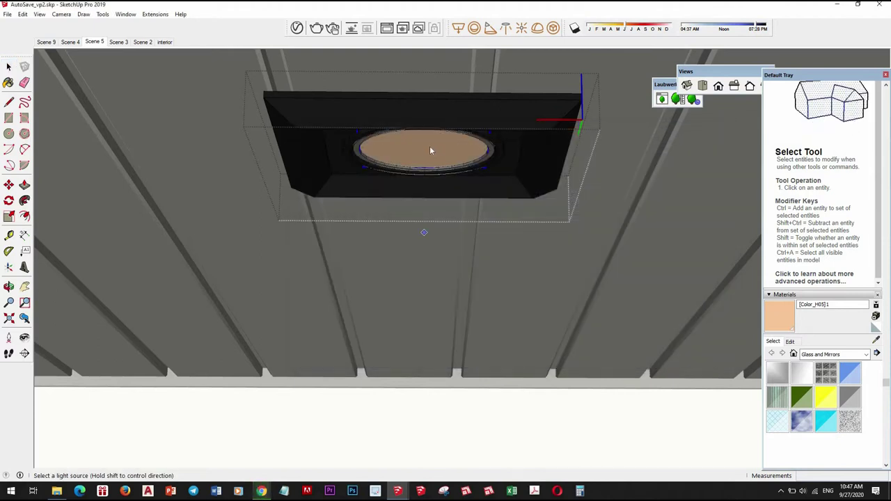
- Place the IES light under the ceiling fixture and select it
{"action": "left_click", "coordinate": [425, 149]}
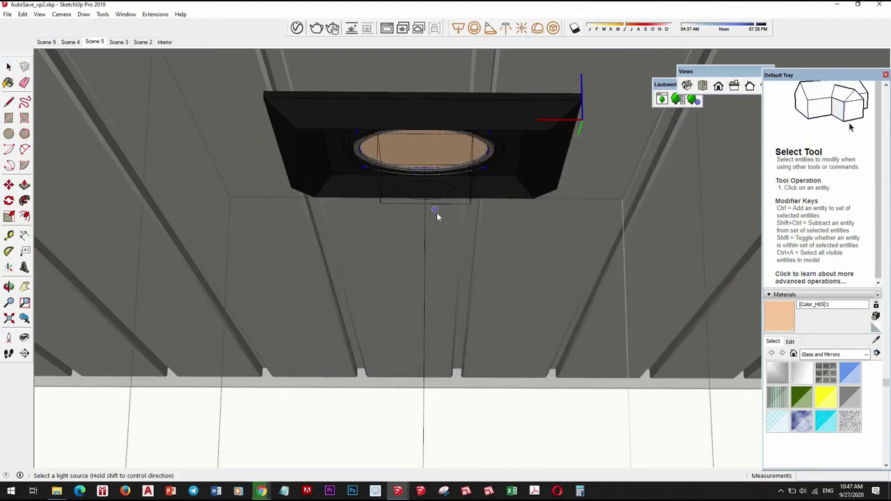
{"action": "scroll", "coordinate": [436, 213], "scroll_direction": "down", "scroll_amount": 3}
{"action": "key", "text": "space"}
{"action": "left_click", "coordinate": [429, 240]}
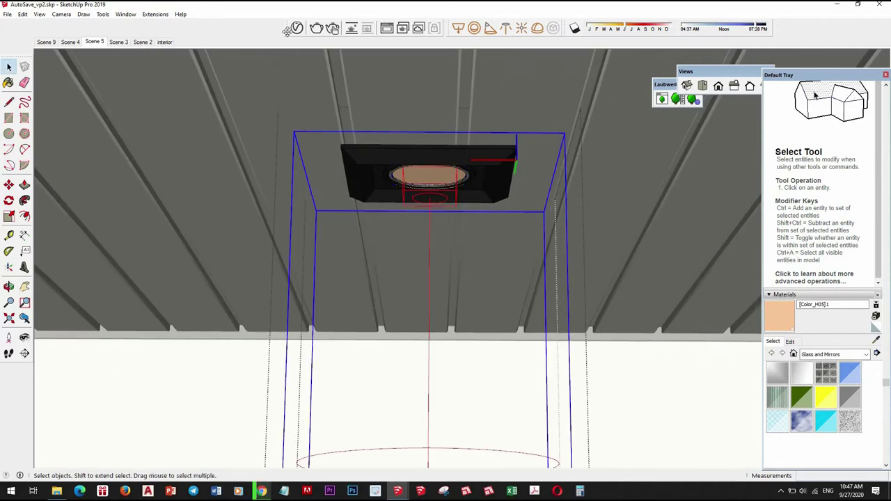
- Give the IES light a 20000 lm intensity and a pale peach colour
{"action": "left_click", "coordinate": [296, 28]}
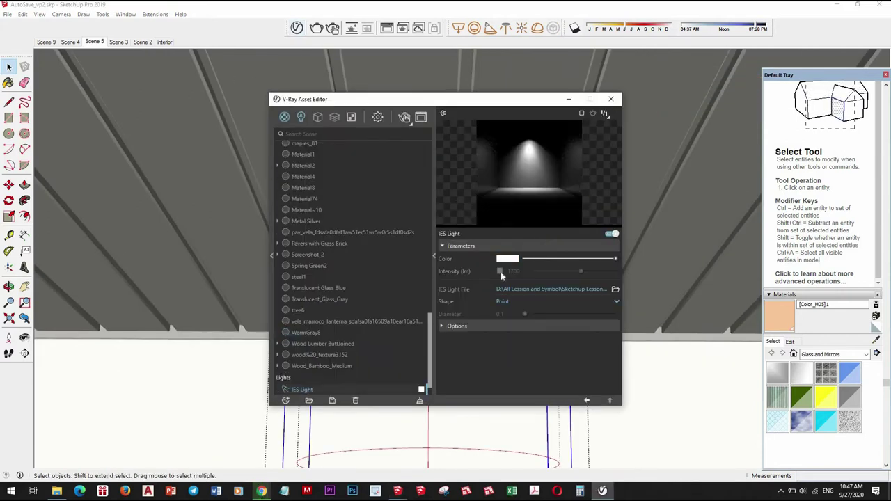
{"action": "left_click", "coordinate": [500, 271]}
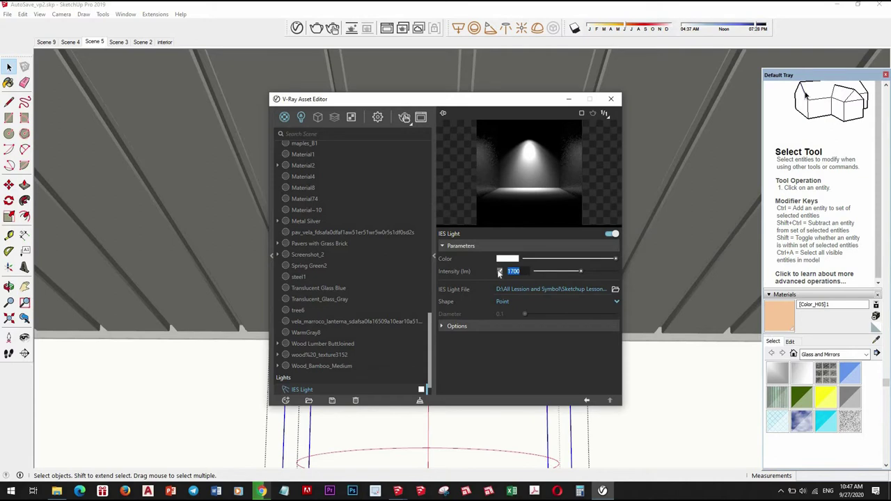
{"action": "type", "text": "20000"}
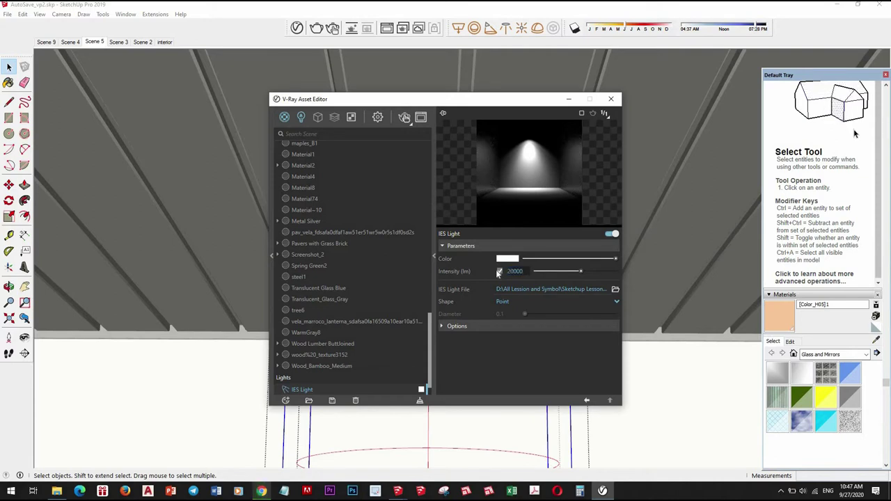
{"action": "key", "text": "Return"}
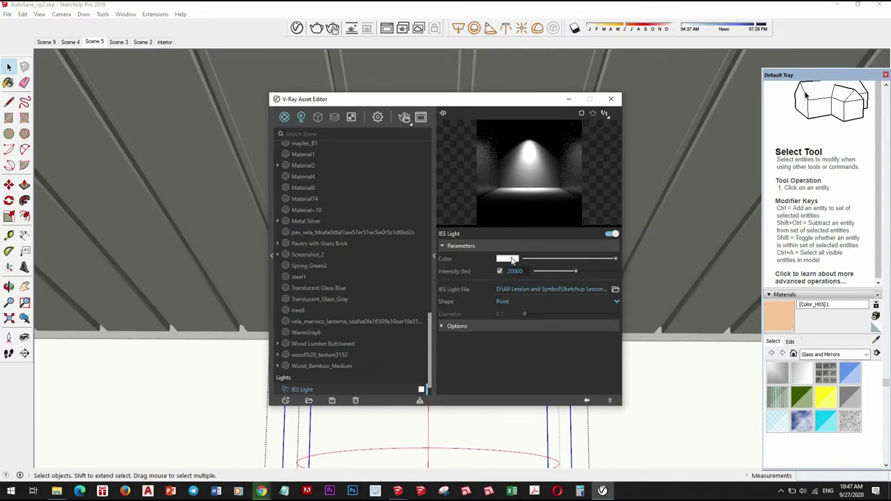
{"action": "left_click", "coordinate": [514, 258]}
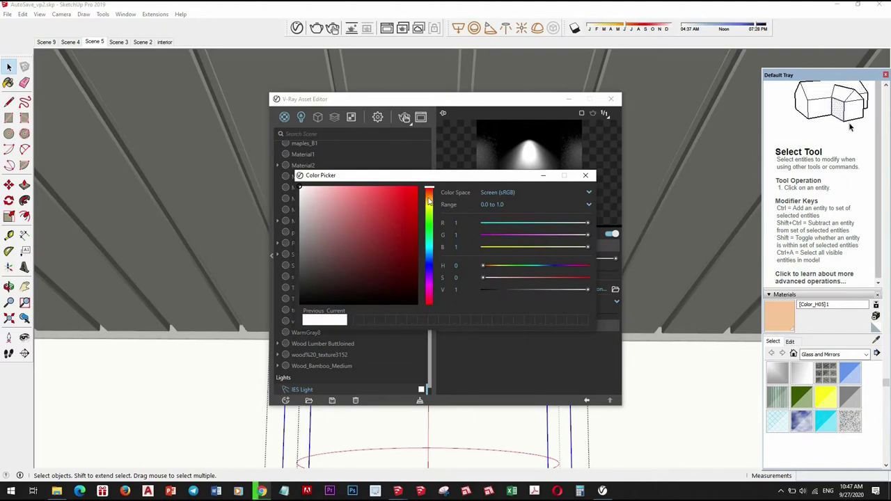
{"action": "left_click", "coordinate": [429, 198]}
{"action": "left_click_drag", "start_coordinate": [342, 193], "coordinate": [331, 192]}
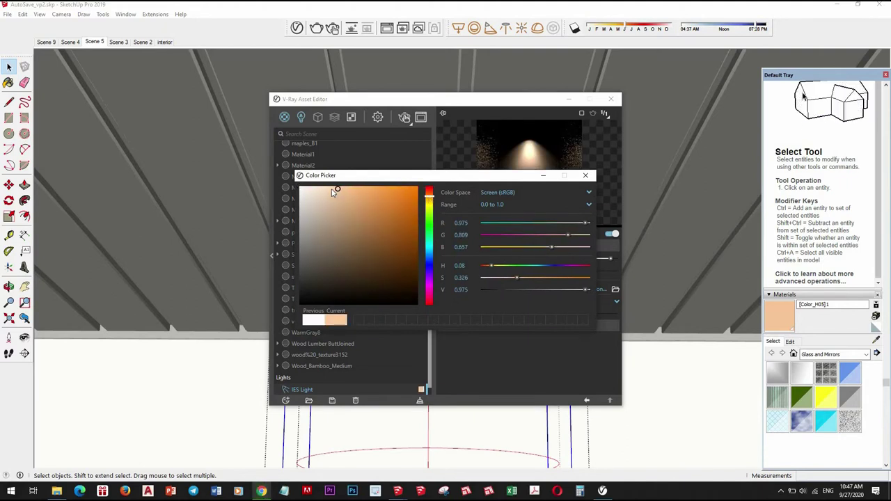
{"action": "left_click", "coordinate": [585, 175]}
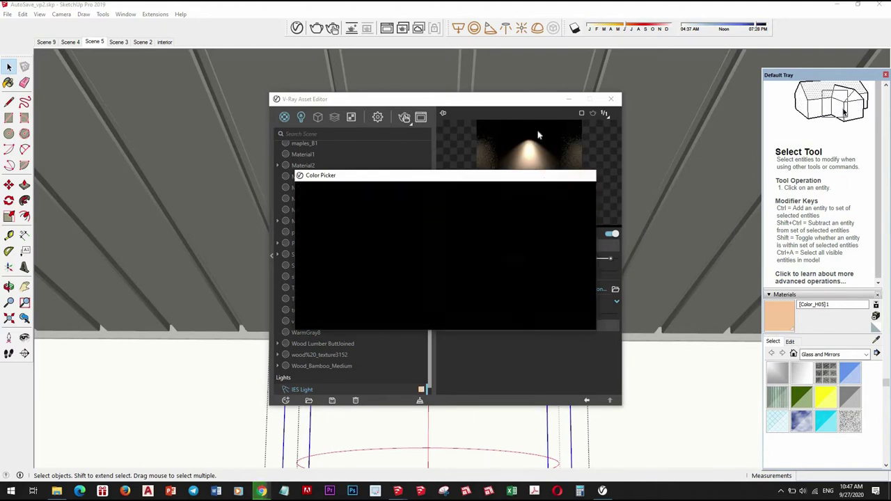
{"action": "left_click", "coordinate": [611, 99]}
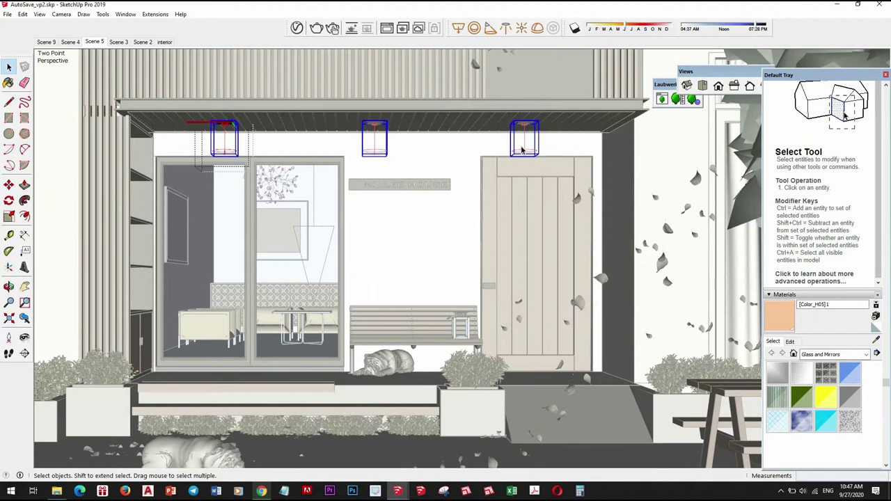
- Render the Scene 5 facade in V-Ray as a test, stopping the render when done
{"action": "left_click", "coordinate": [648, 244]}
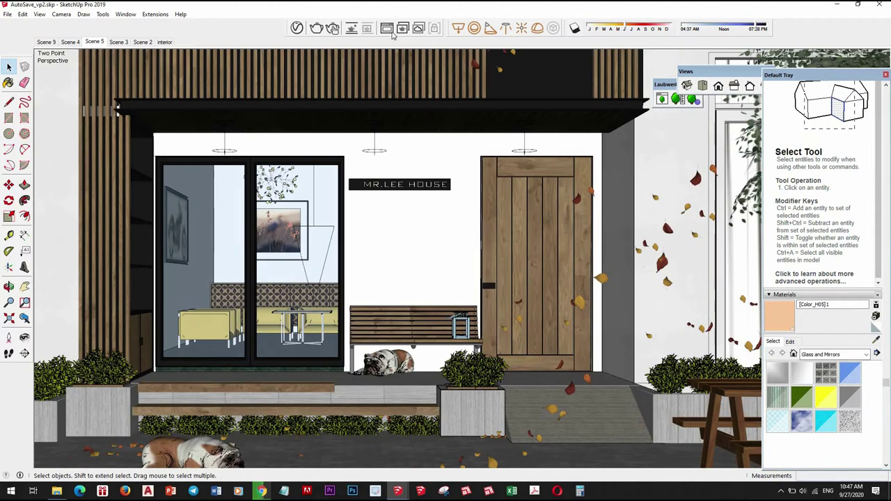
{"action": "left_click", "coordinate": [333, 28]}
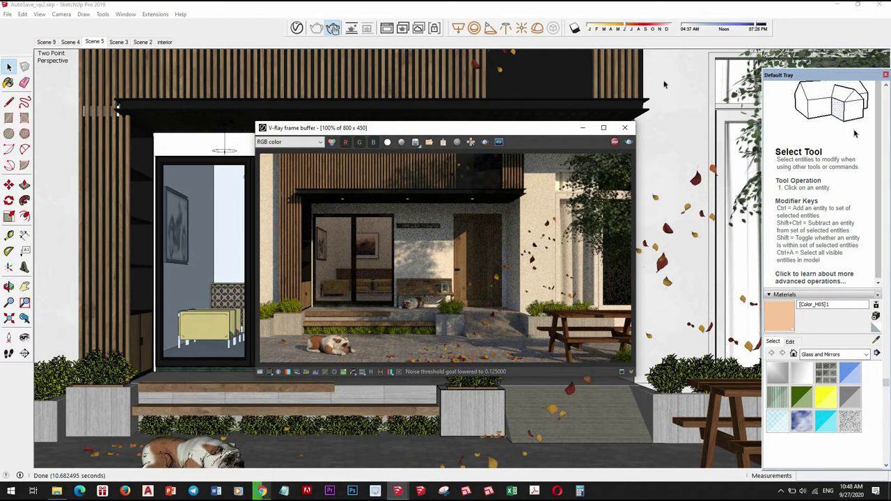
{"action": "left_click", "coordinate": [616, 142]}
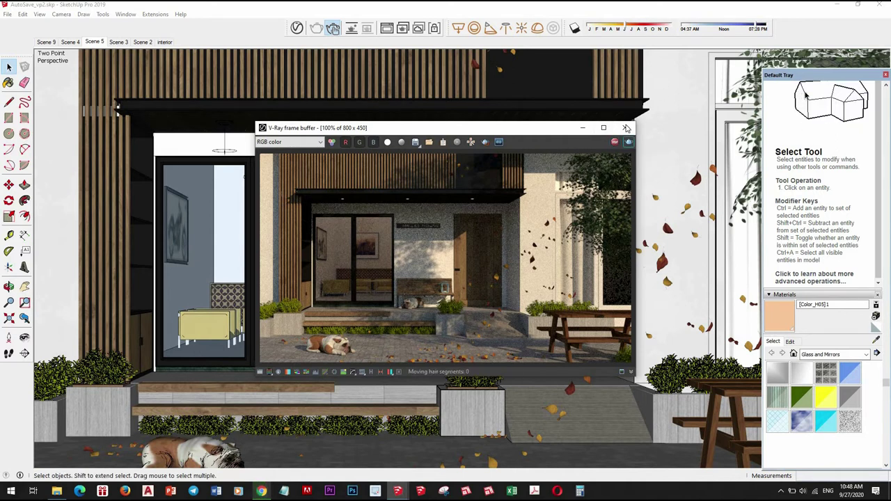
- Add texture maps to the Background and GI environment slots in the V-Ray Asset Editor
{"action": "left_click", "coordinate": [625, 129]}
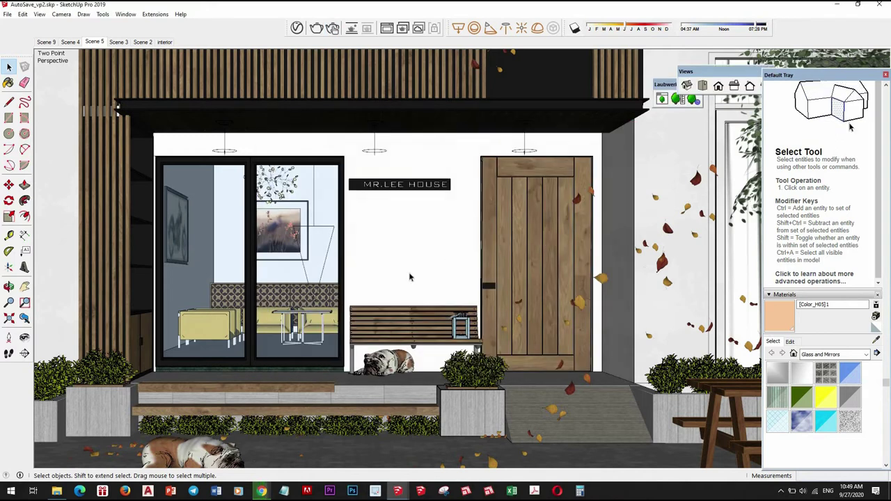
{"action": "left_click", "coordinate": [297, 28]}
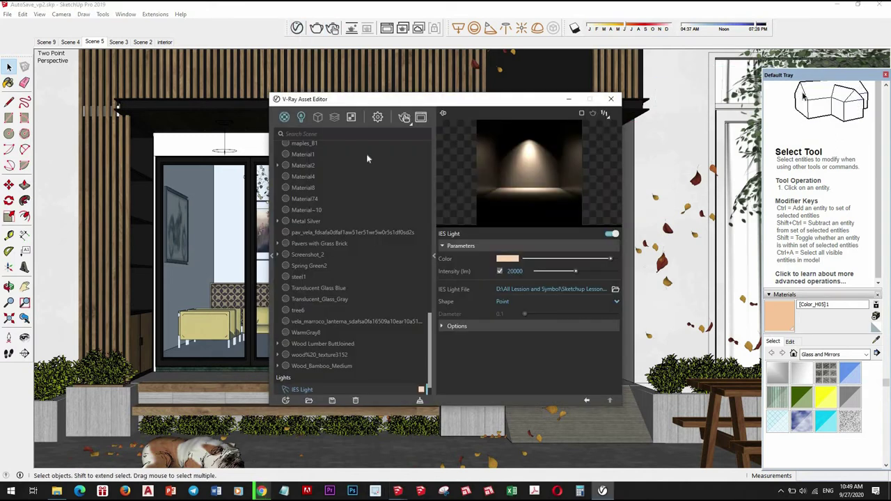
{"action": "left_click", "coordinate": [377, 117]}
{"action": "left_click", "coordinate": [284, 117]}
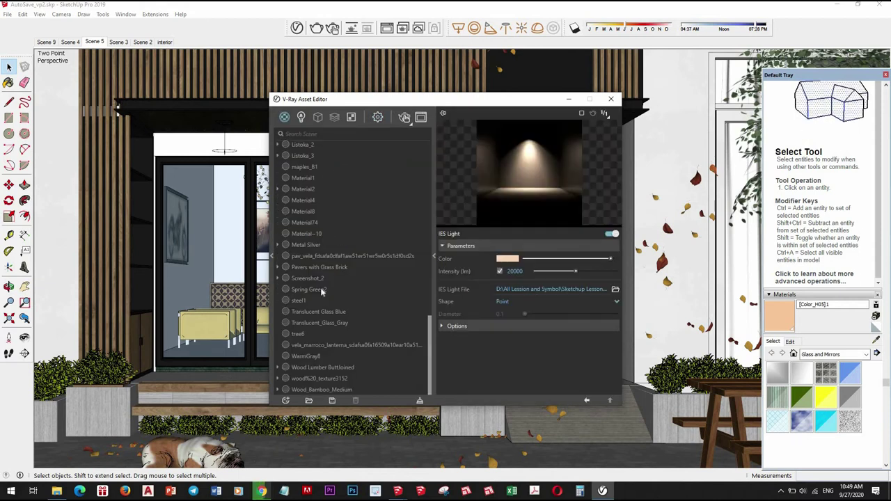
{"action": "scroll", "coordinate": [374, 348], "scroll_direction": "up", "scroll_amount": 5}
{"action": "scroll", "coordinate": [374, 345], "scroll_direction": "up", "scroll_amount": 5}
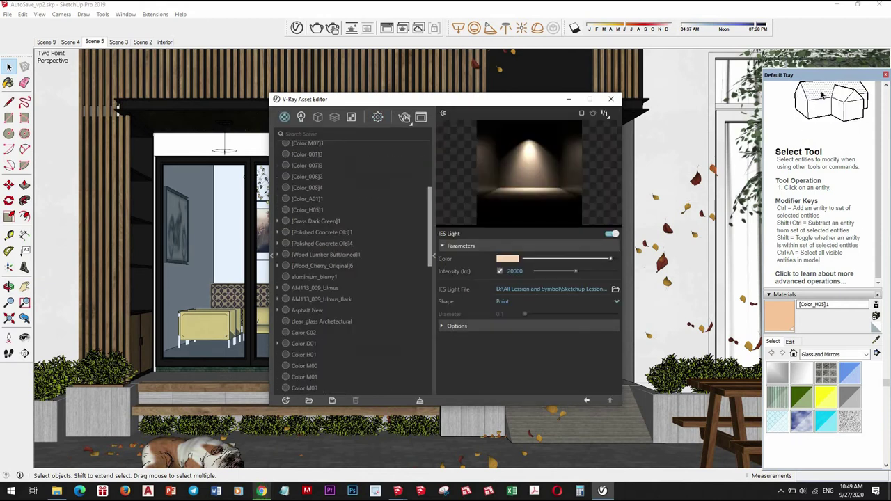
{"action": "scroll", "coordinate": [374, 346], "scroll_direction": "up", "scroll_amount": 5}
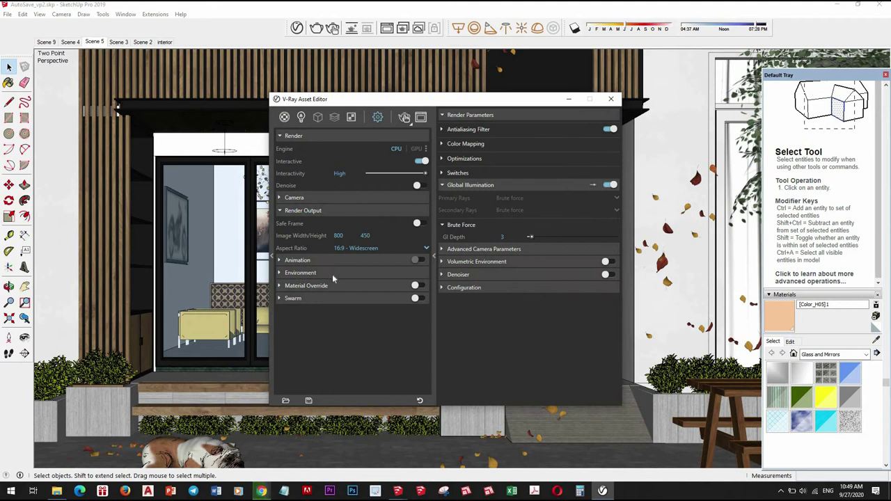
{"action": "left_click", "coordinate": [333, 275]}
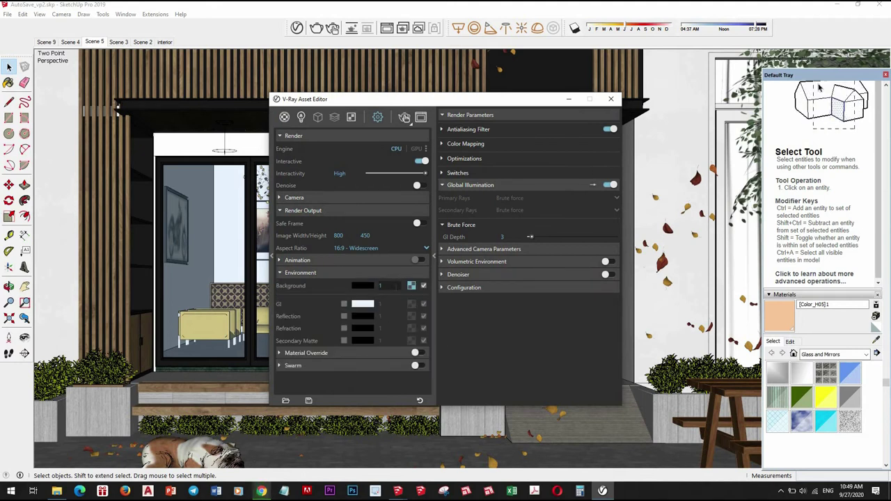
{"action": "left_click", "coordinate": [411, 286]}
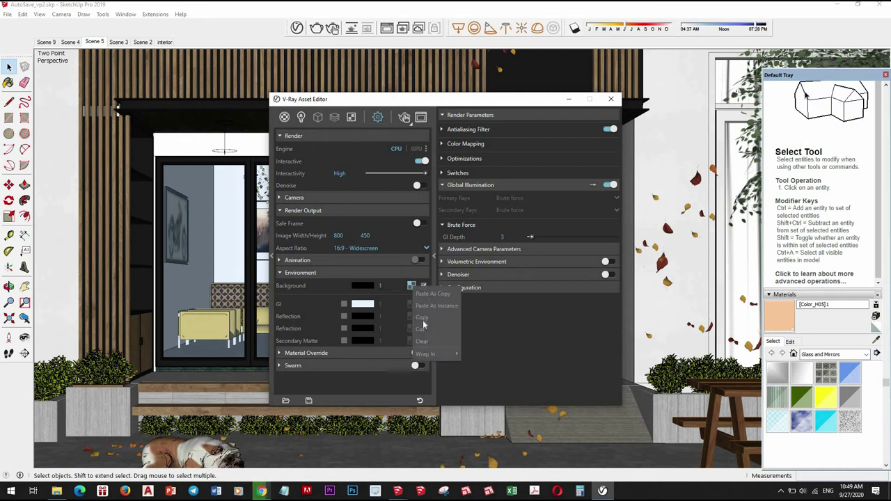
{"action": "left_click", "coordinate": [413, 313]}
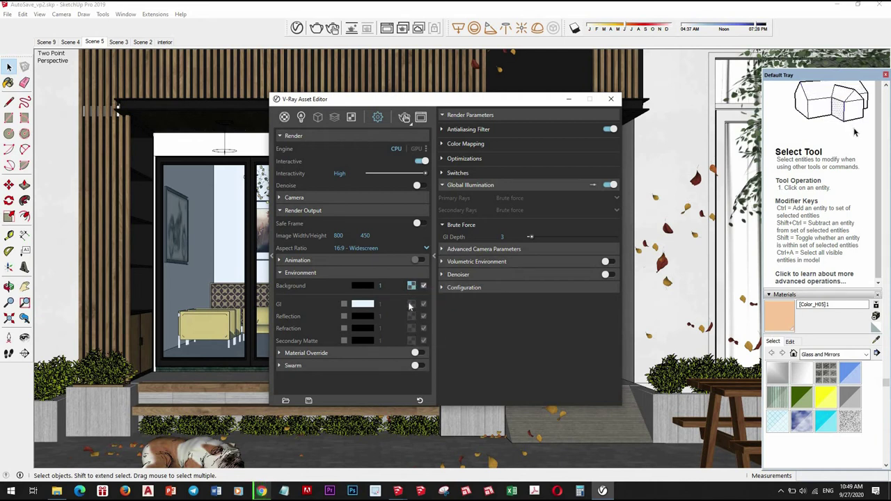
{"action": "left_click", "coordinate": [412, 304]}
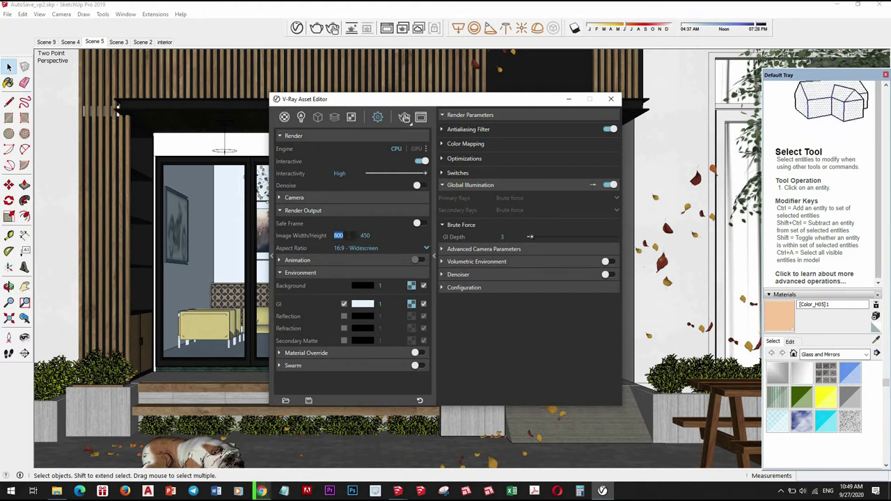
- Set the output image width to 1500
{"action": "type", "text": "15"}
{"action": "key", "text": "Return"}
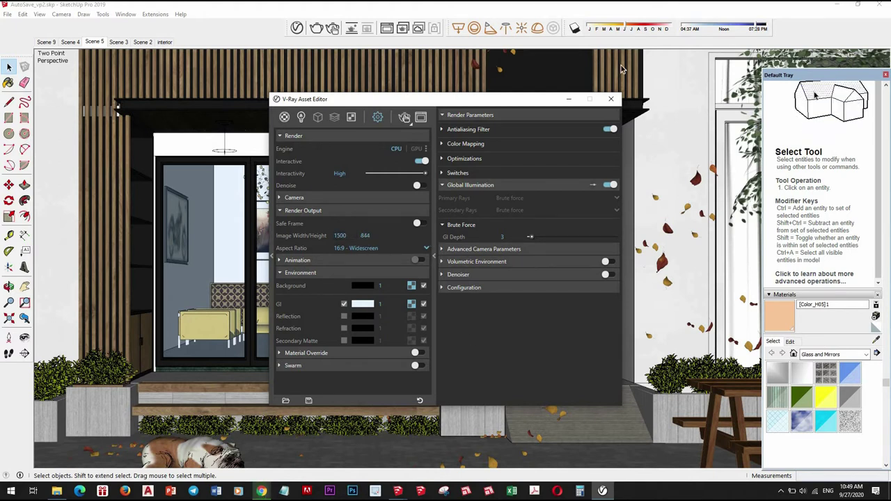
{"action": "left_click", "coordinate": [611, 101]}
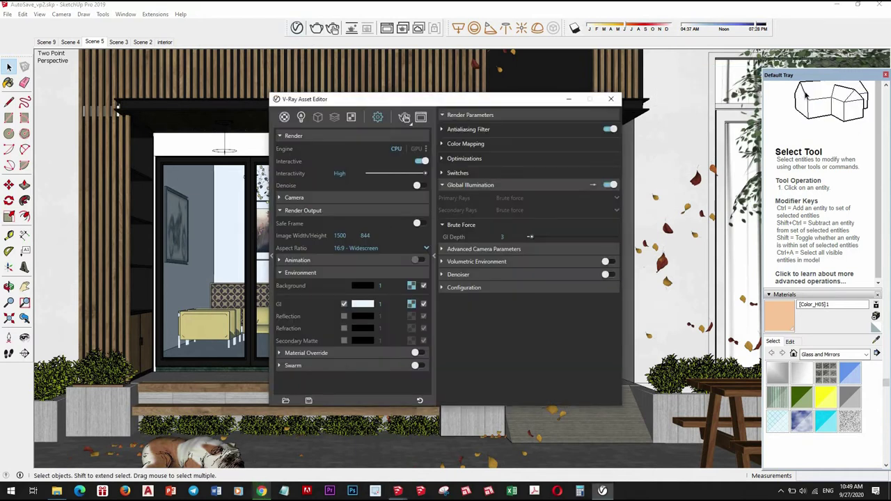
- Set the camera Exposure Value to 14 and close the render settings
{"action": "left_click", "coordinate": [320, 210]}
{"action": "left_click", "coordinate": [317, 198]}
{"action": "double_click", "coordinate": [341, 253]}
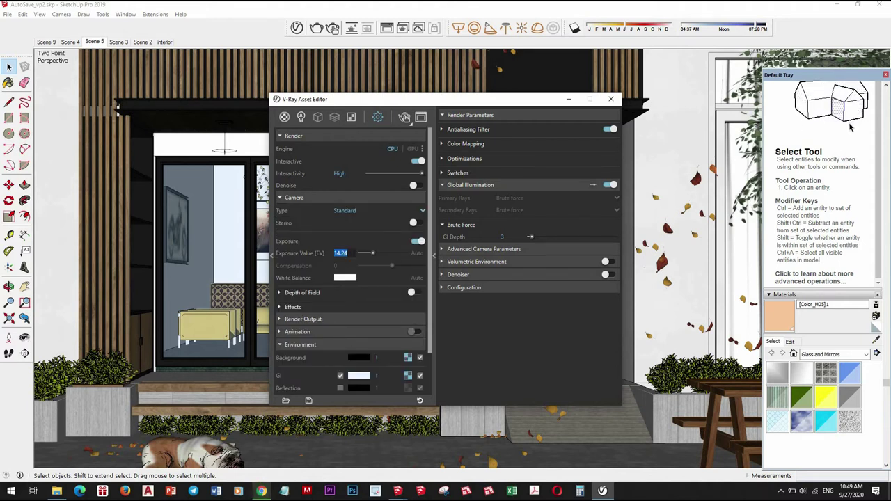
{"action": "type", "text": "14"}
{"action": "key", "text": "Return"}
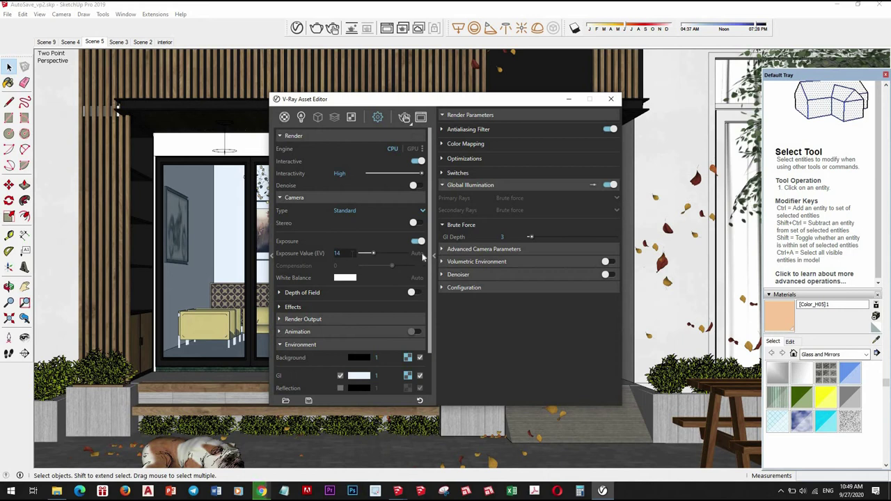
{"action": "left_click", "coordinate": [611, 99]}
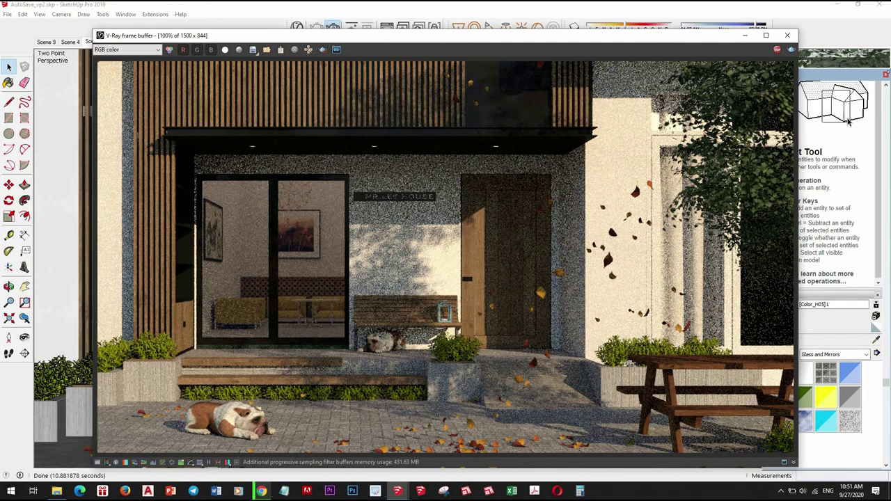
- Render a 1500 × 844 test of the facade, then reopen the V-Ray Asset Editor
{"action": "left_click", "coordinate": [791, 50]}
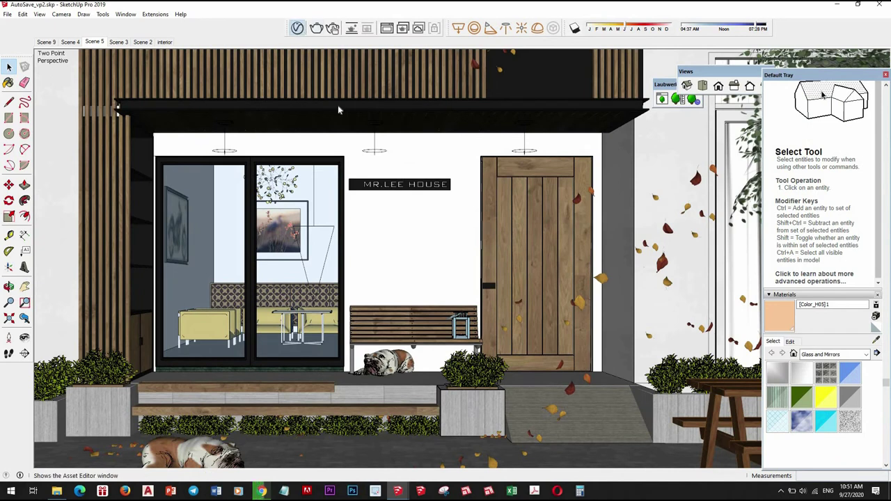
{"action": "left_click", "coordinate": [296, 28]}
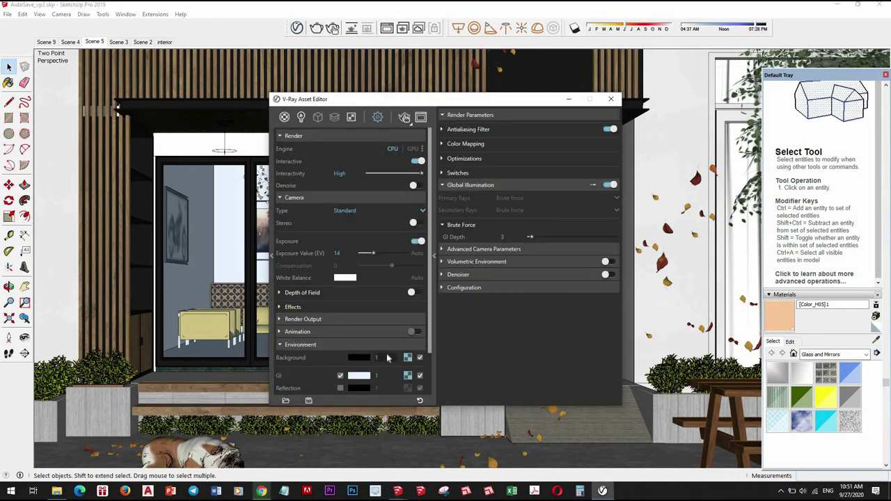
{"action": "scroll", "coordinate": [383, 356], "scroll_direction": "down", "scroll_amount": 2}
{"action": "scroll", "coordinate": [409, 178], "scroll_direction": "up", "scroll_amount": 2}
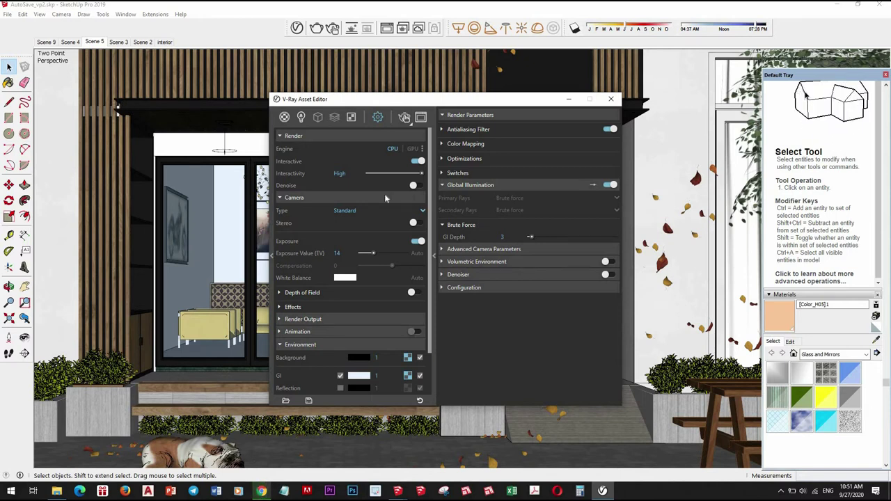
{"action": "left_click", "coordinate": [346, 296]}
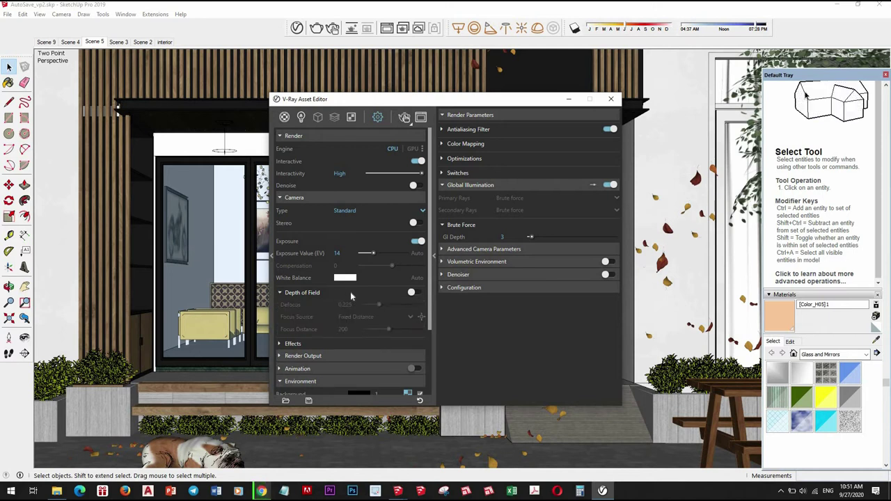
{"action": "left_click", "coordinate": [352, 296]}
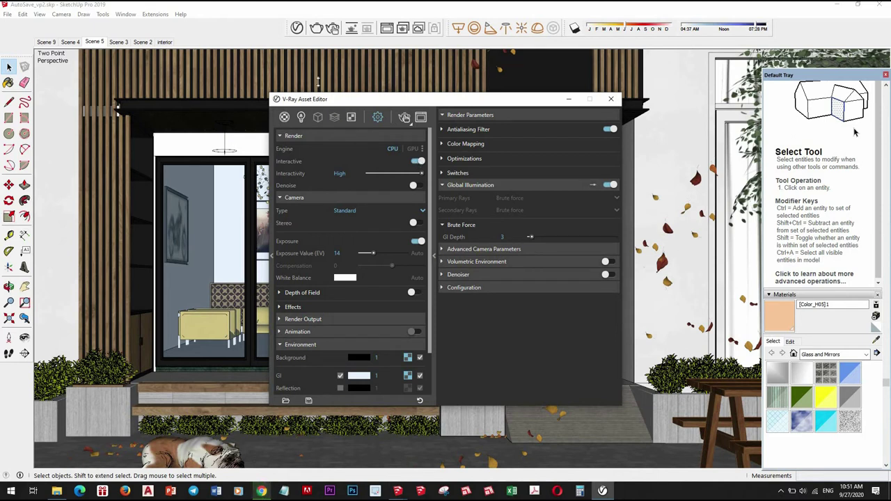
- Set the ceiling fixture's IES light intensity to 90000 lm
{"action": "left_click", "coordinate": [227, 149]}
{"action": "double_click", "coordinate": [227, 149]}
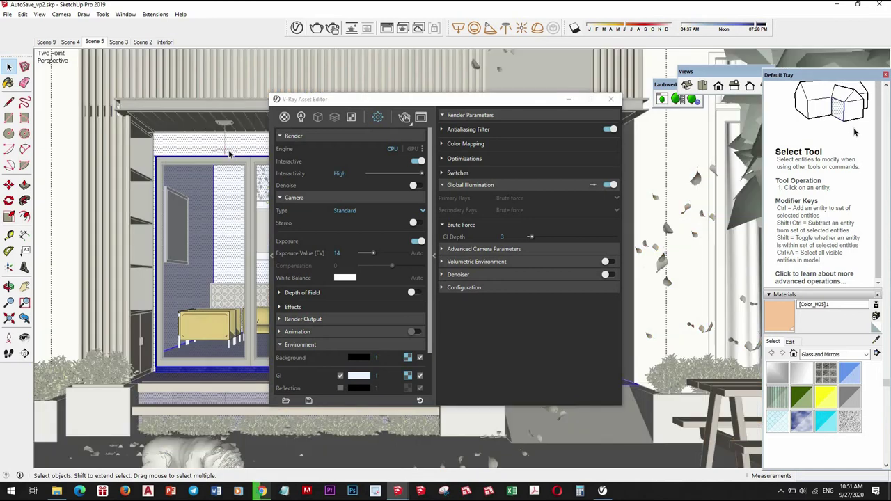
{"action": "double_click", "coordinate": [515, 271]}
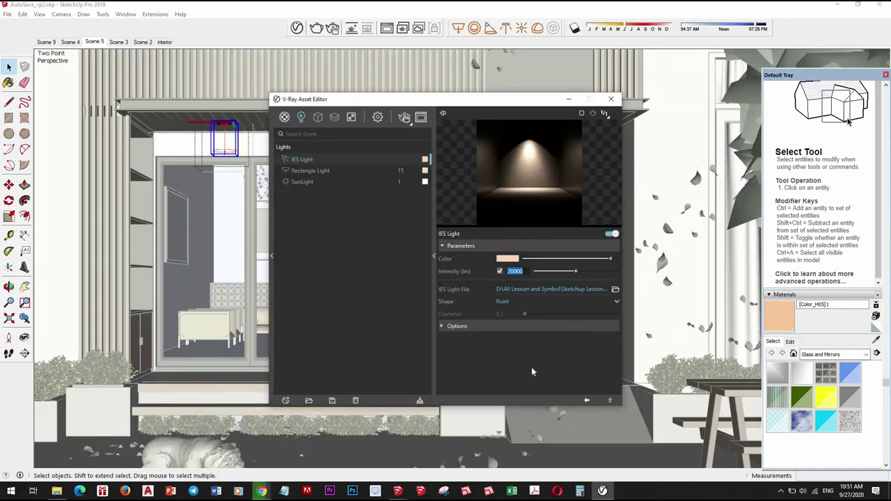
{"action": "type", "text": "9000"}
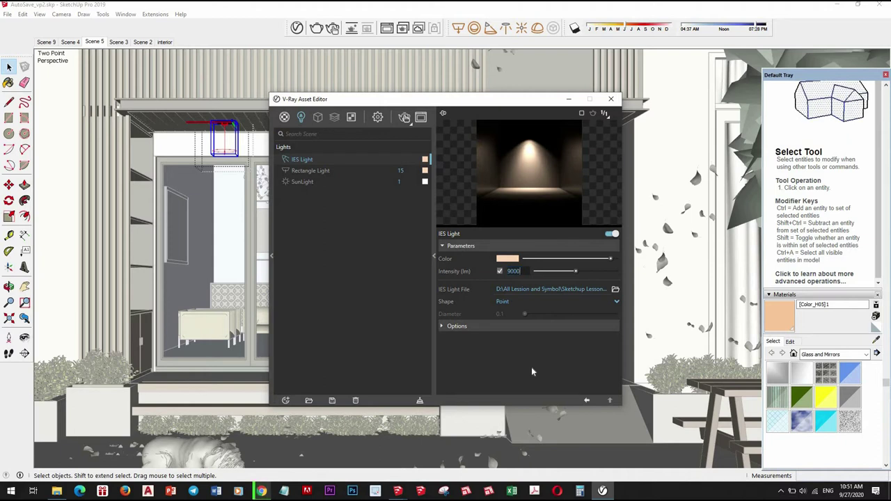
{"action": "type", "text": "0"}
{"action": "key", "text": "Return"}
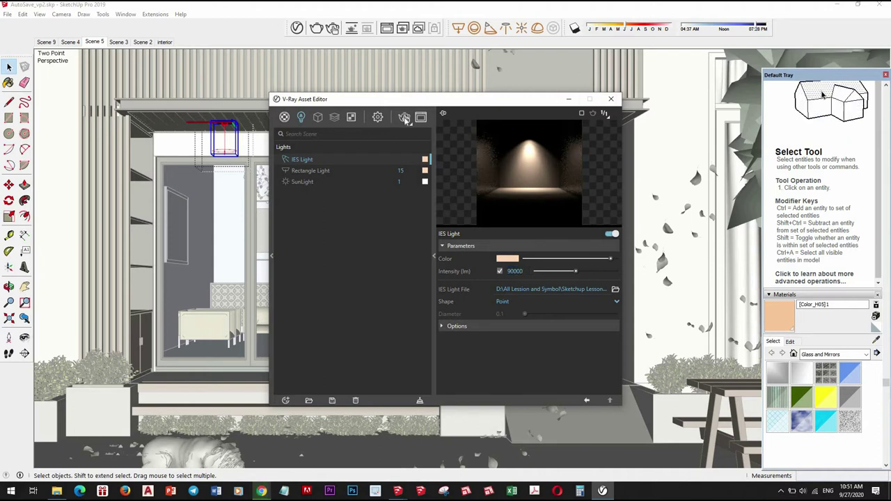
- Run a test render with the brighter downlights, then close the render window
{"action": "left_click", "coordinate": [405, 117]}
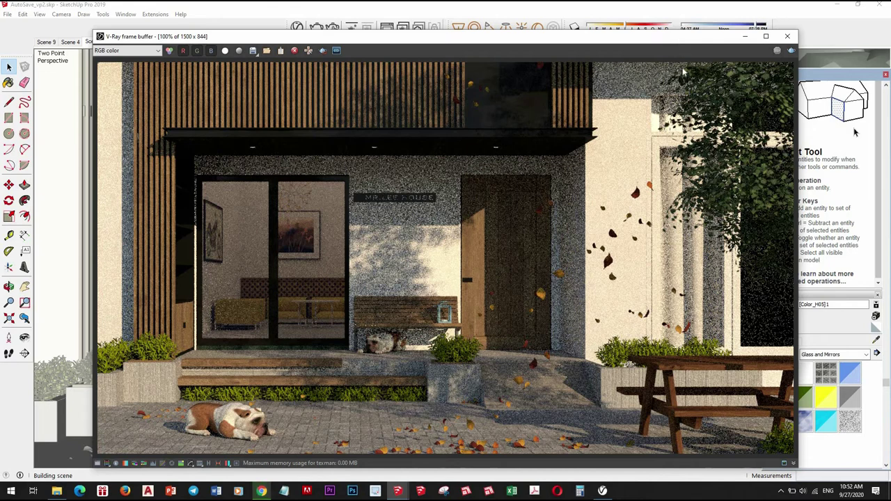
{"action": "mouse_move", "coordinate": [682, 36]}
{"action": "left_mouse_down"}
{"action": "mouse_move", "coordinate": [656, 123]}
{"action": "mouse_move", "coordinate": [634, 111]}
{"action": "left_mouse_up"}
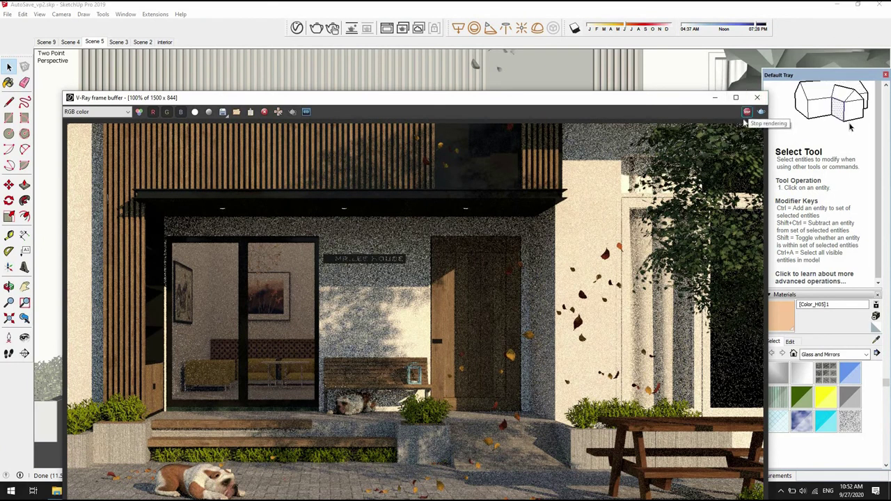
{"action": "left_click", "coordinate": [500, 103]}
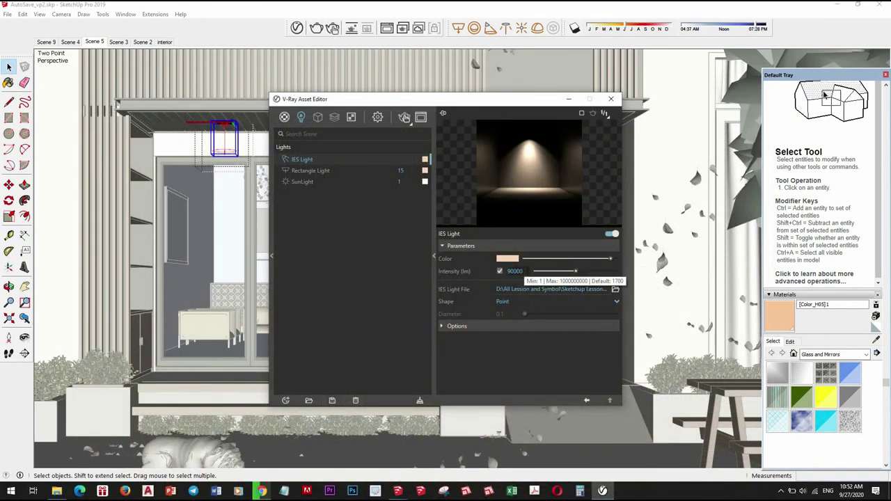
- Disable Interactive rendering, set Noise Limit to 0.01 and raise Max Subdivs from 12 to 24
{"action": "left_click", "coordinate": [378, 118]}
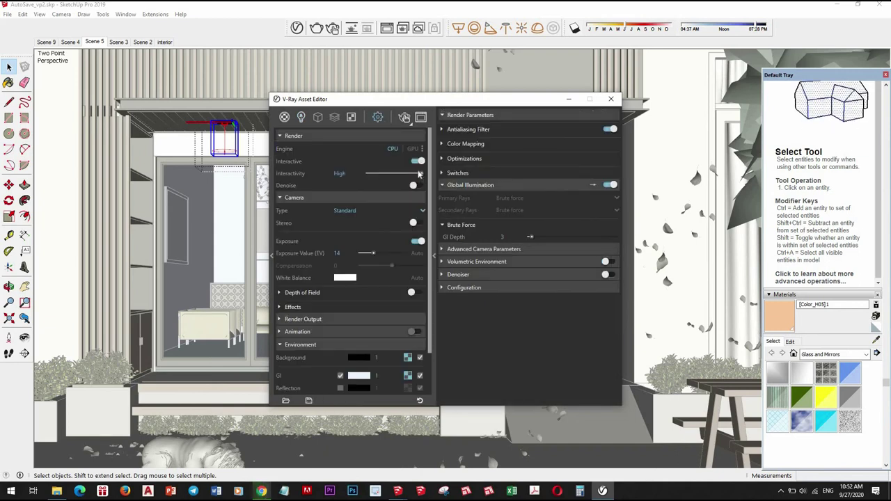
{"action": "left_click", "coordinate": [416, 161]}
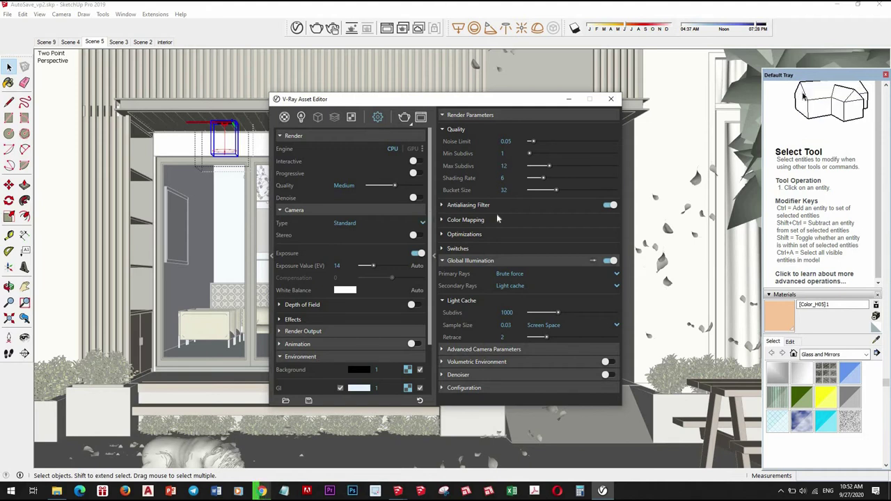
{"action": "left_click", "coordinate": [506, 141]}
{"action": "type", "text": "0.01"}
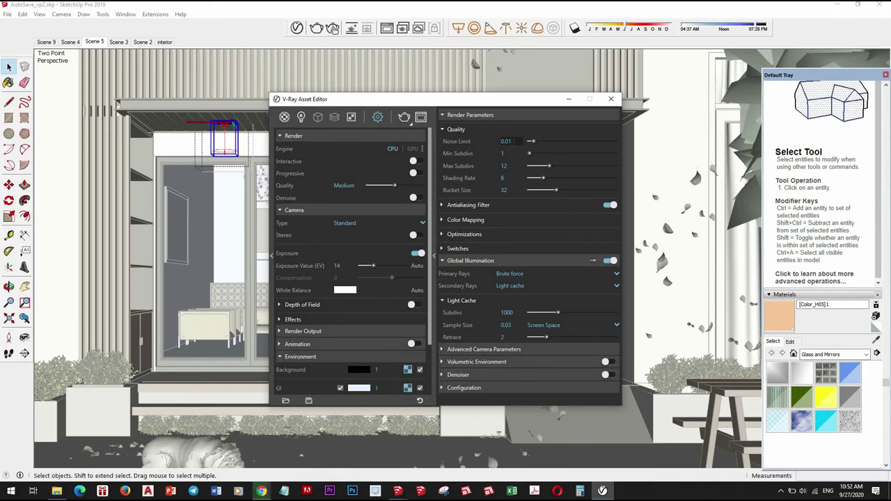
{"action": "key", "text": "Return"}
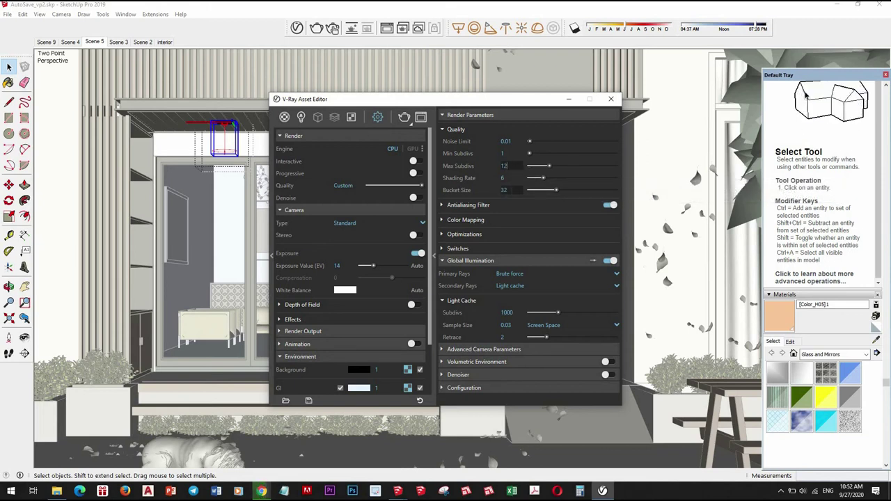
{"action": "mouse_move", "coordinate": [504, 190]}
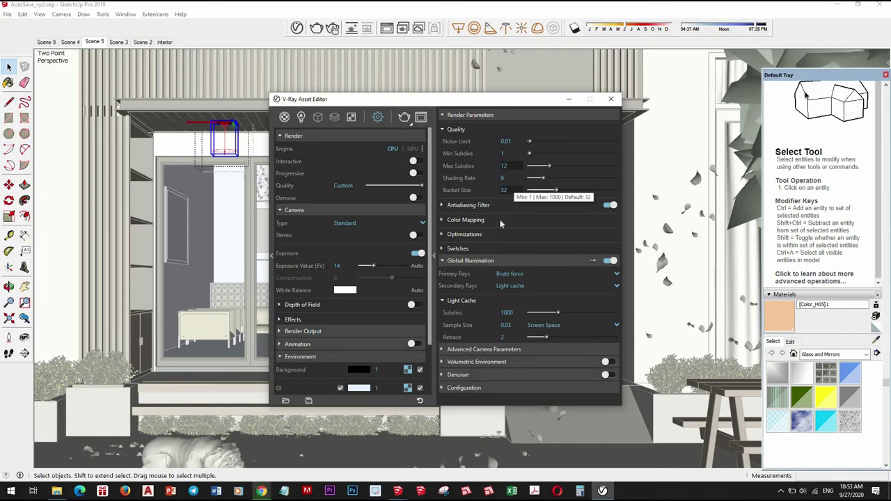
{"action": "mouse_move", "coordinate": [505, 166]}
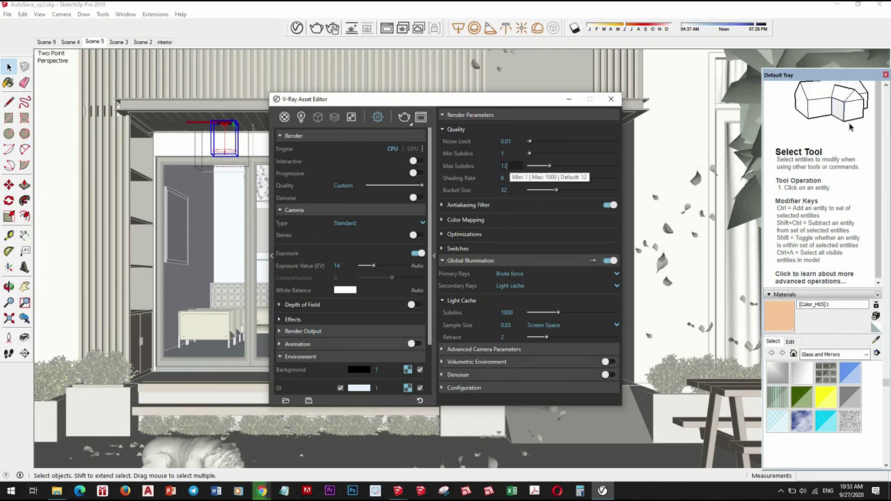
{"action": "key", "text": "BackSpace"}
{"action": "key", "text": "BackSpace"}
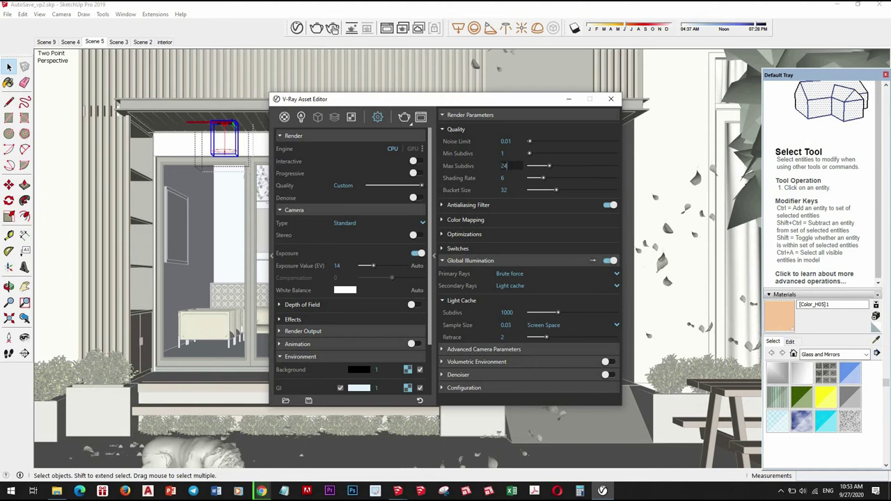
{"action": "key", "text": "Return"}
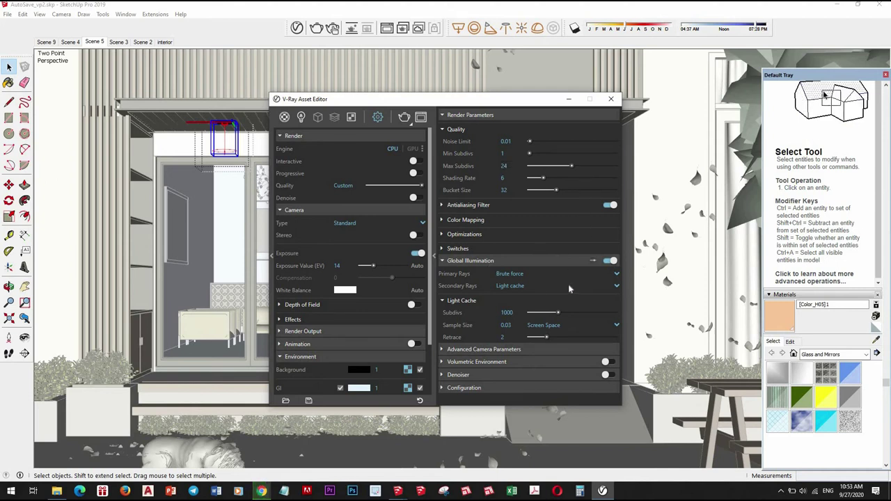
- Use Irradiance map for primary GI rays and keep Light cache for secondary rays
{"action": "left_click", "coordinate": [550, 285]}
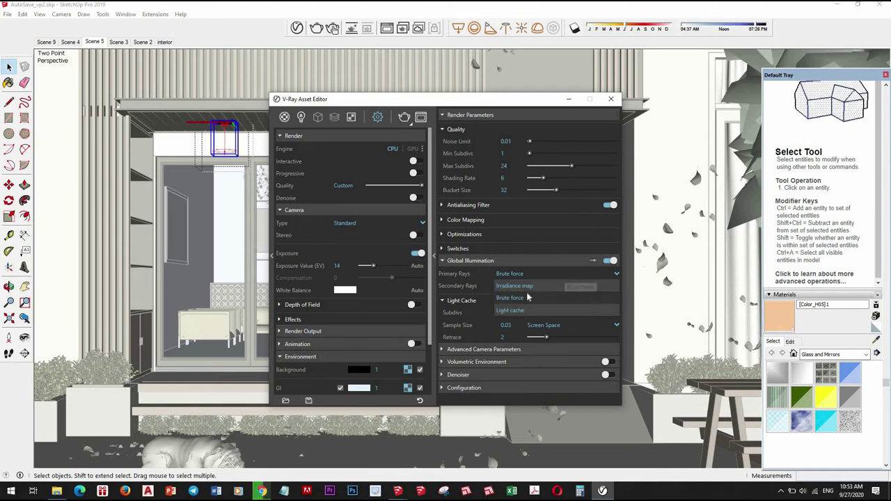
{"action": "left_click", "coordinate": [534, 287]}
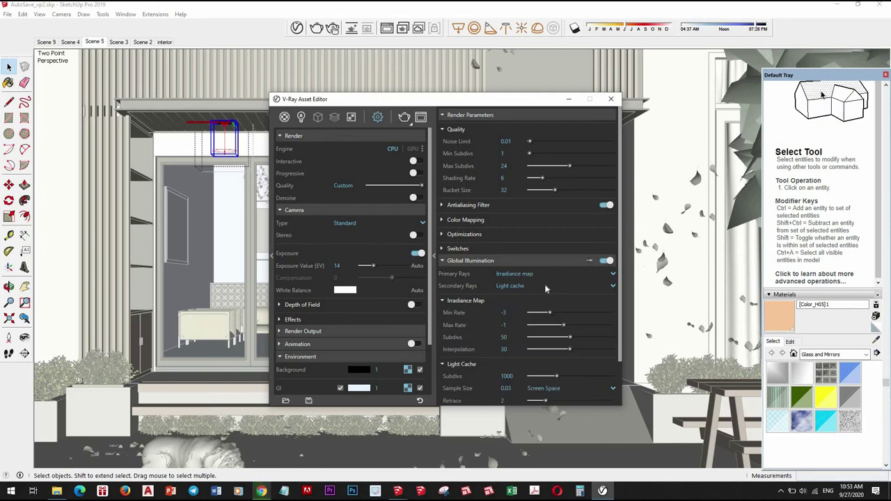
{"action": "left_click", "coordinate": [545, 287]}
{"action": "left_click", "coordinate": [524, 290]}
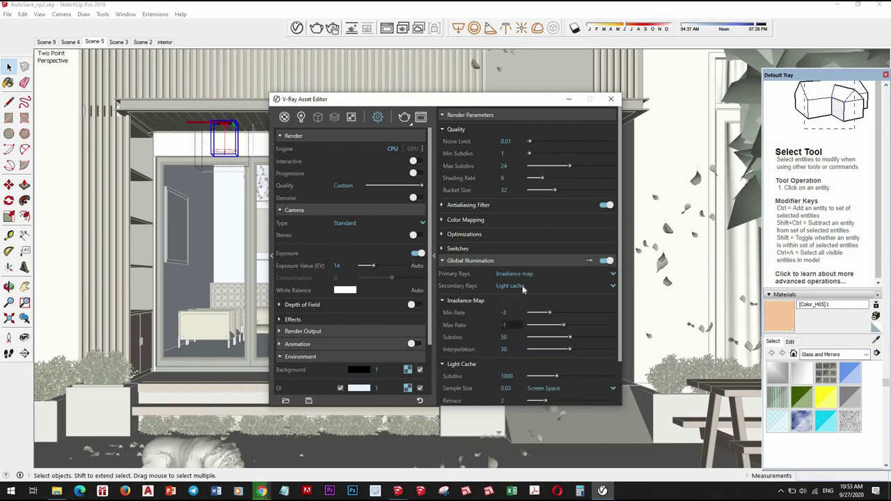
{"action": "scroll", "coordinate": [536, 268], "scroll_direction": "down", "scroll_amount": 2}
{"action": "scroll", "coordinate": [529, 254], "scroll_direction": "up", "scroll_amount": 2}
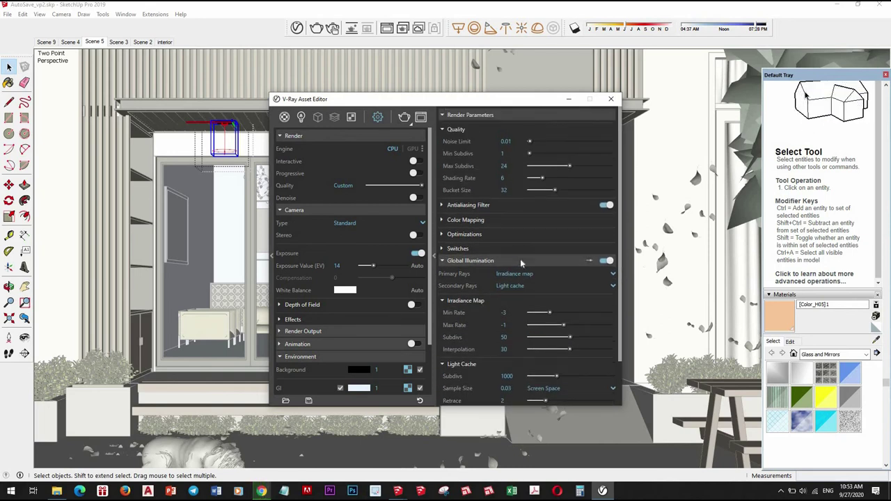
- Switch the antialiasing filter to Triangle
{"action": "left_click", "coordinate": [519, 206]}
{"action": "left_click", "coordinate": [559, 217]}
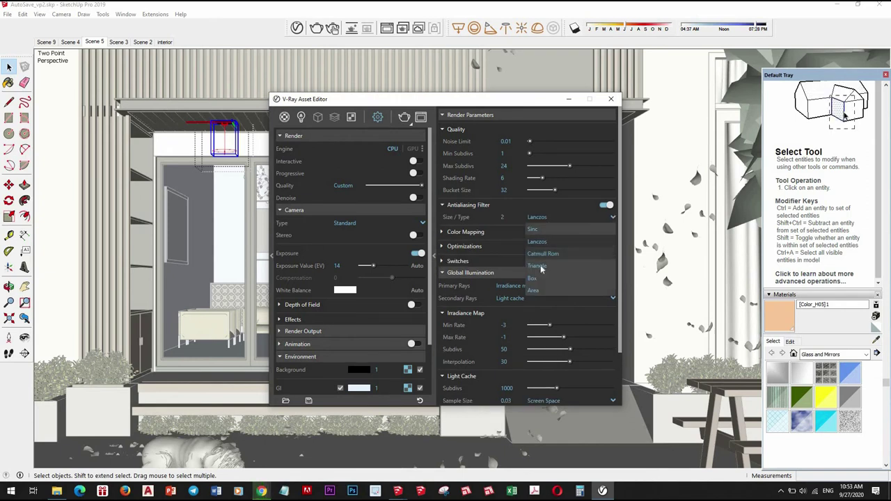
{"action": "left_click", "coordinate": [541, 268]}
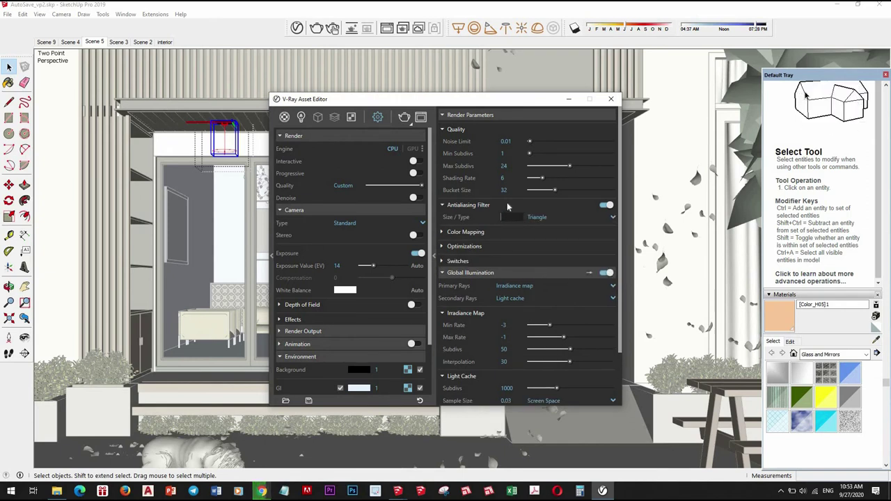
- Set the irradiance map Max Rate 0, Subdivs 80 and Interpolation 20
{"action": "scroll", "coordinate": [513, 291], "scroll_direction": "down", "scroll_amount": 2}
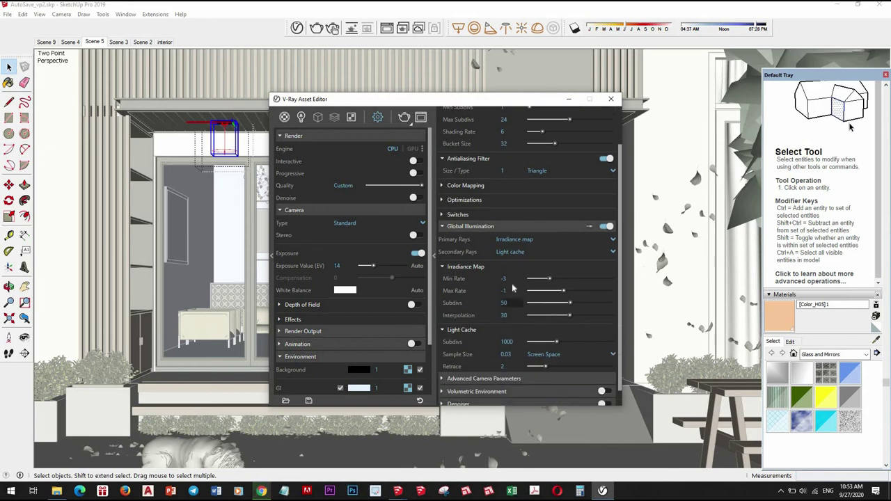
{"action": "double_click", "coordinate": [504, 290]}
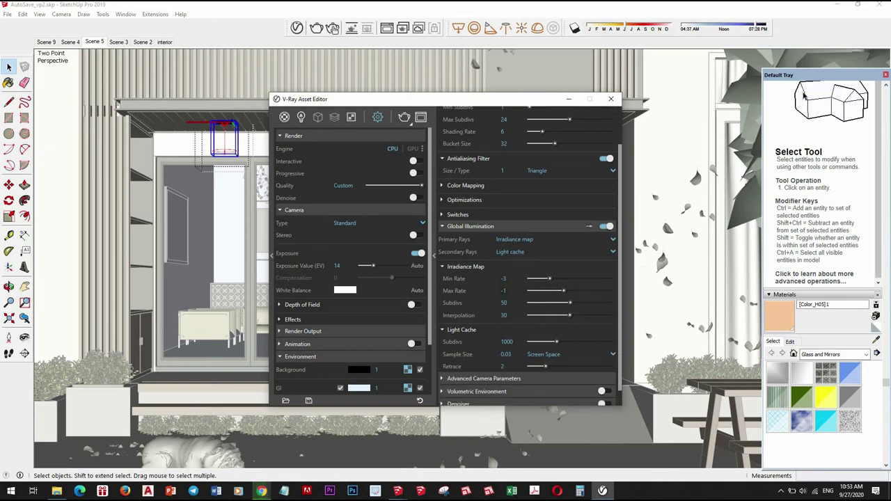
{"action": "type", "text": "0"}
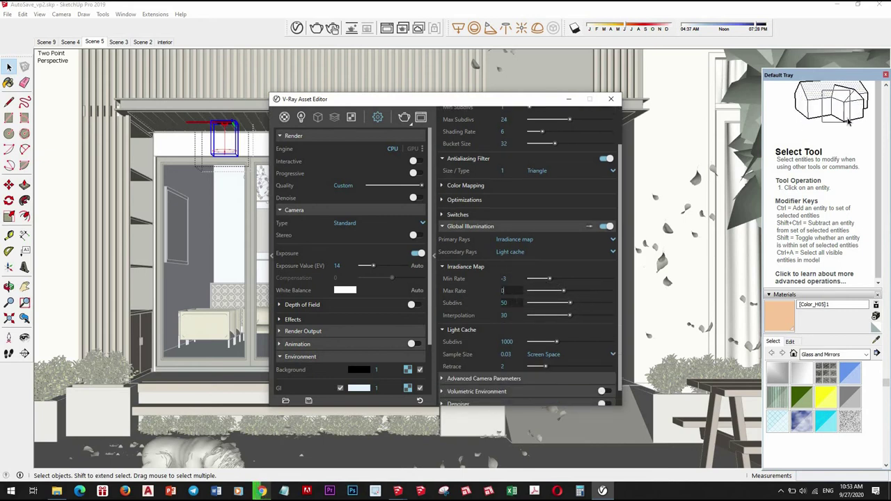
{"action": "key", "text": "Tab"}
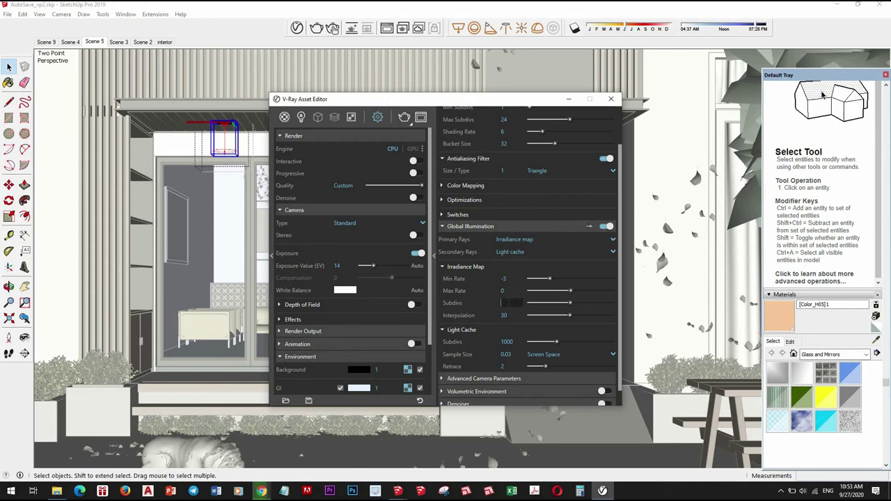
{"action": "type", "text": "80"}
{"action": "key", "text": "Return"}
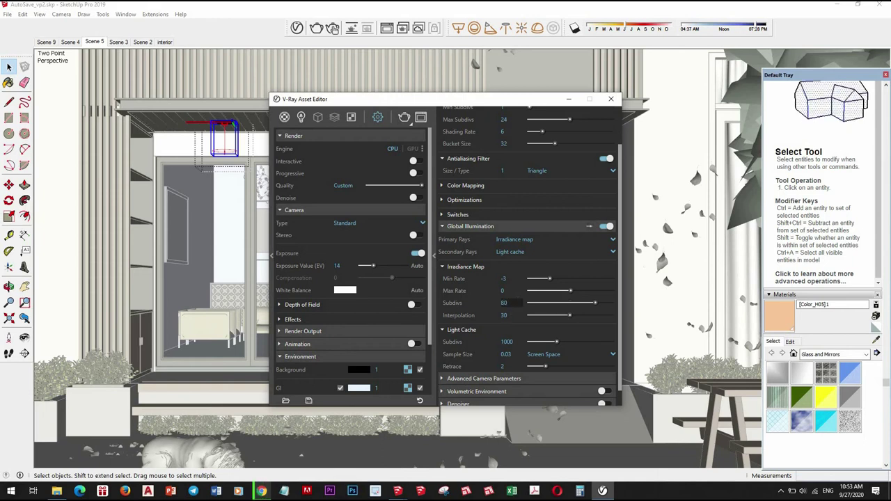
{"action": "key", "text": "Tab"}
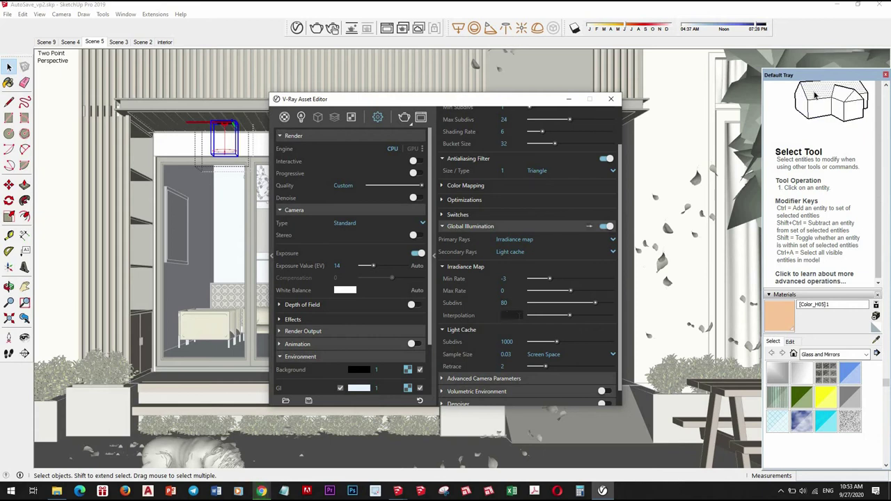
{"action": "type", "text": "20"}
{"action": "key", "text": "Return"}
- Set light cache Subdivs 1200, Sample Size 0.0008 and Retrace 1, then close the editor
{"action": "key", "text": "Tab"}
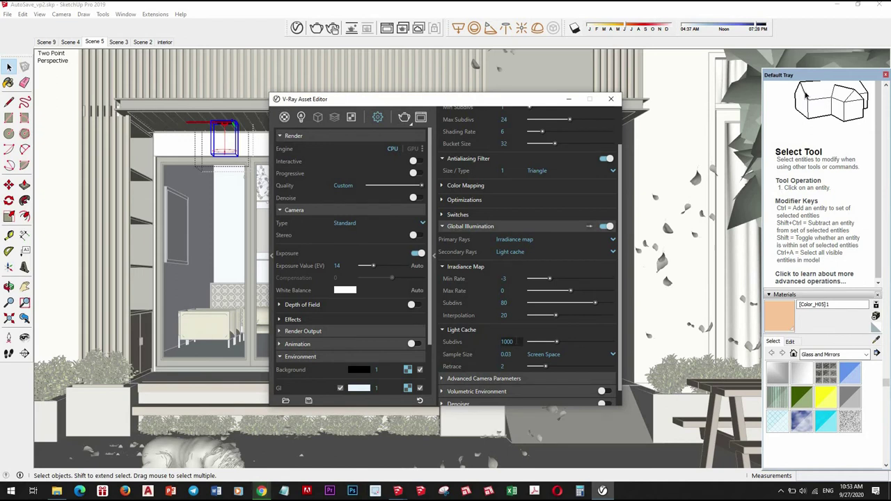
{"action": "type", "text": "12"}
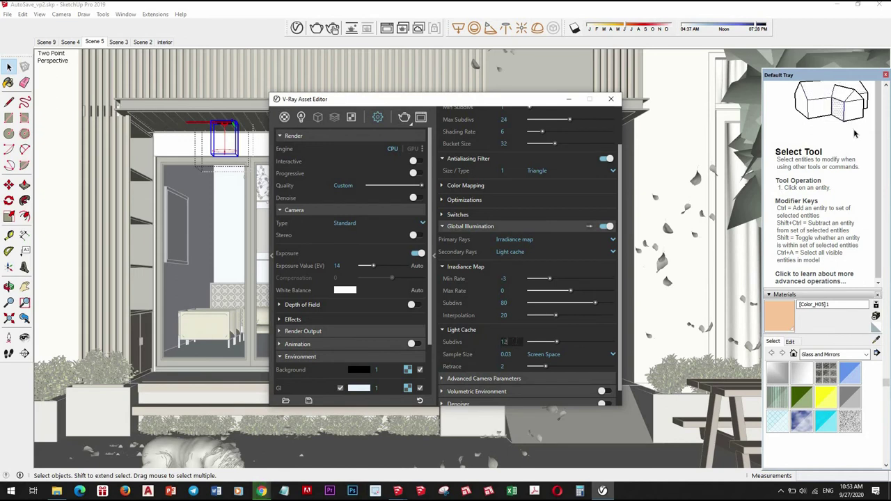
{"action": "type", "text": "00"}
{"action": "key", "text": "Return"}
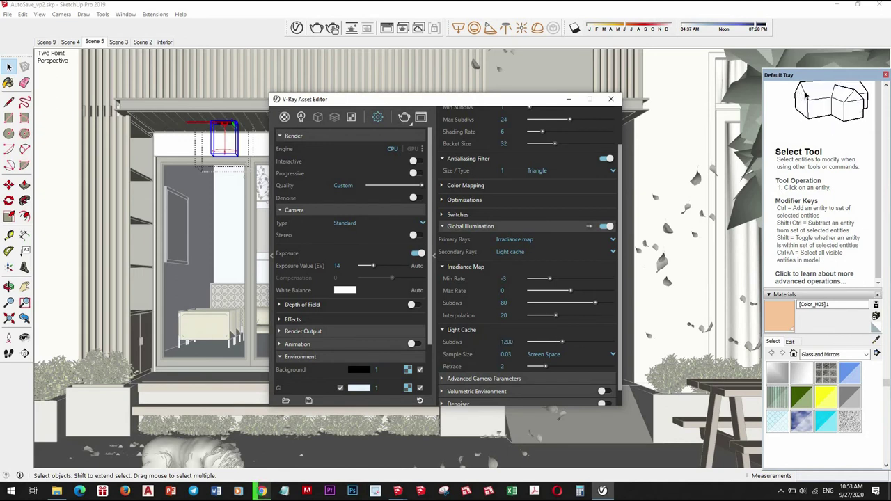
{"action": "left_click", "coordinate": [504, 355]}
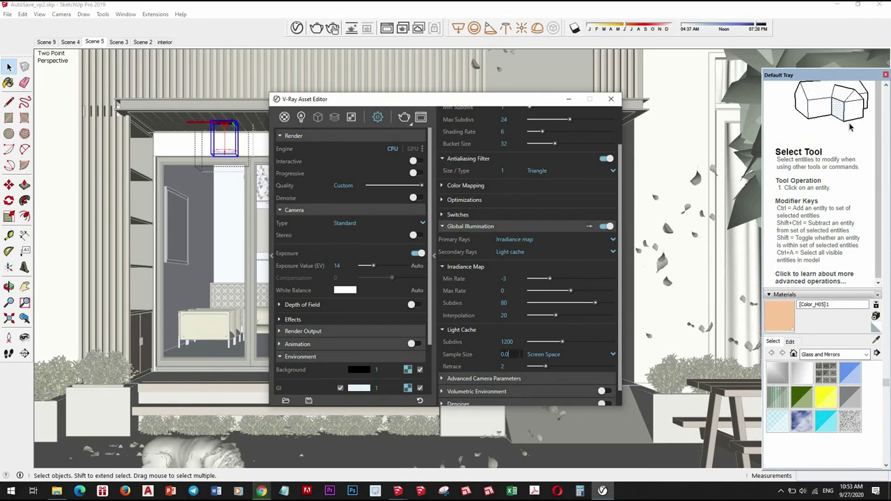
{"action": "type", "text": "008"}
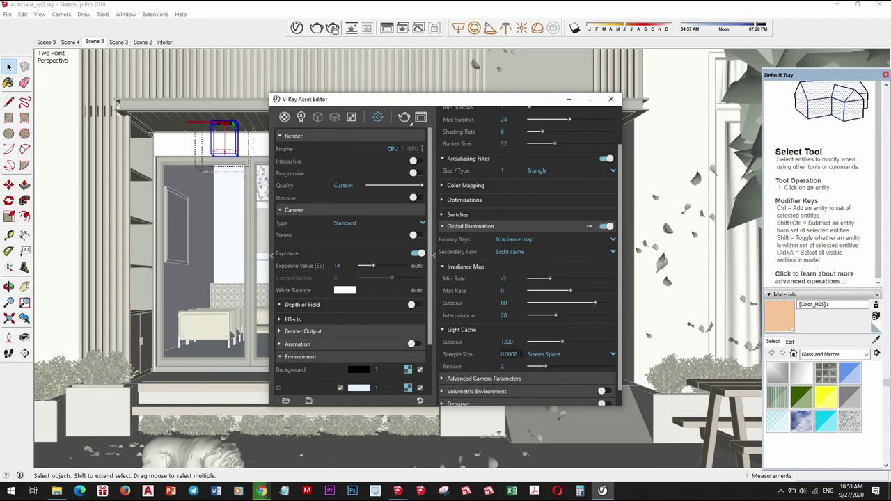
{"action": "key", "text": "Tab"}
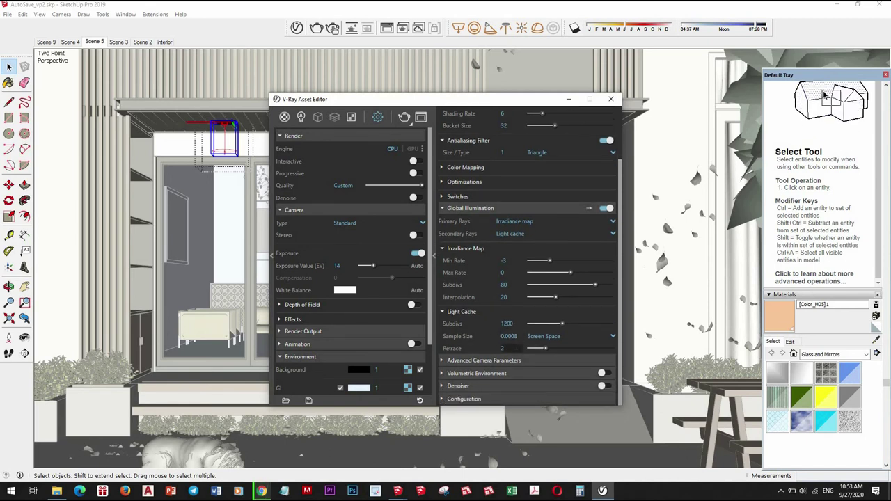
{"action": "key", "text": "BackSpace"}
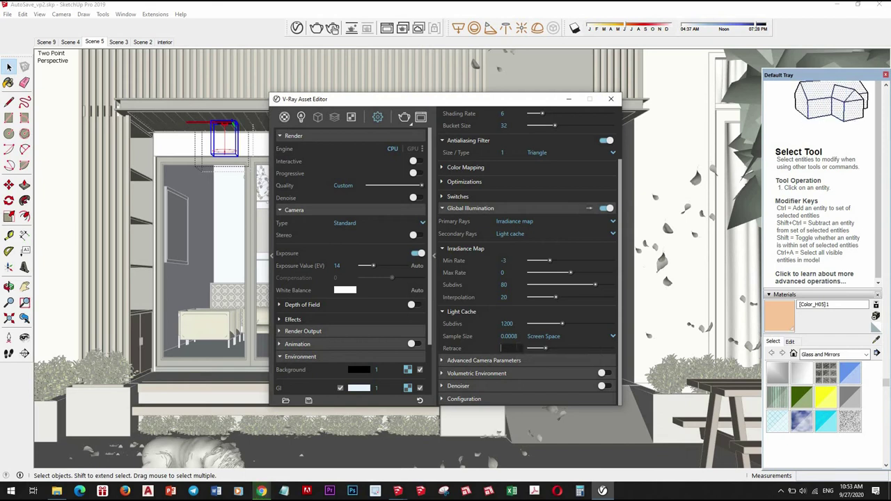
{"action": "type", "text": "1"}
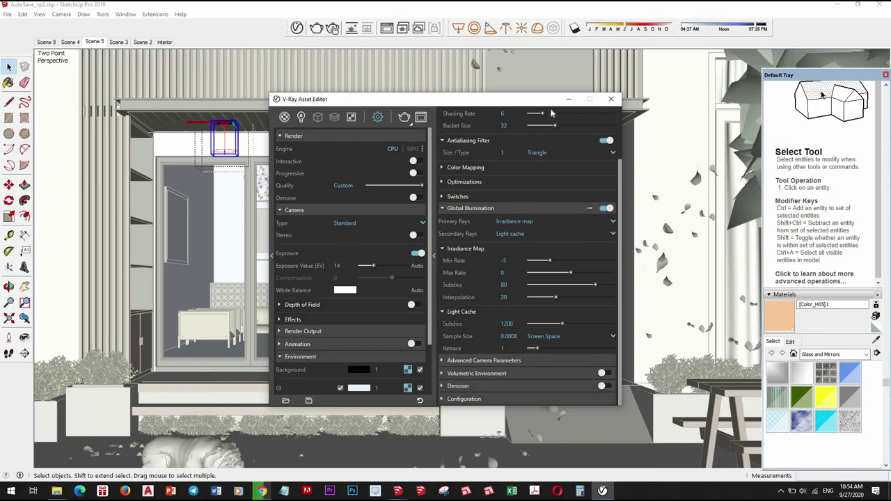
{"action": "left_click", "coordinate": [611, 99]}
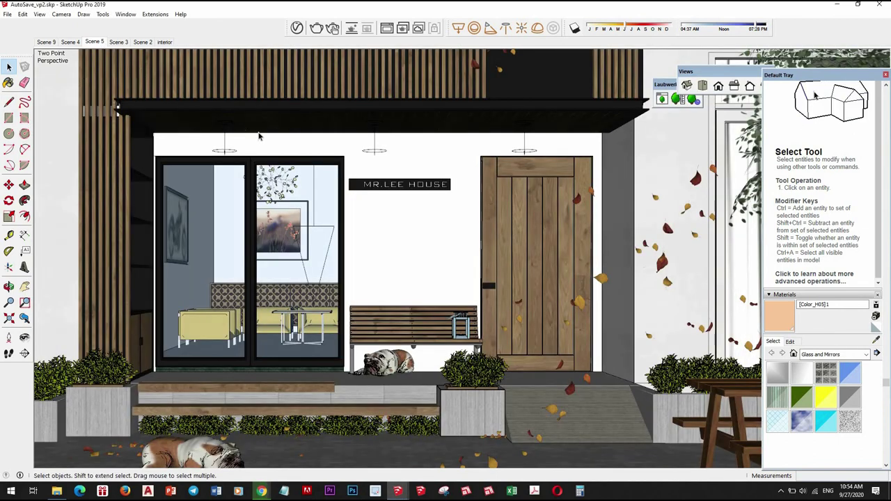
- Run a V-Ray test render with the new GI settings and close the frame buffer mid-pass
{"action": "left_click", "coordinate": [491, 314]}
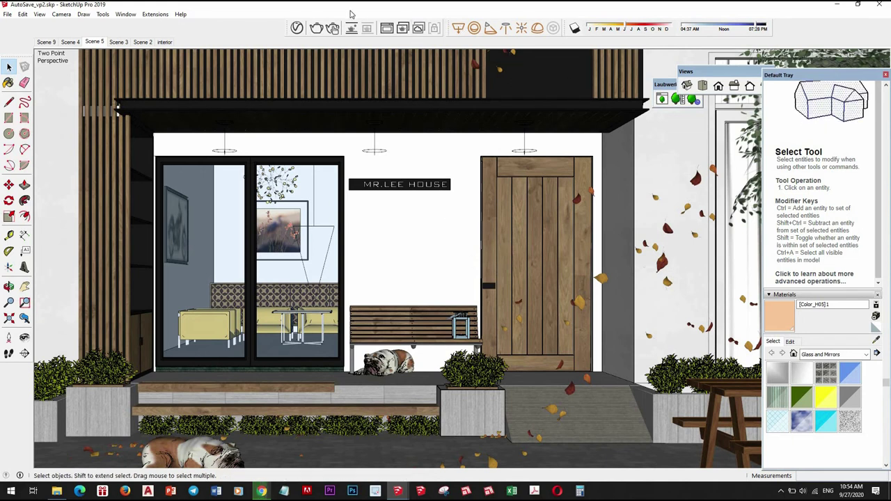
{"action": "left_click", "coordinate": [313, 32]}
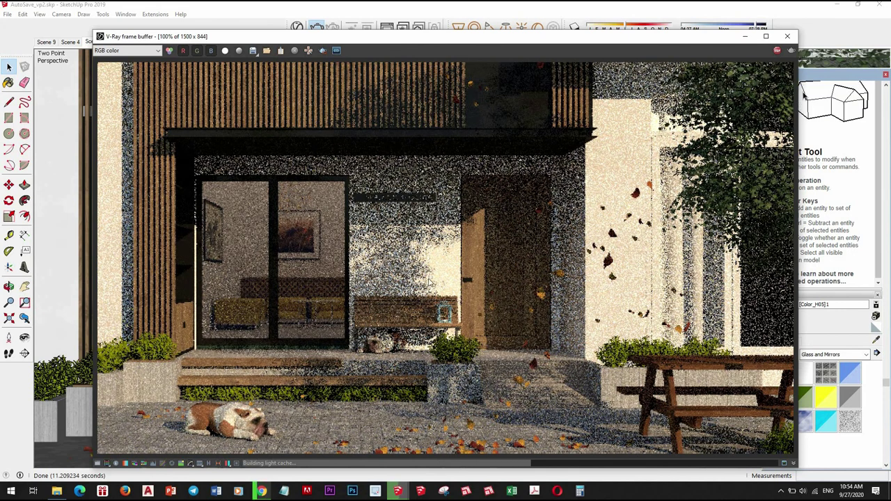
{"action": "left_click", "coordinate": [787, 36]}
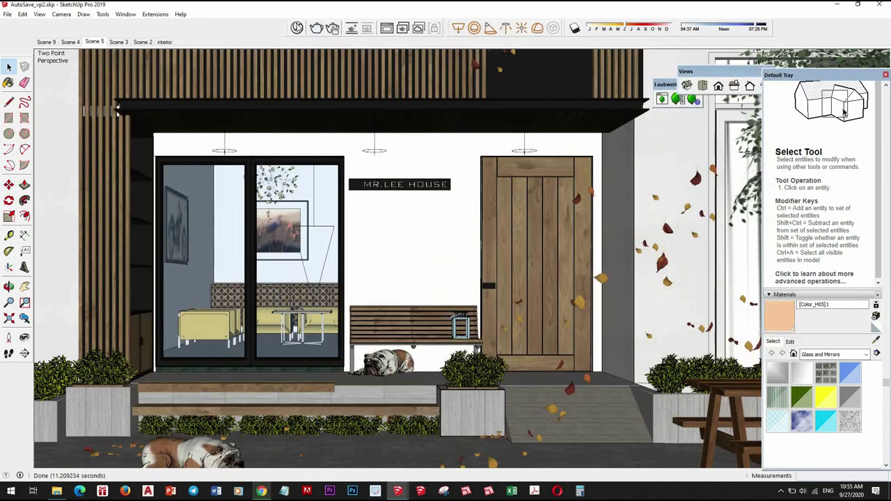
- Lower the ceiling IES downlight intensity from 90000 to 30000 lm and close the Asset Editor
{"action": "left_click", "coordinate": [297, 28]}
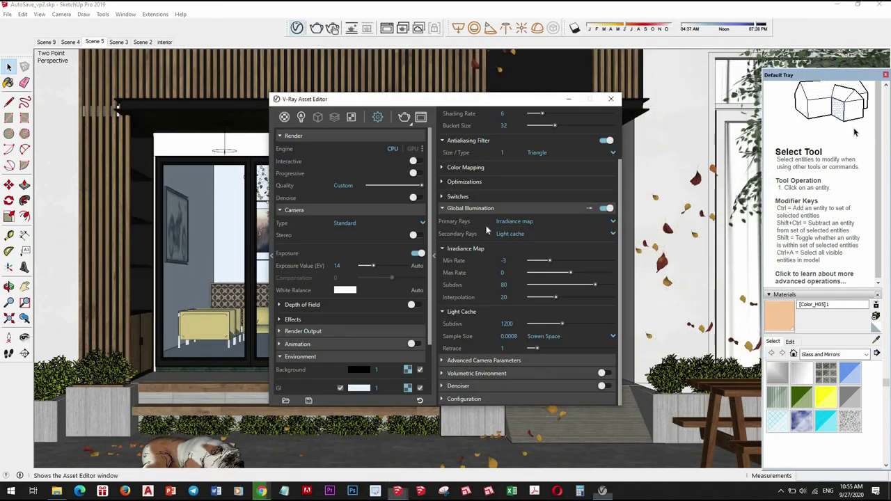
{"action": "double_click", "coordinate": [227, 152]}
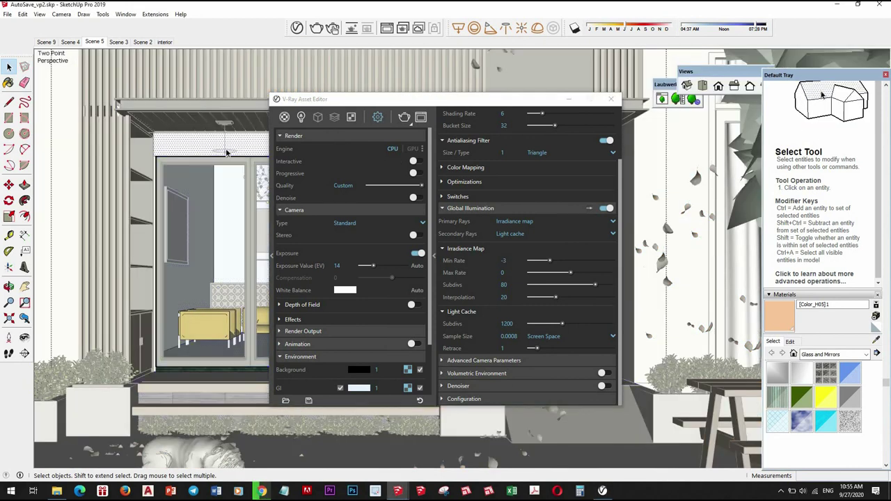
{"action": "left_click", "coordinate": [226, 151]}
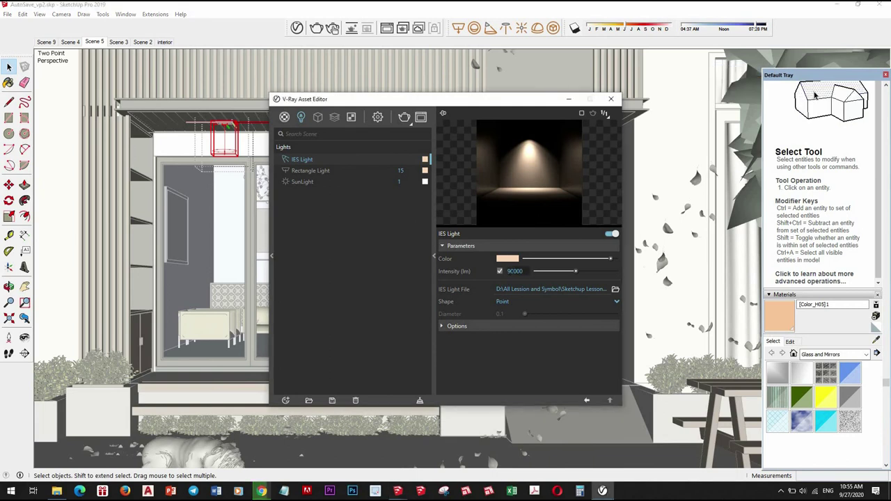
{"action": "type", "text": "0"}
{"action": "key", "text": "Return"}
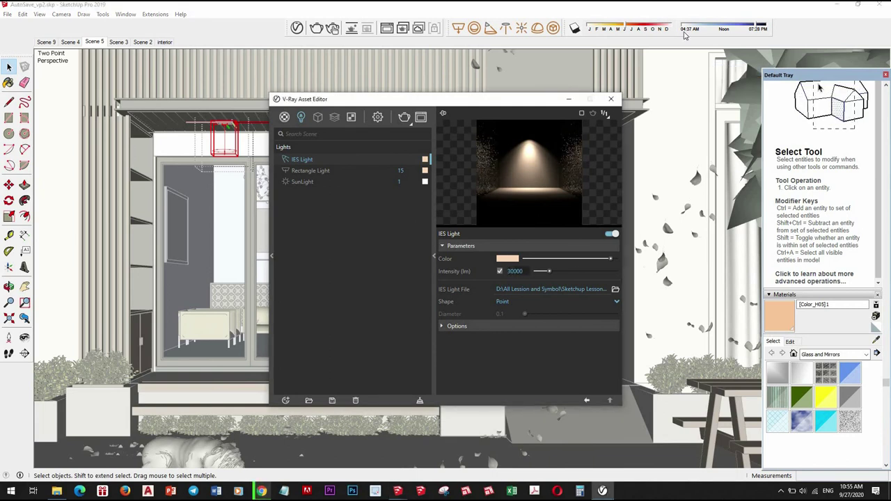
{"action": "left_click", "coordinate": [613, 103]}
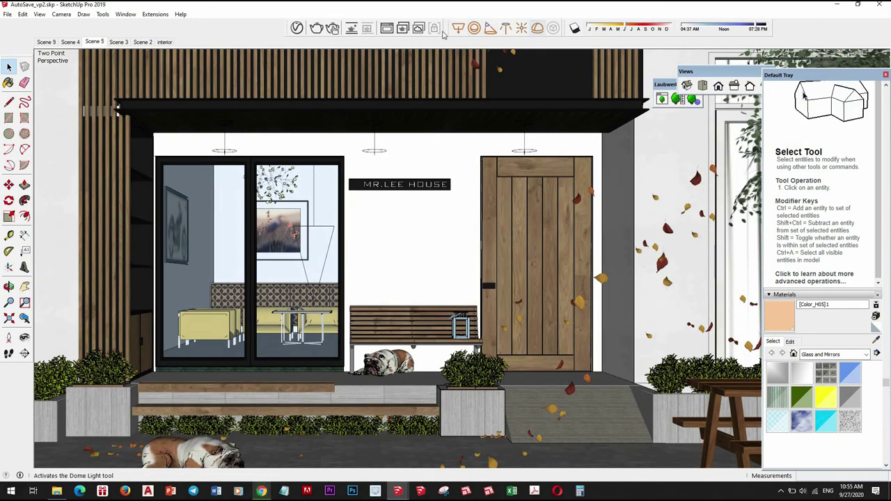
- Start the final 1500 × 844 V-Ray render of the facade
{"action": "left_click", "coordinate": [352, 28]}
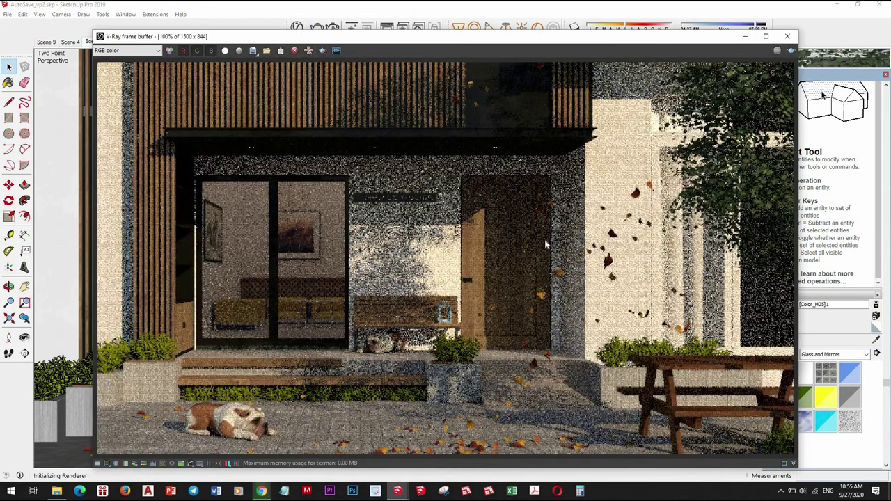